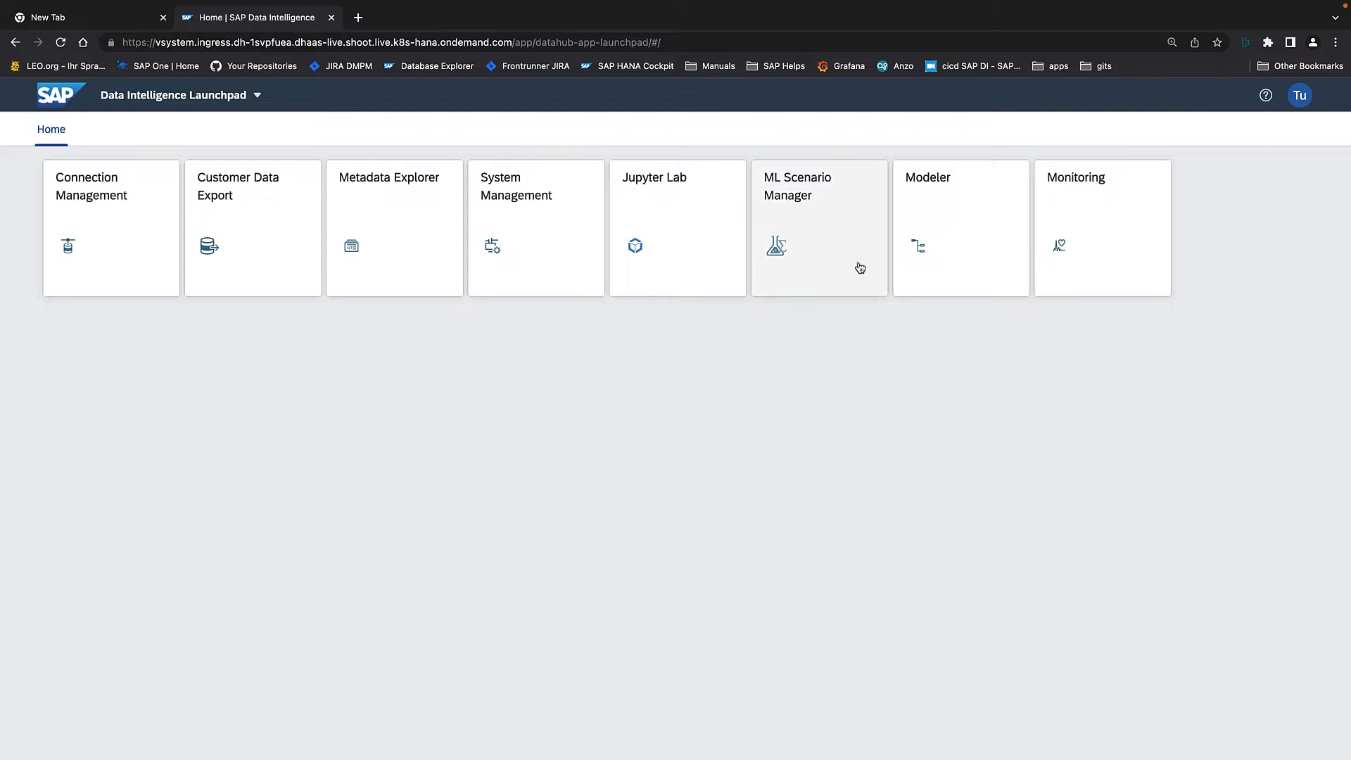
# Open the Modeler and display the Dockerfile stored in the repository's dockerfiles/scipy folder.
pyautogui.click(919, 222)
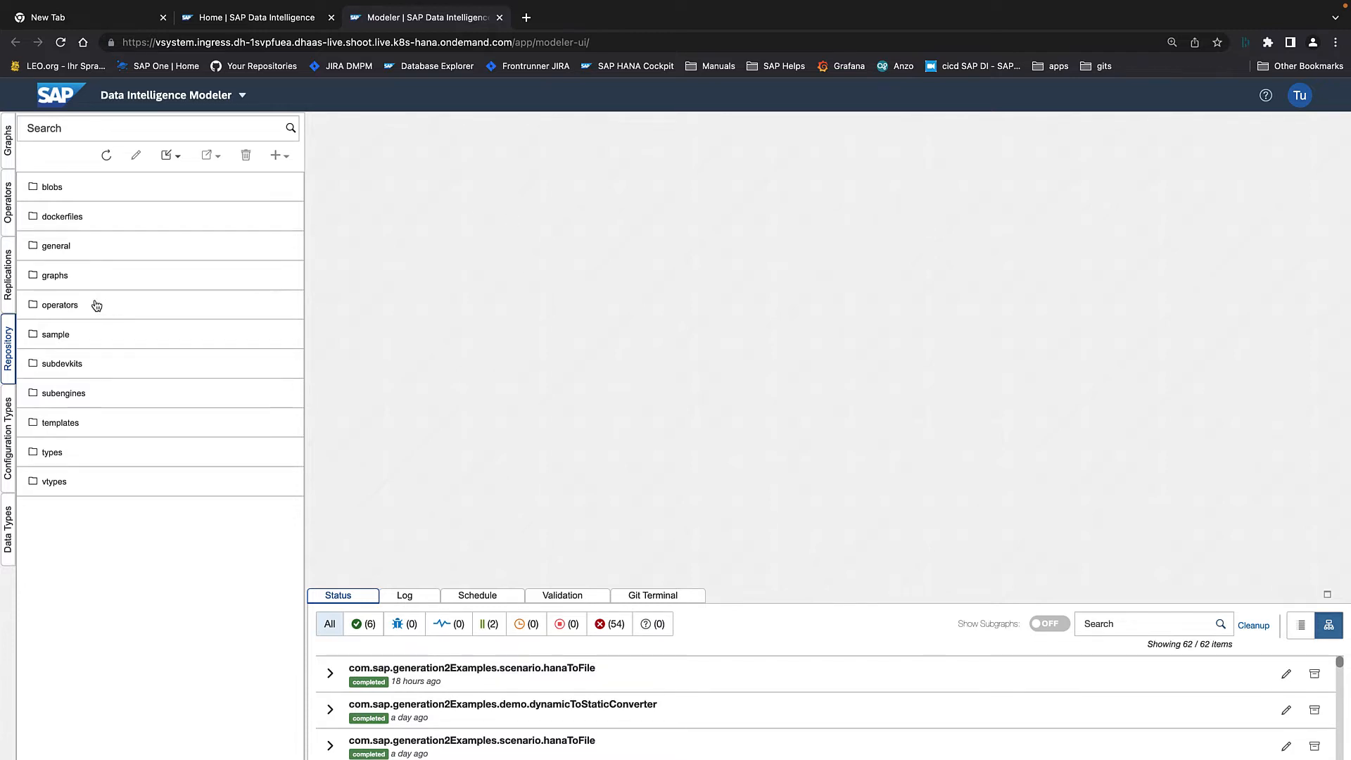
pyautogui.click(8, 341)
pyautogui.click(9, 345)
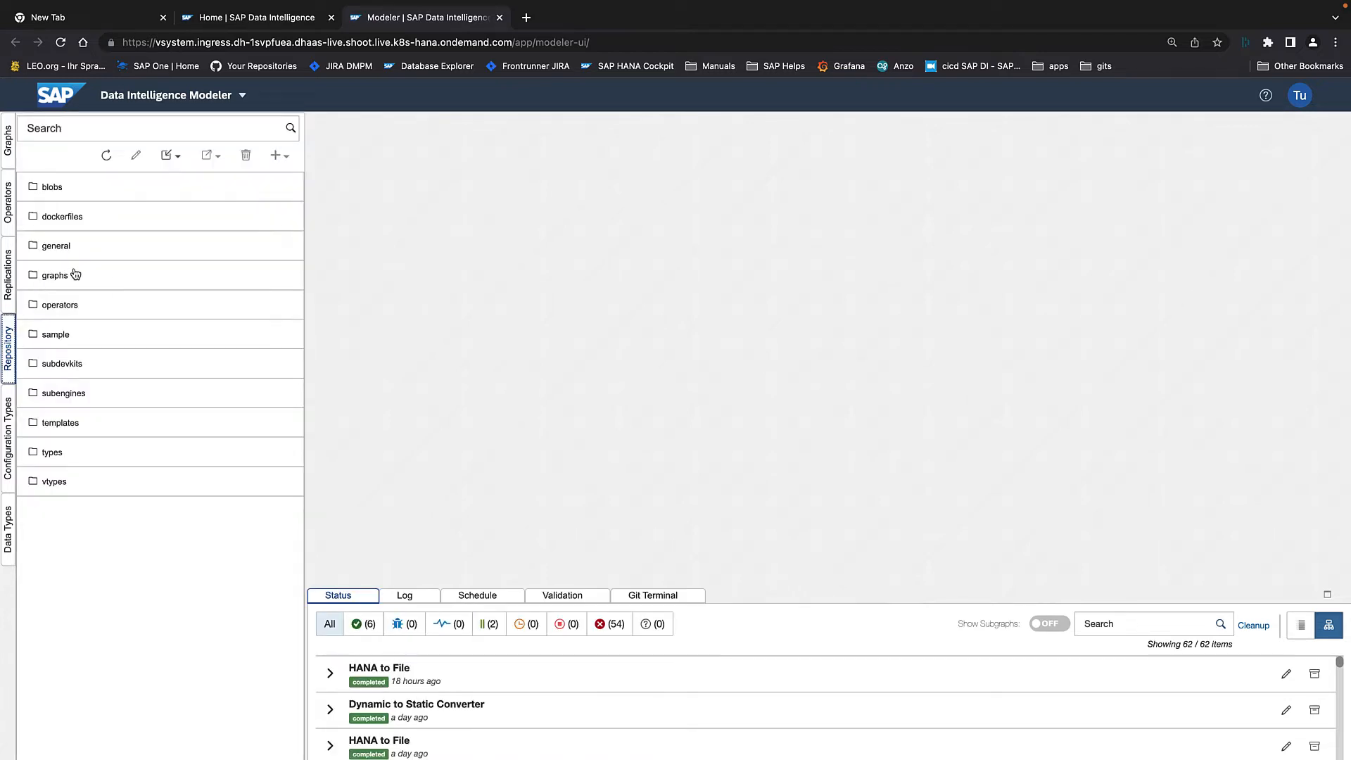
pyautogui.click(70, 220)
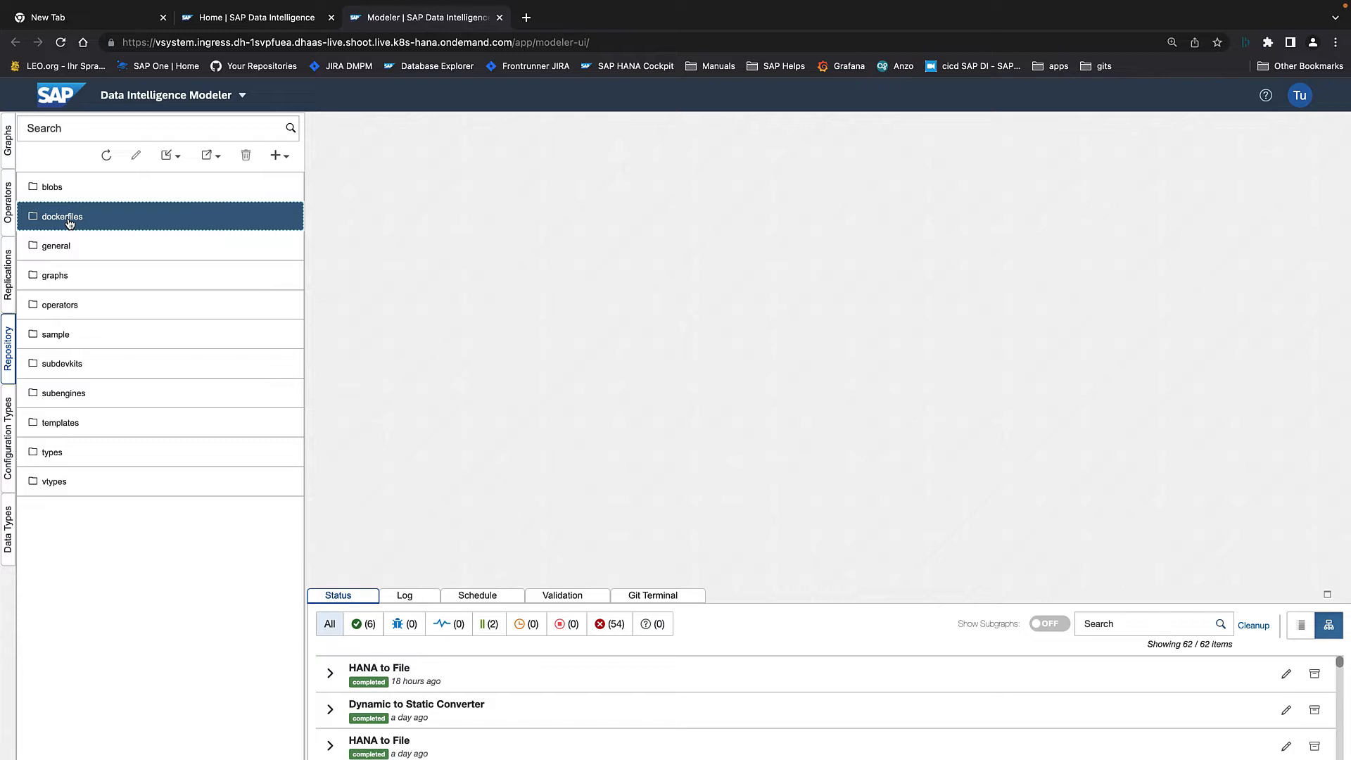
pyautogui.doubleClick(69, 223)
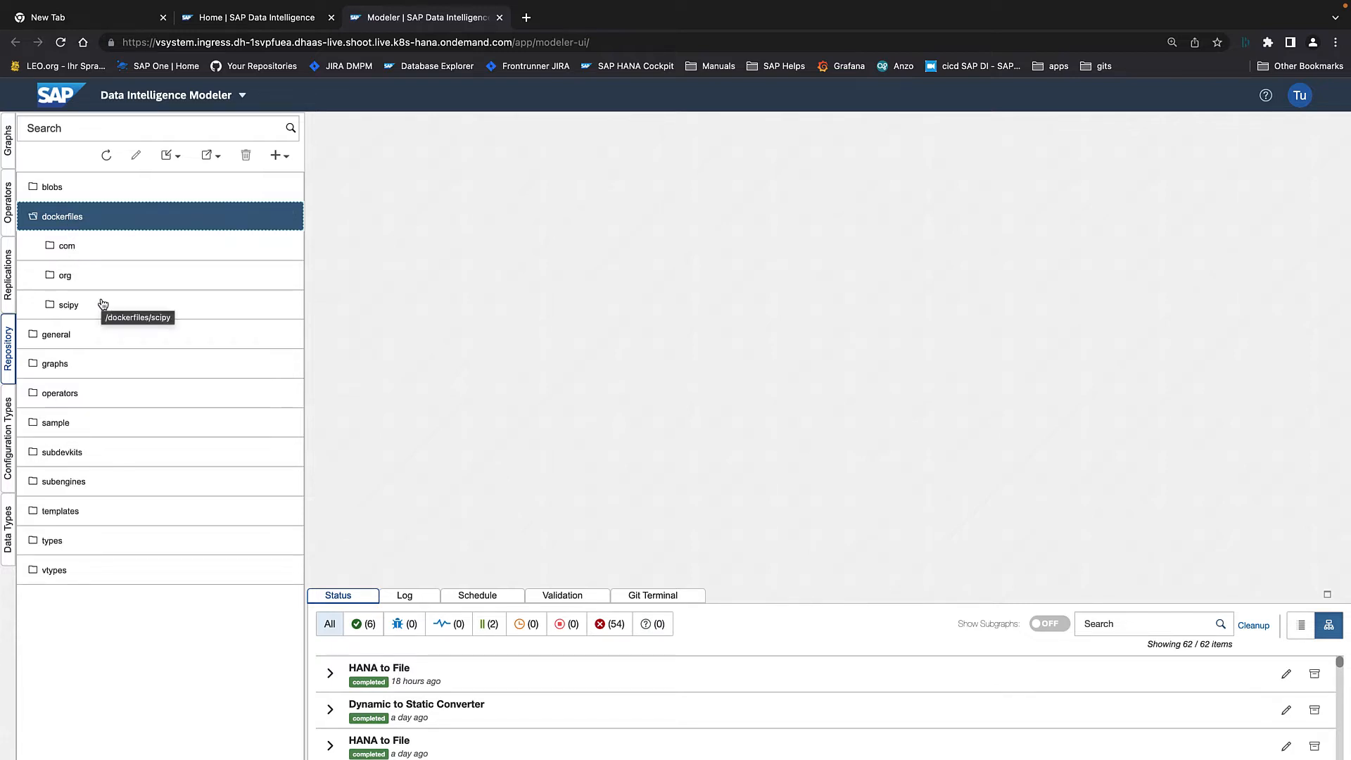
pyautogui.click(64, 309)
pyautogui.click(64, 310)
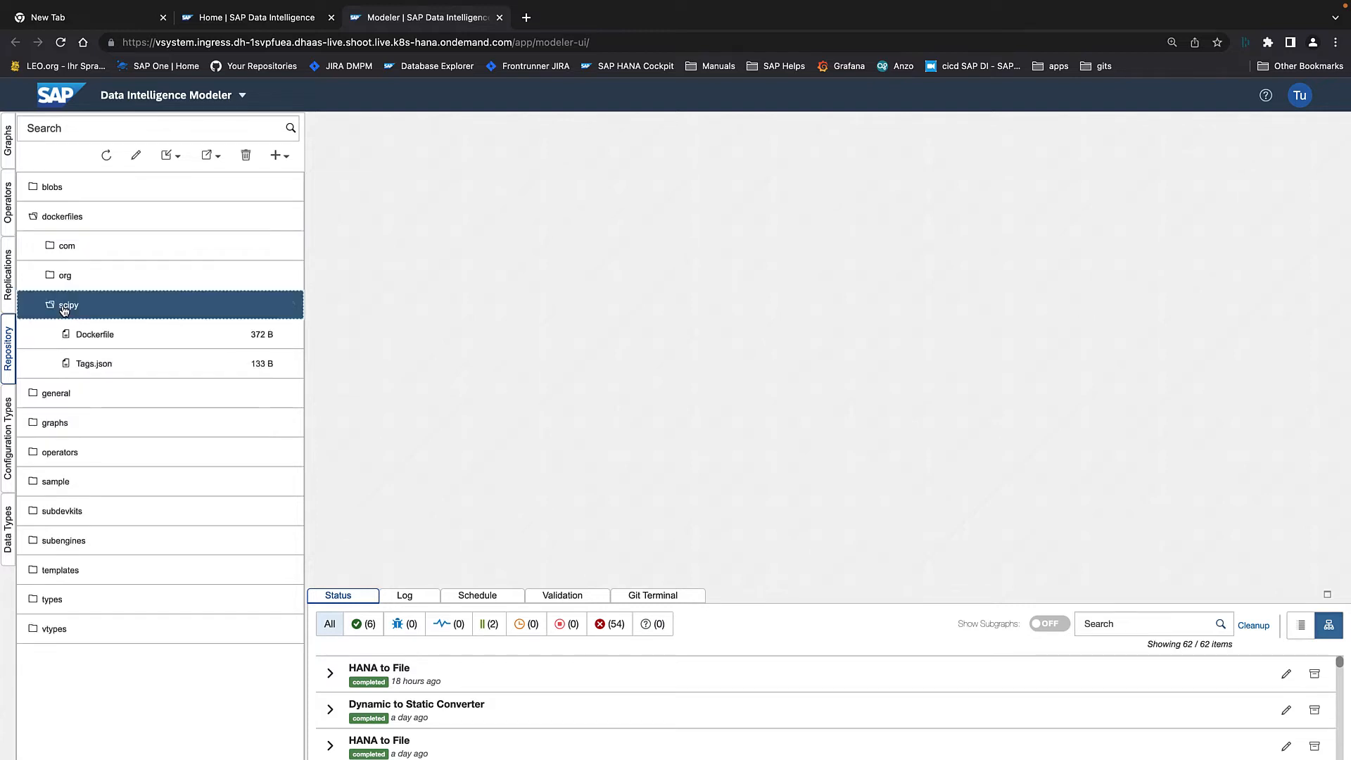
pyautogui.doubleClick(93, 335)
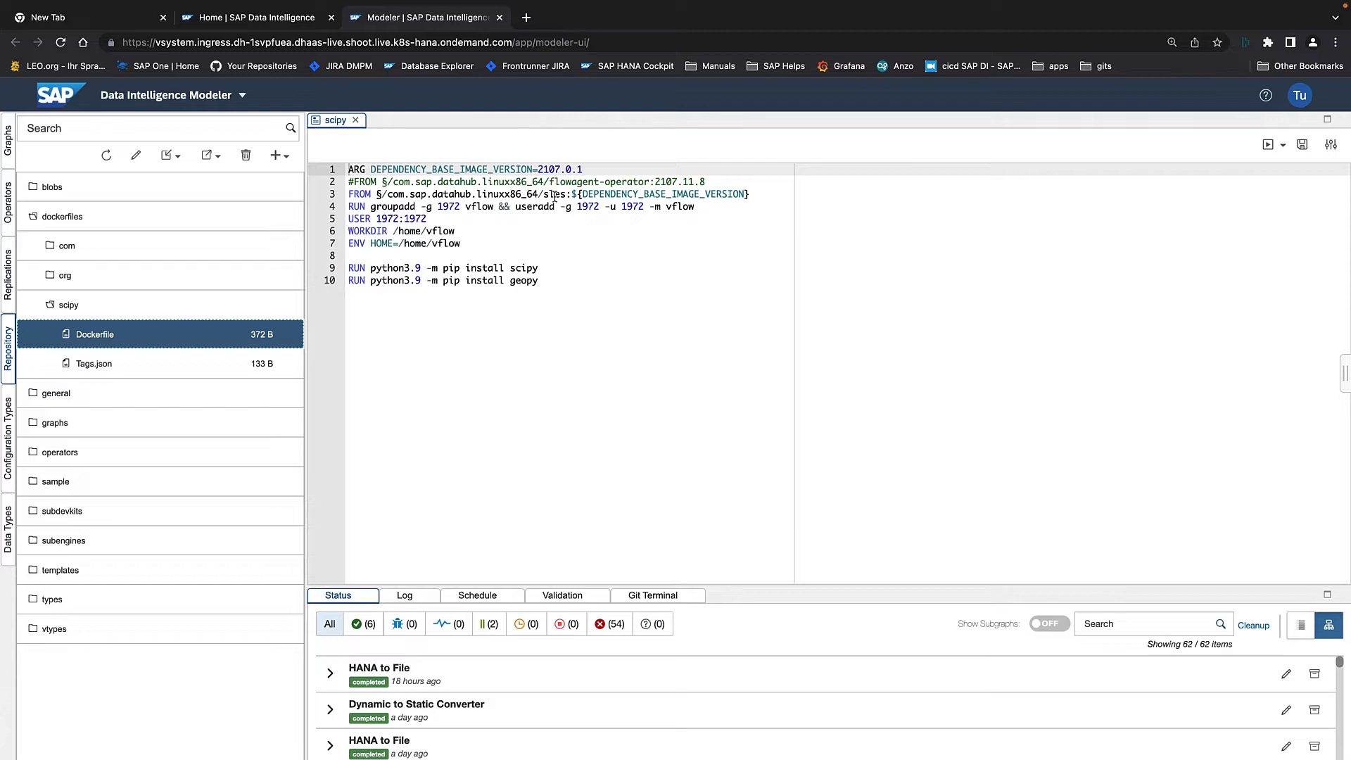
# Open the base Dockerfile under dockerfiles/com/sap/sles/base for comparison with the scipy one.
pyautogui.click(71, 249)
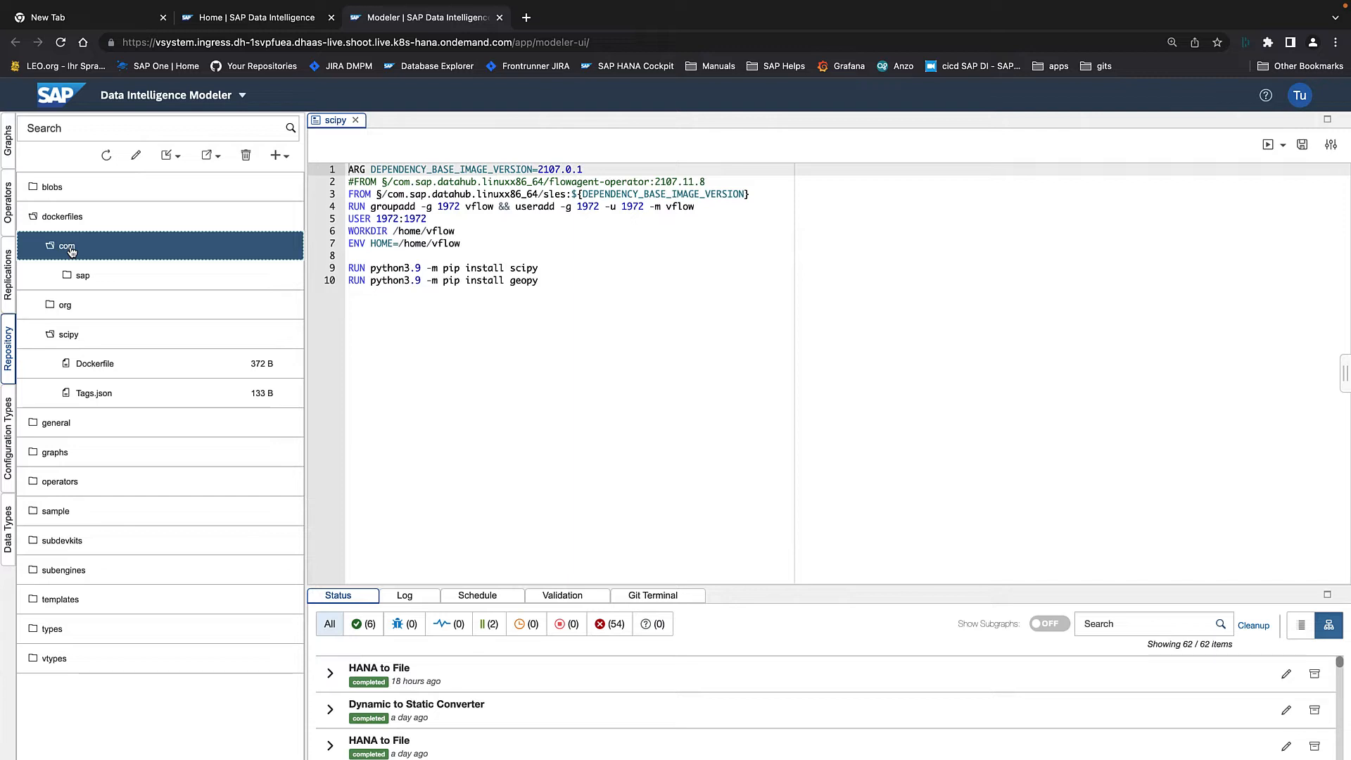
pyautogui.click(82, 275)
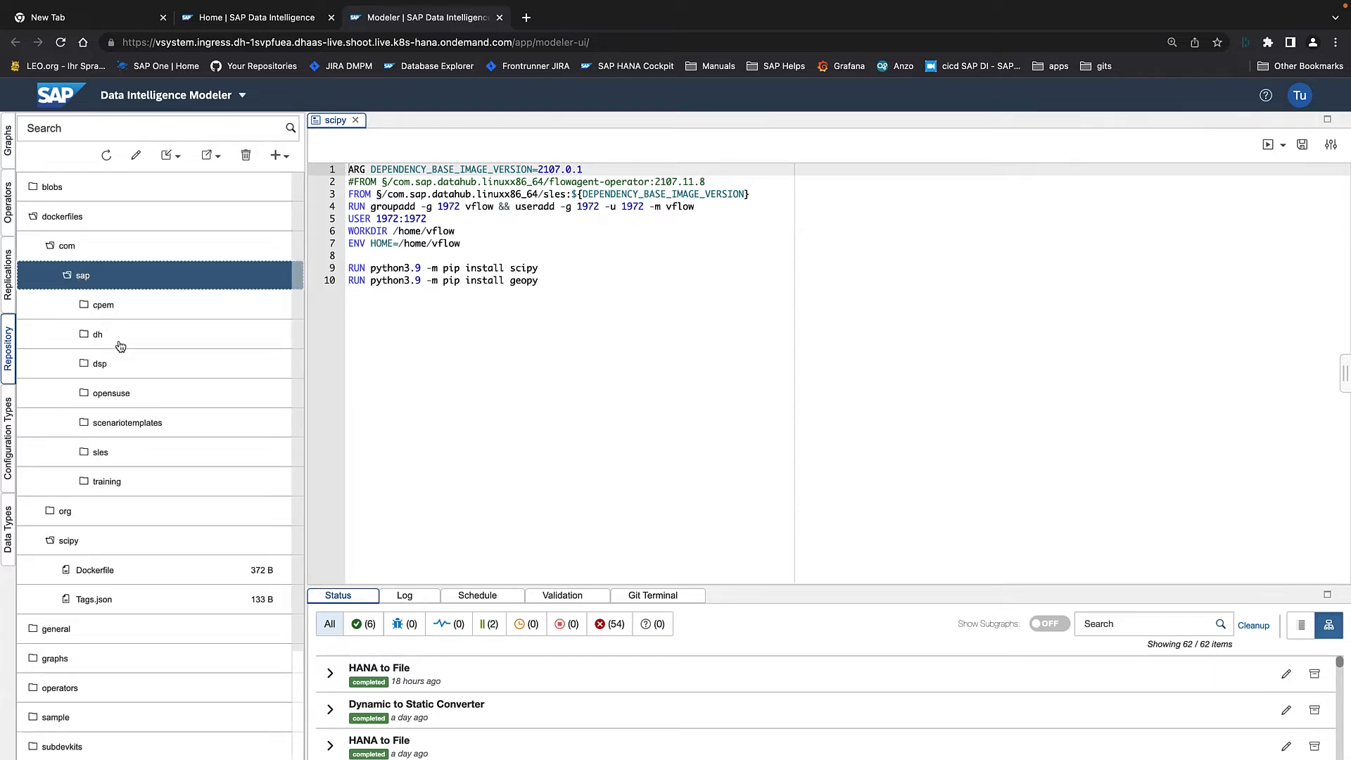
pyautogui.click(107, 454)
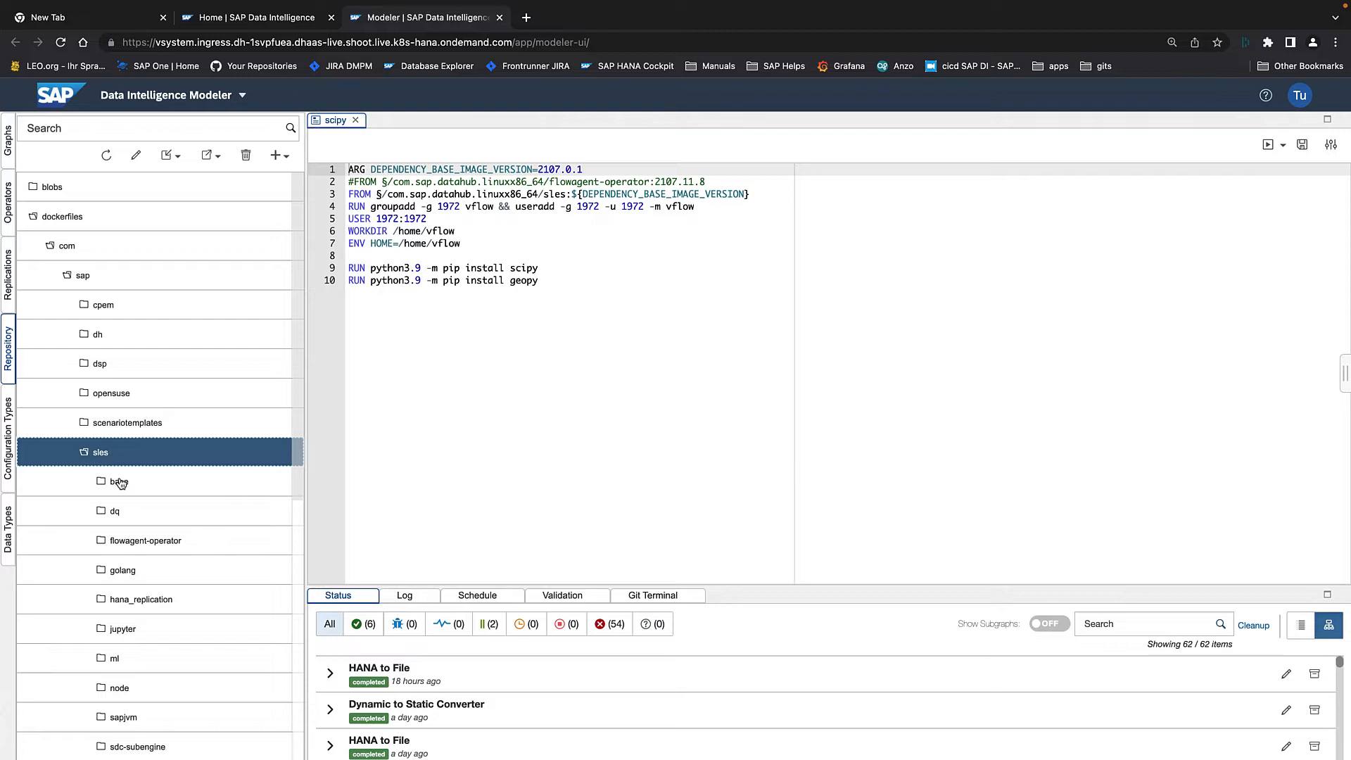
pyautogui.click(120, 482)
pyautogui.doubleClick(137, 512)
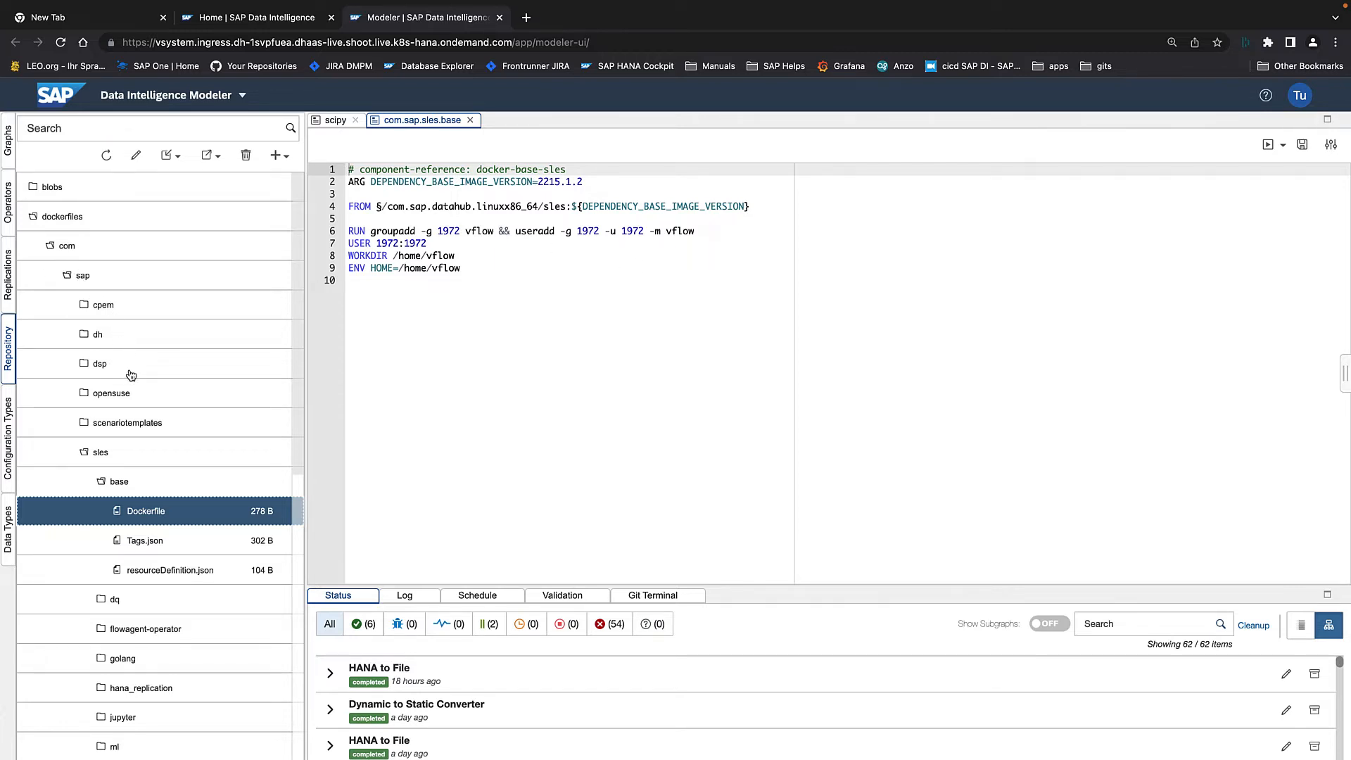
# Show the scipy Dockerfile's configuration tags, and close both Dockerfiles and the dockerfiles folder.
pyautogui.click(330, 123)
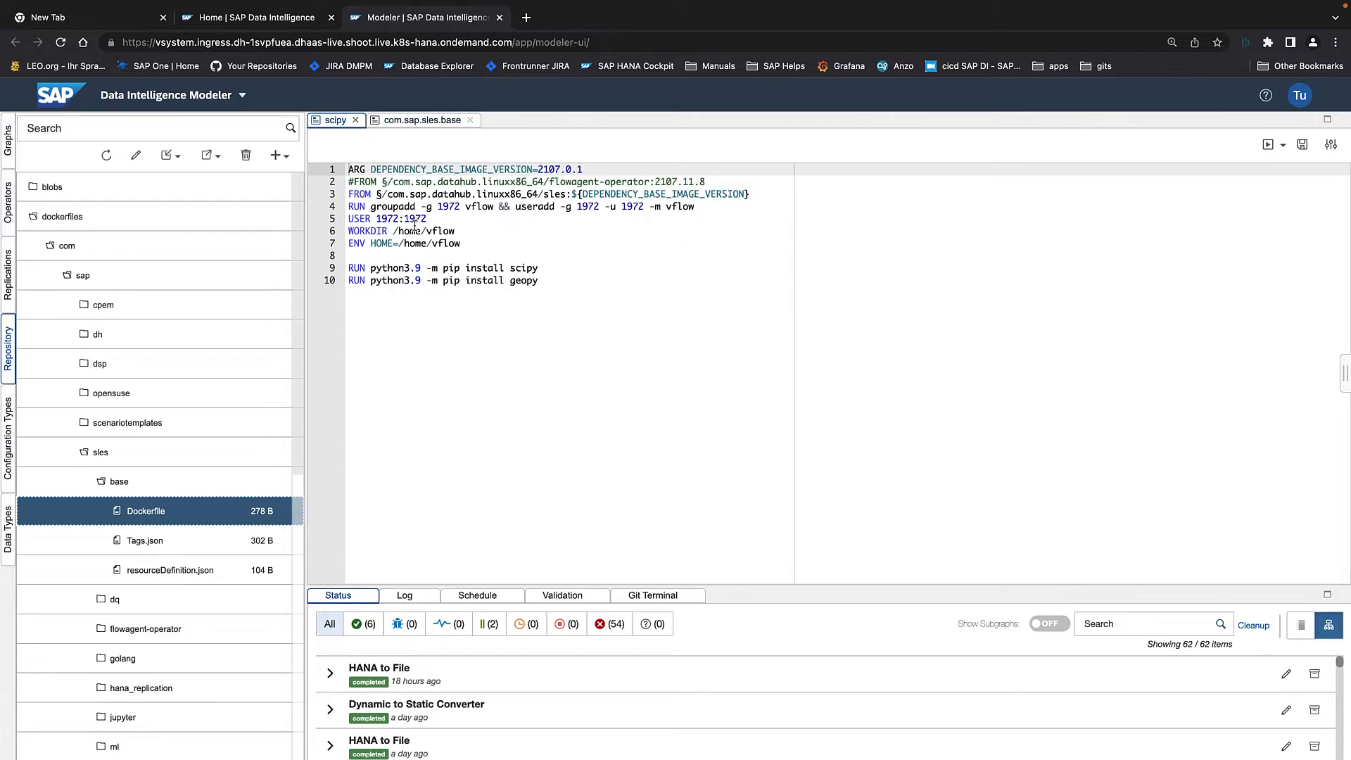
pyautogui.click(1331, 146)
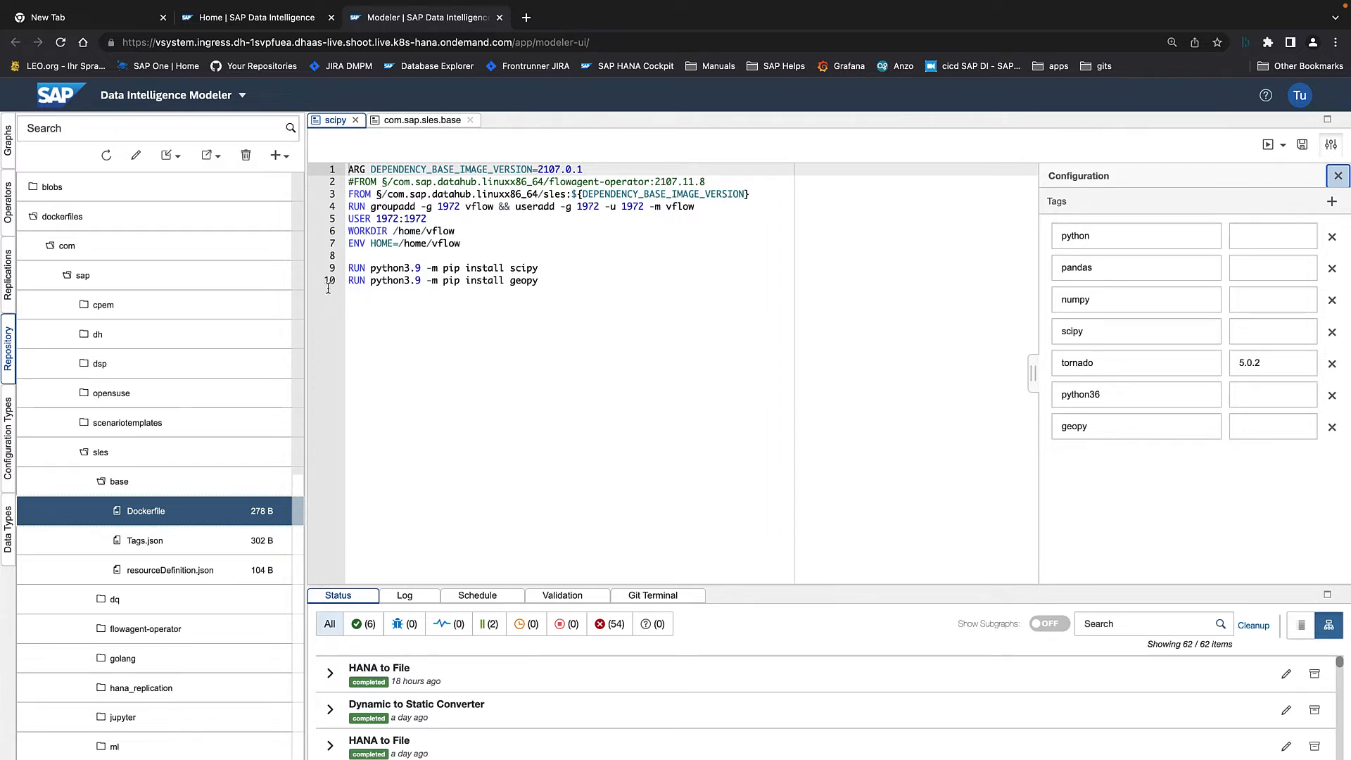
pyautogui.click(355, 121)
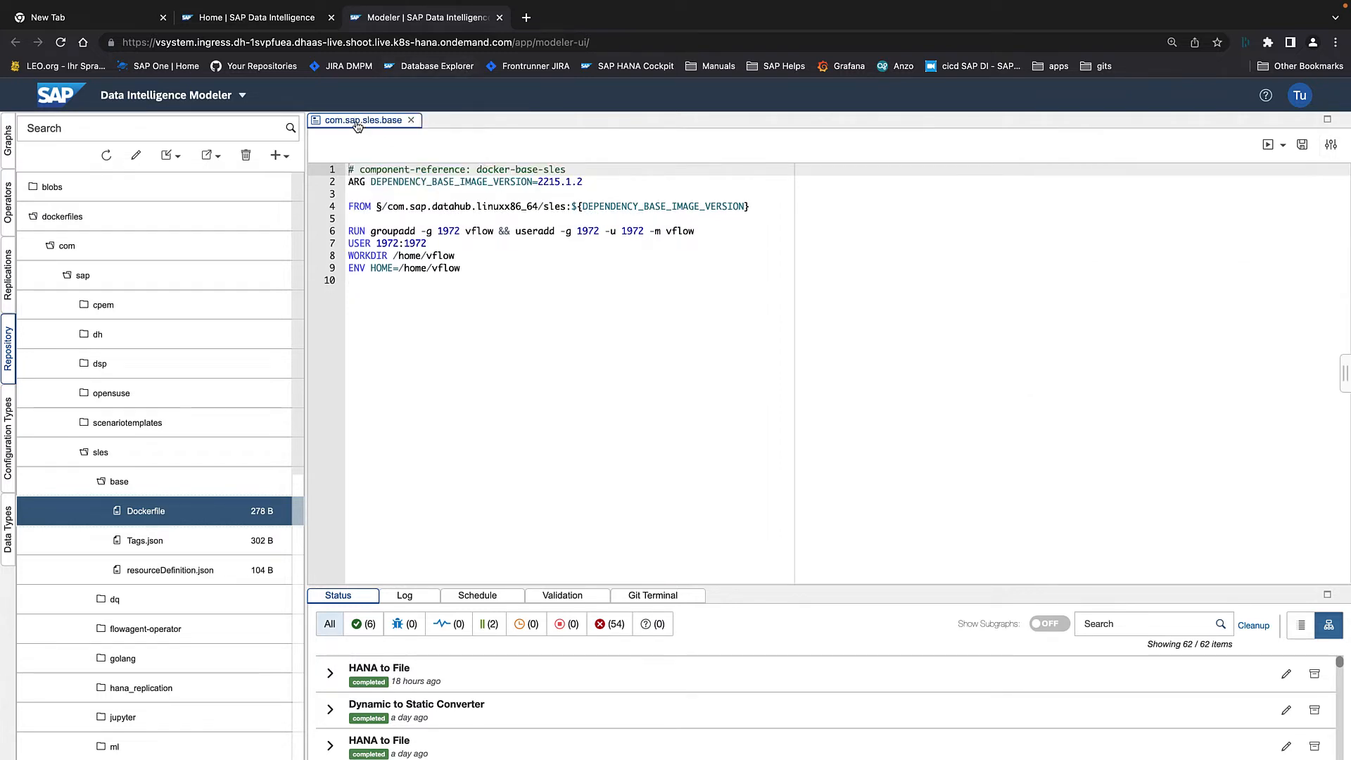
pyautogui.click(412, 120)
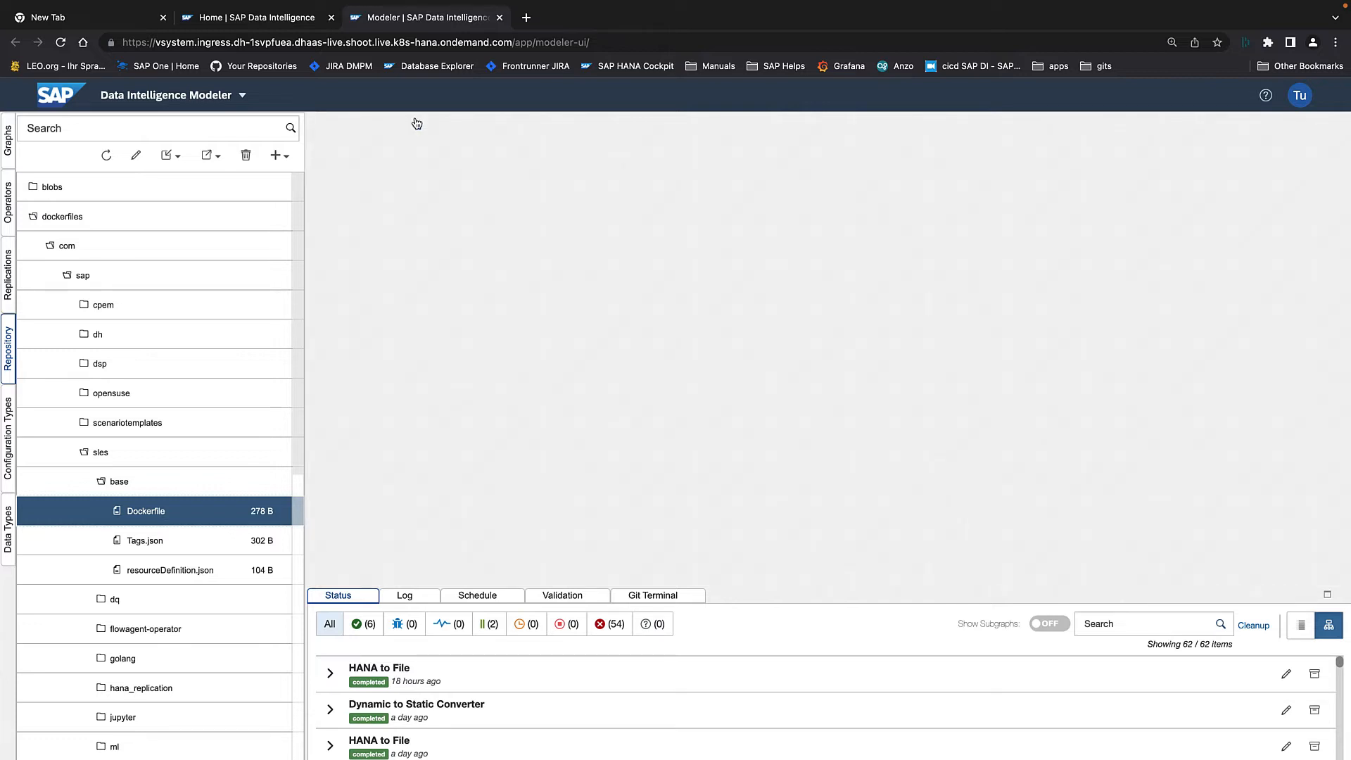
pyautogui.click(38, 219)
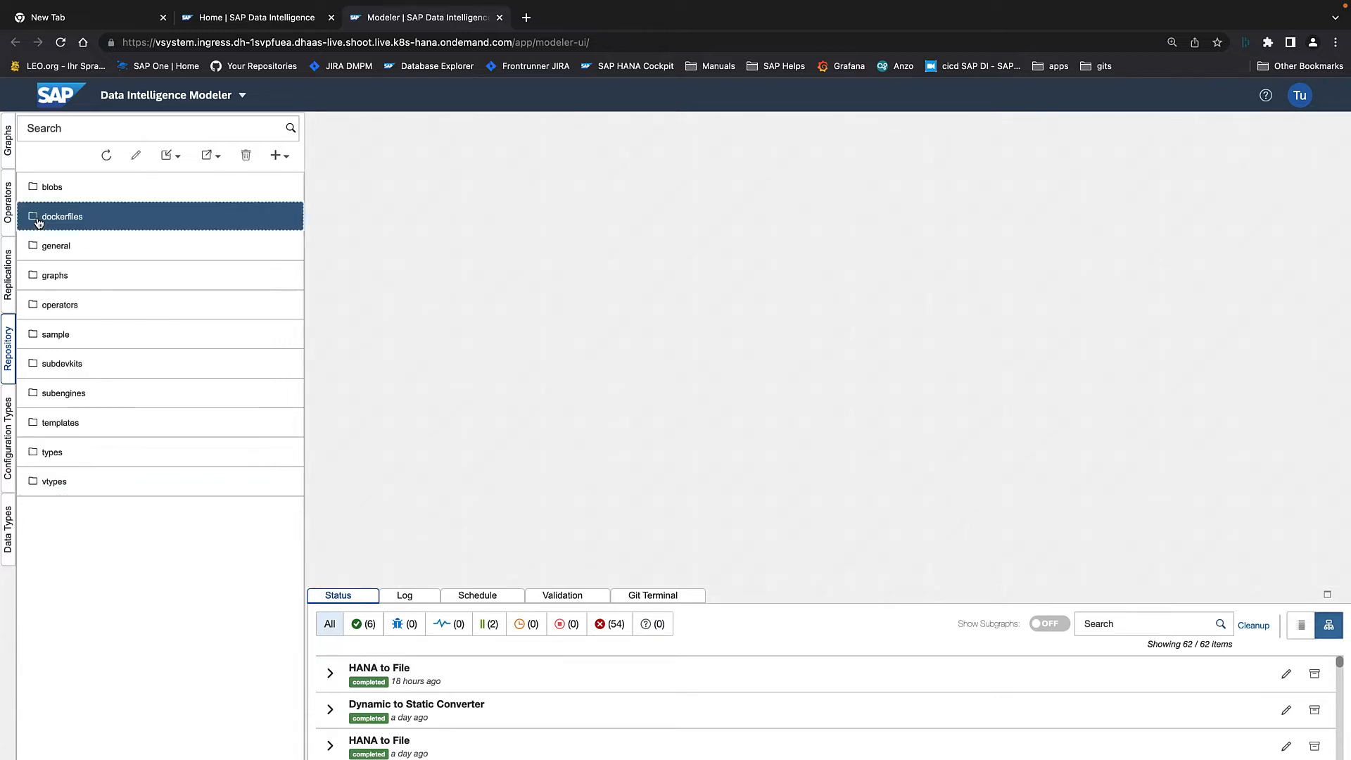
pyautogui.click(38, 219)
pyautogui.click(38, 219)
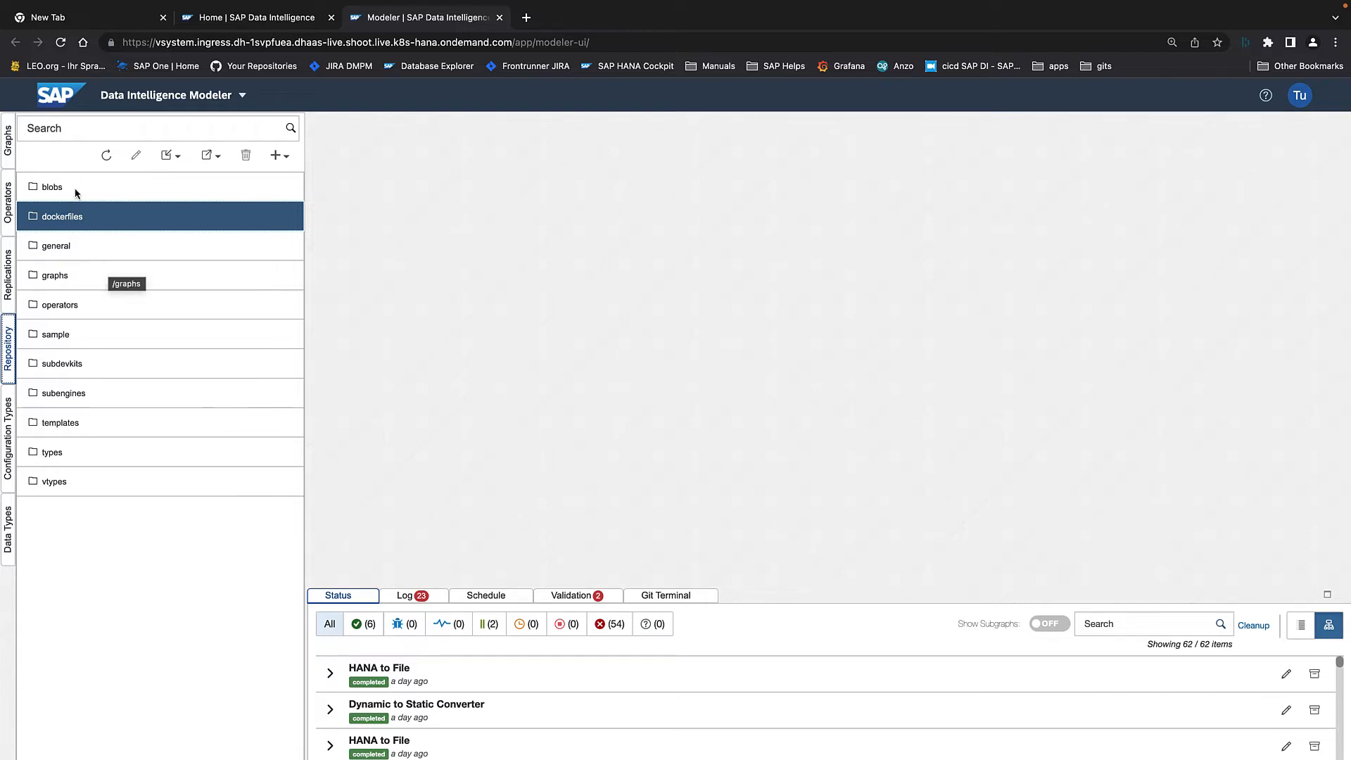
# Browse the available example graphs and the Generation 2 operators.
pyautogui.click(8, 144)
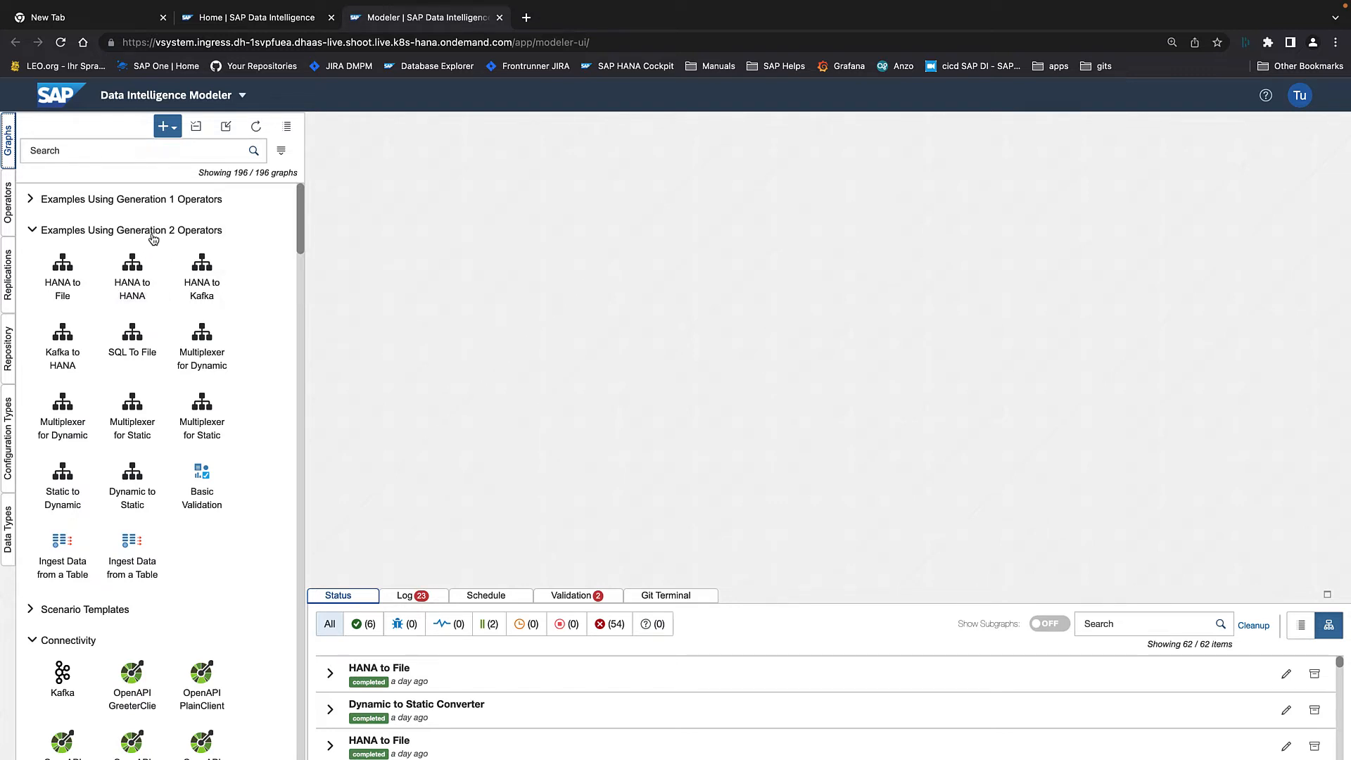
pyautogui.click(9, 202)
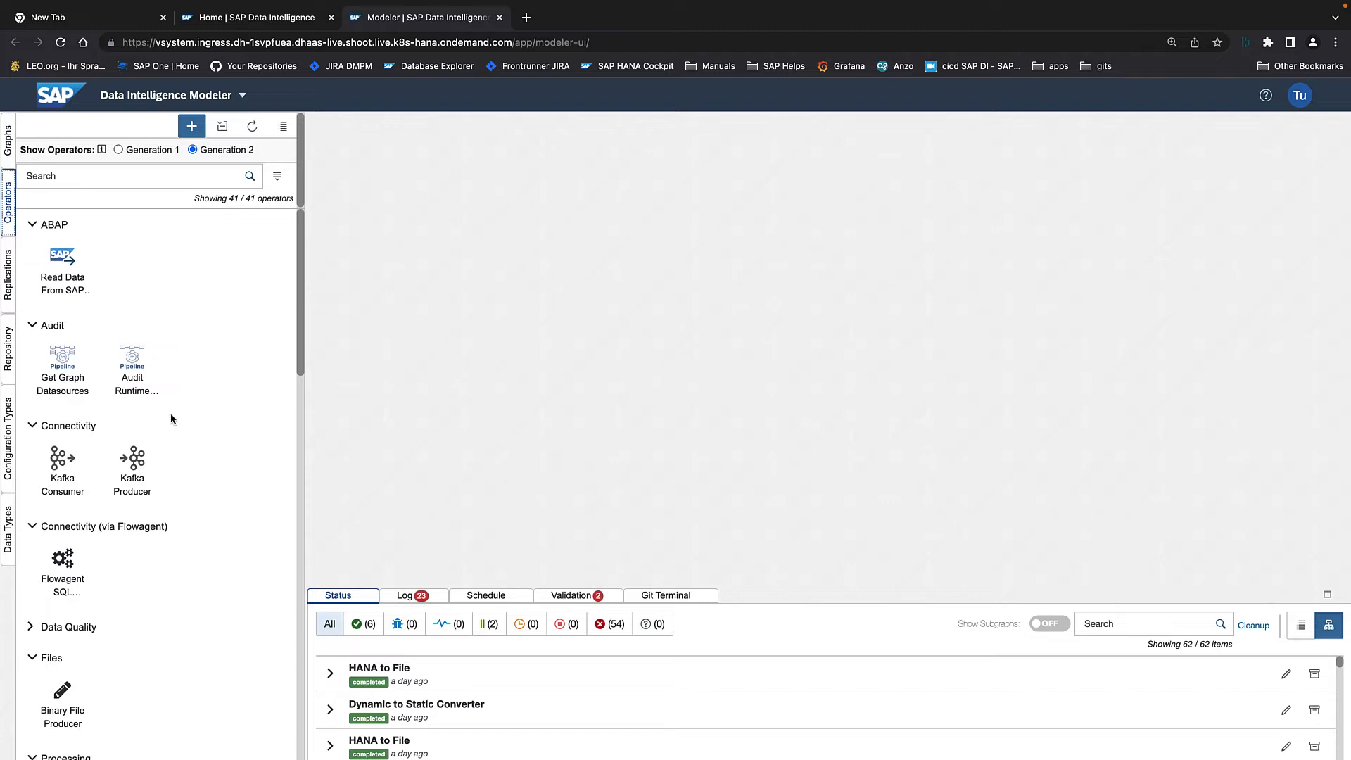
pyautogui.moveTo(162, 378)
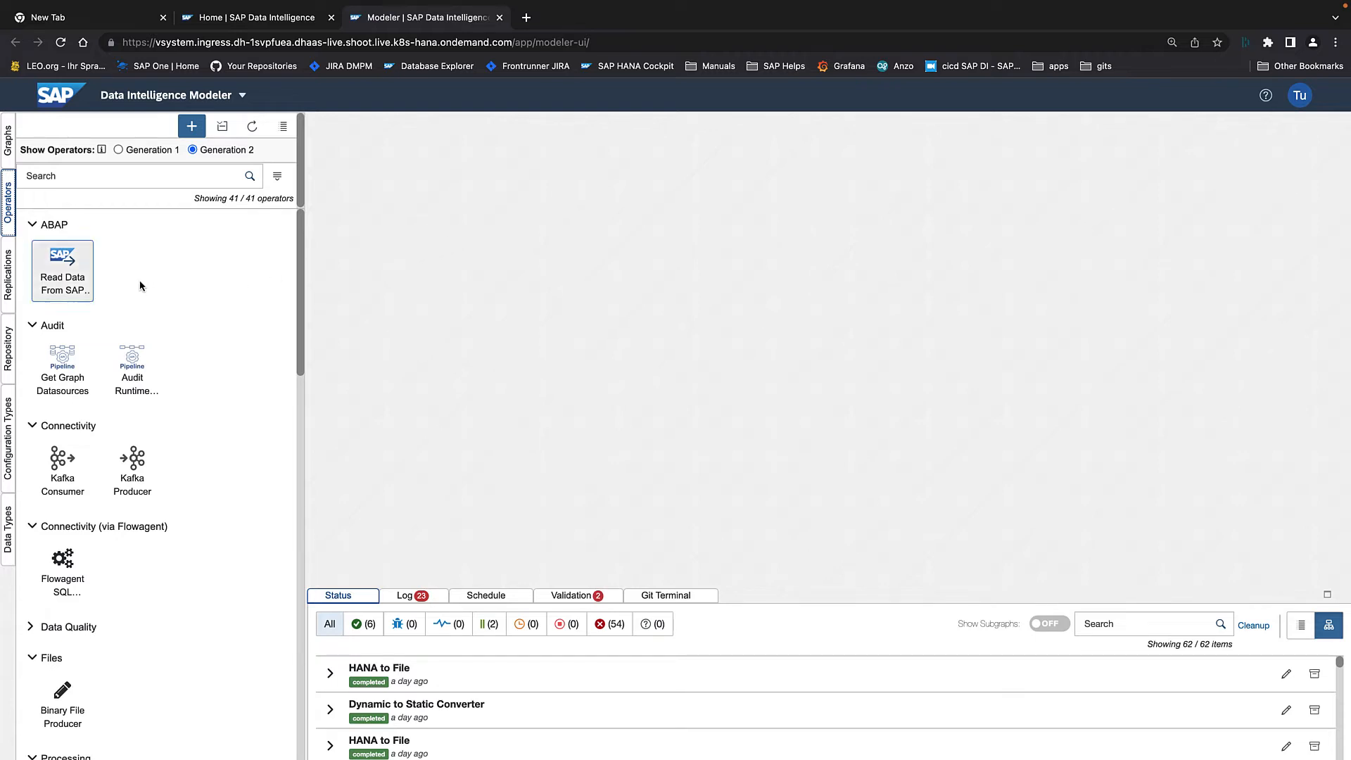
# Return to the repository and expand the graphs and subengines folders to examine their contents.
pyautogui.click(9, 346)
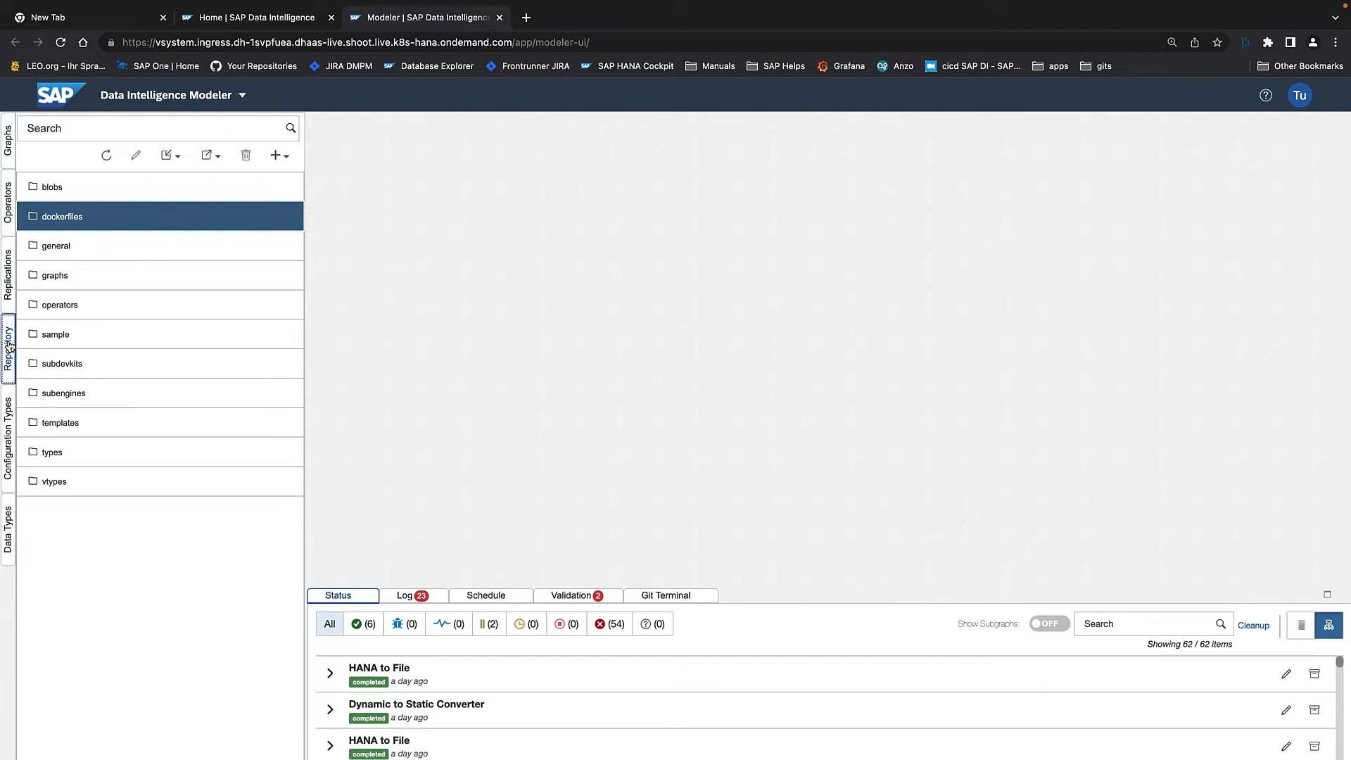
pyautogui.click(58, 280)
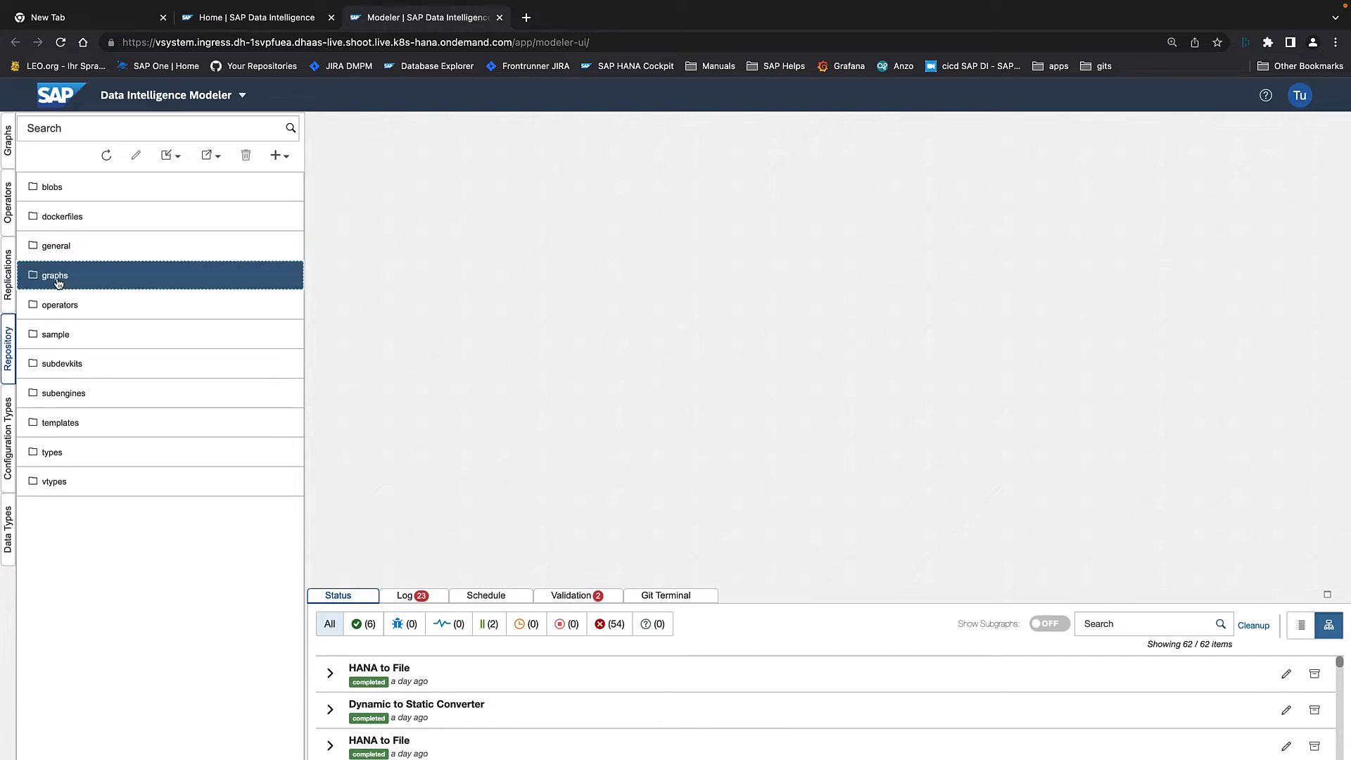
pyautogui.click(58, 282)
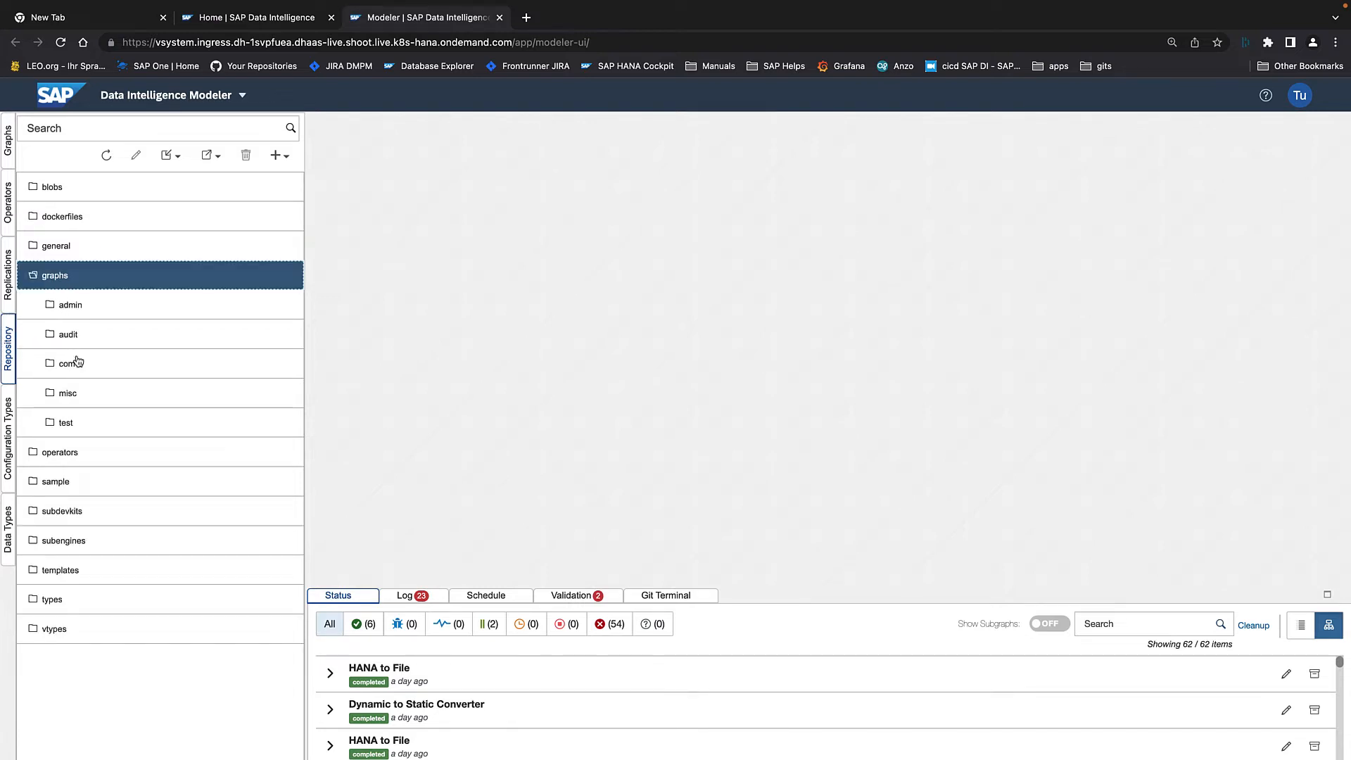
pyautogui.click(66, 563)
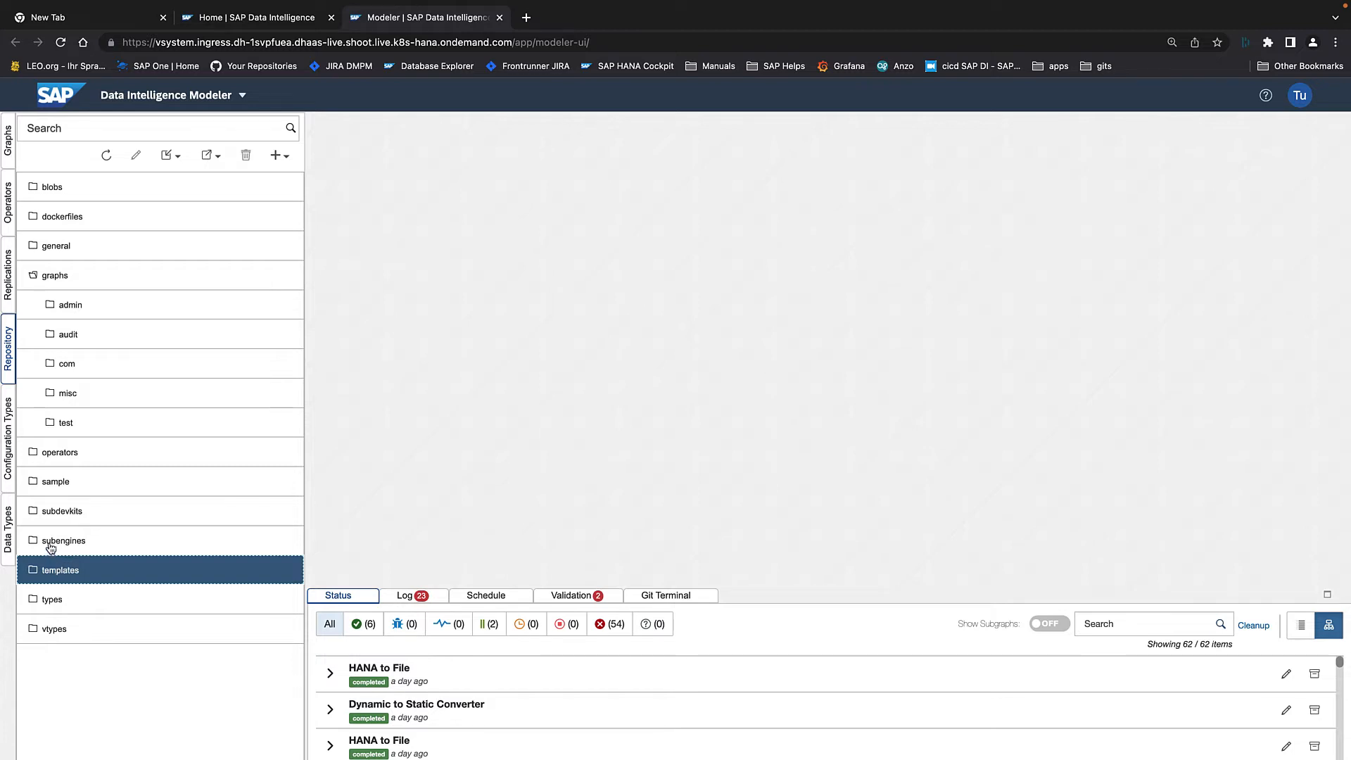
pyautogui.doubleClick(55, 547)
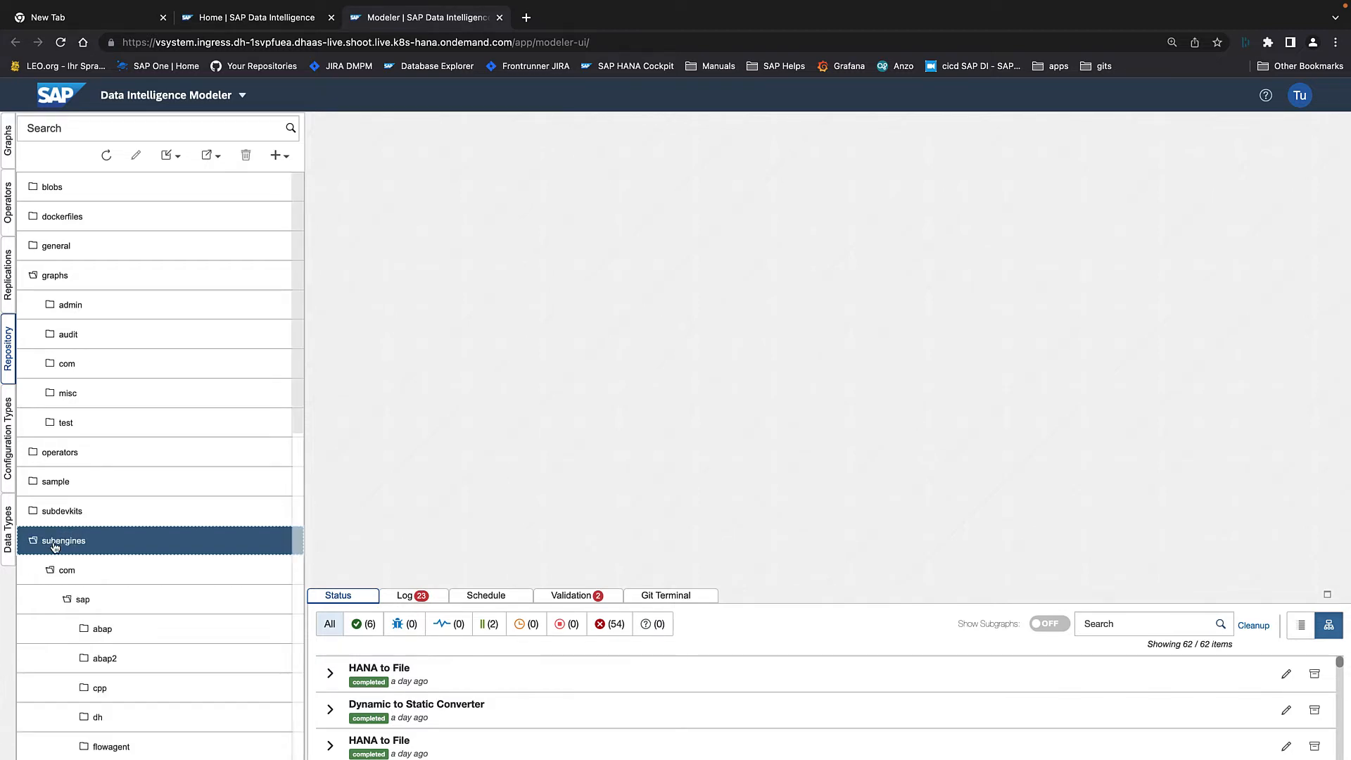
pyautogui.scroll(-4, 130, 648)
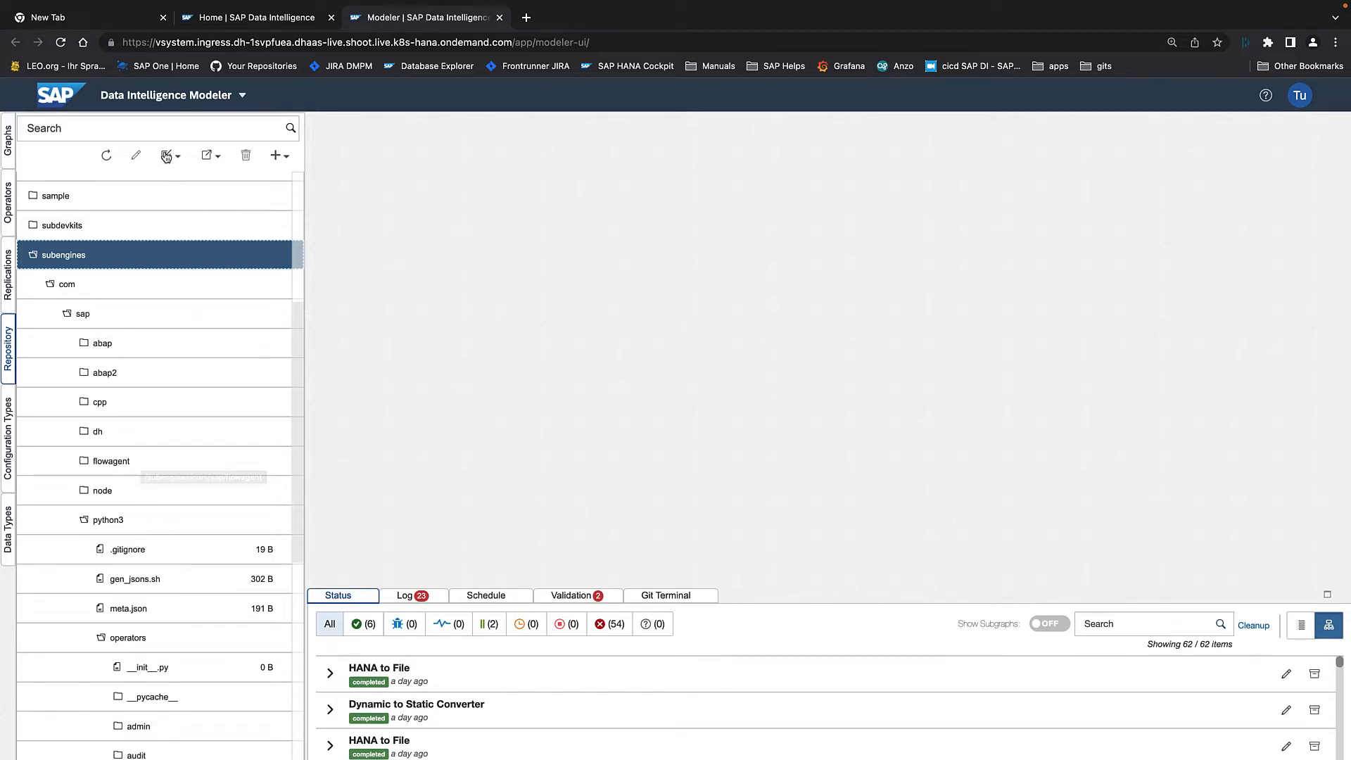
# Select the audit folders under graphs and the python3 operators together, preview exporting them as a solution, and cancel the export.
pyautogui.click(211, 156)
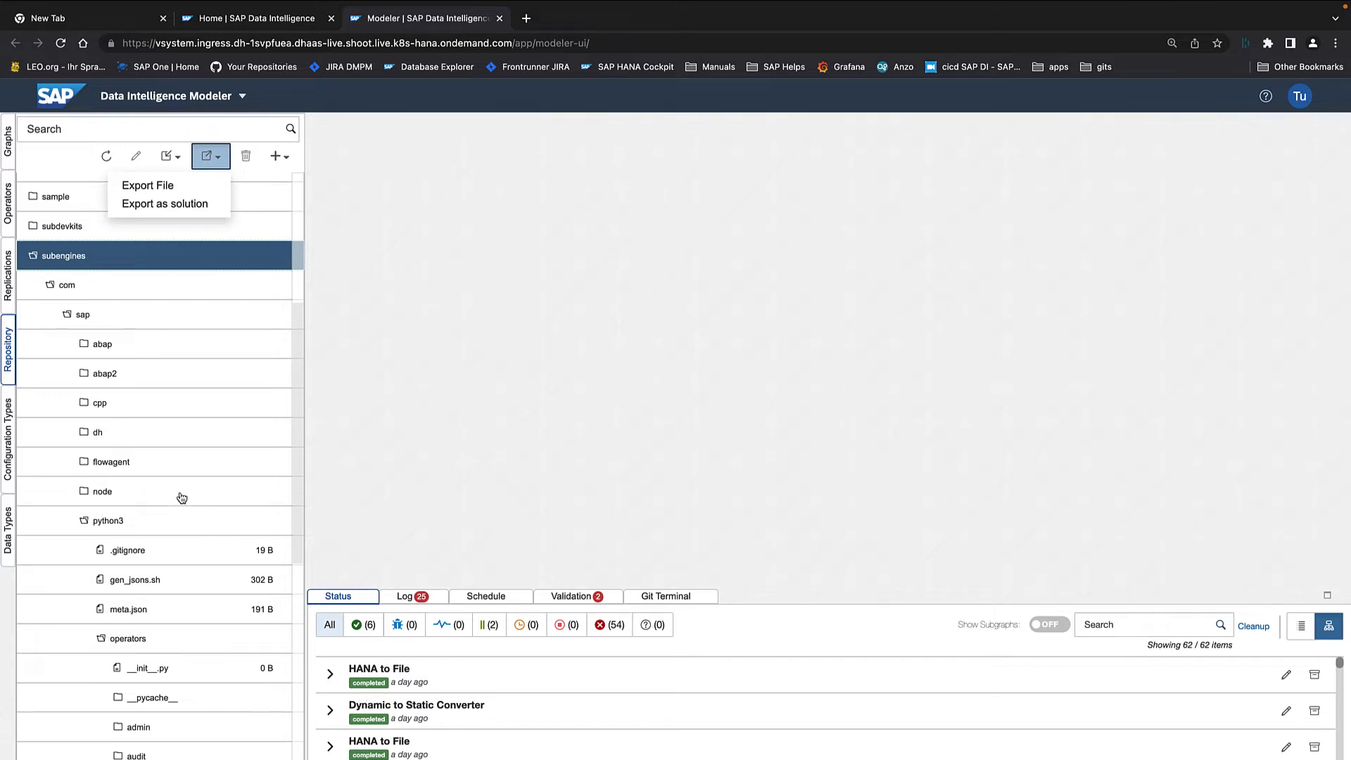
pyautogui.scroll(2, 44, 314)
pyautogui.scroll(3, 44, 314)
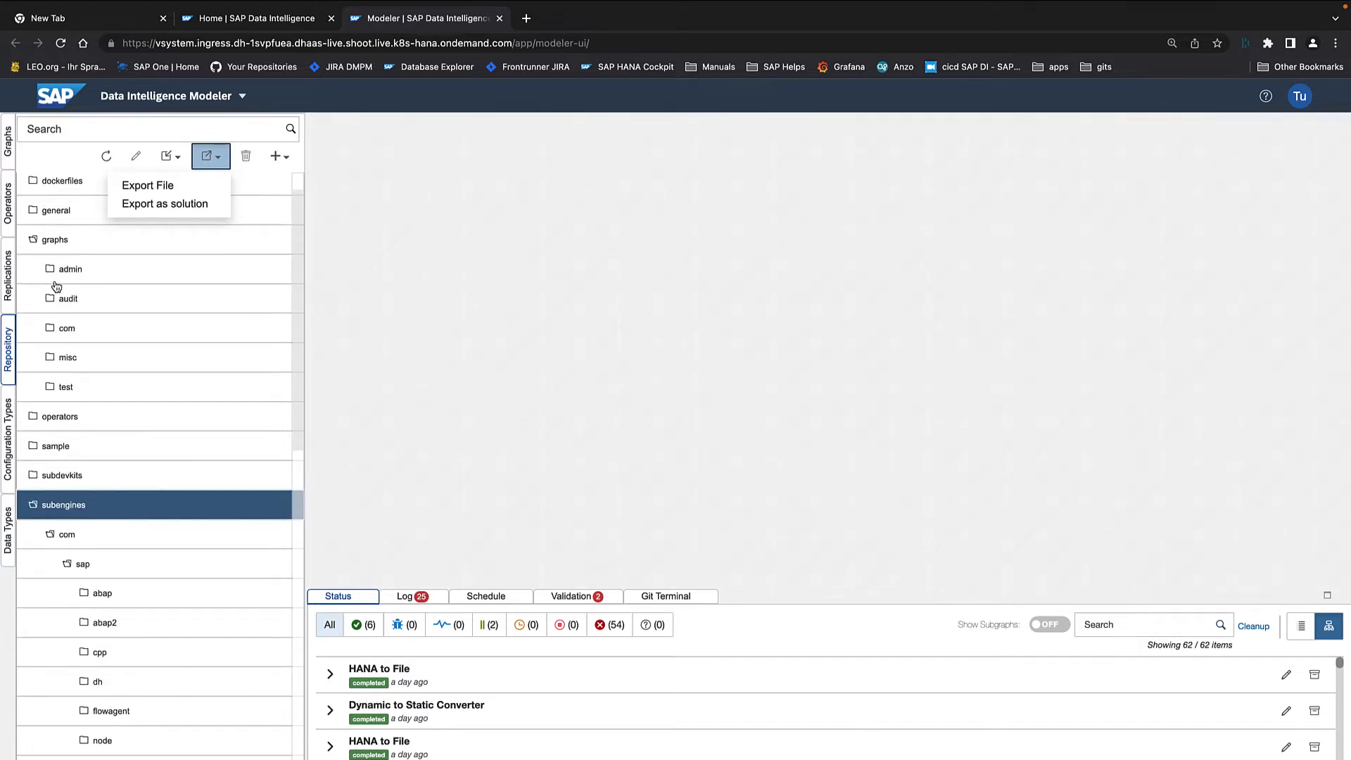
pyautogui.click(61, 307)
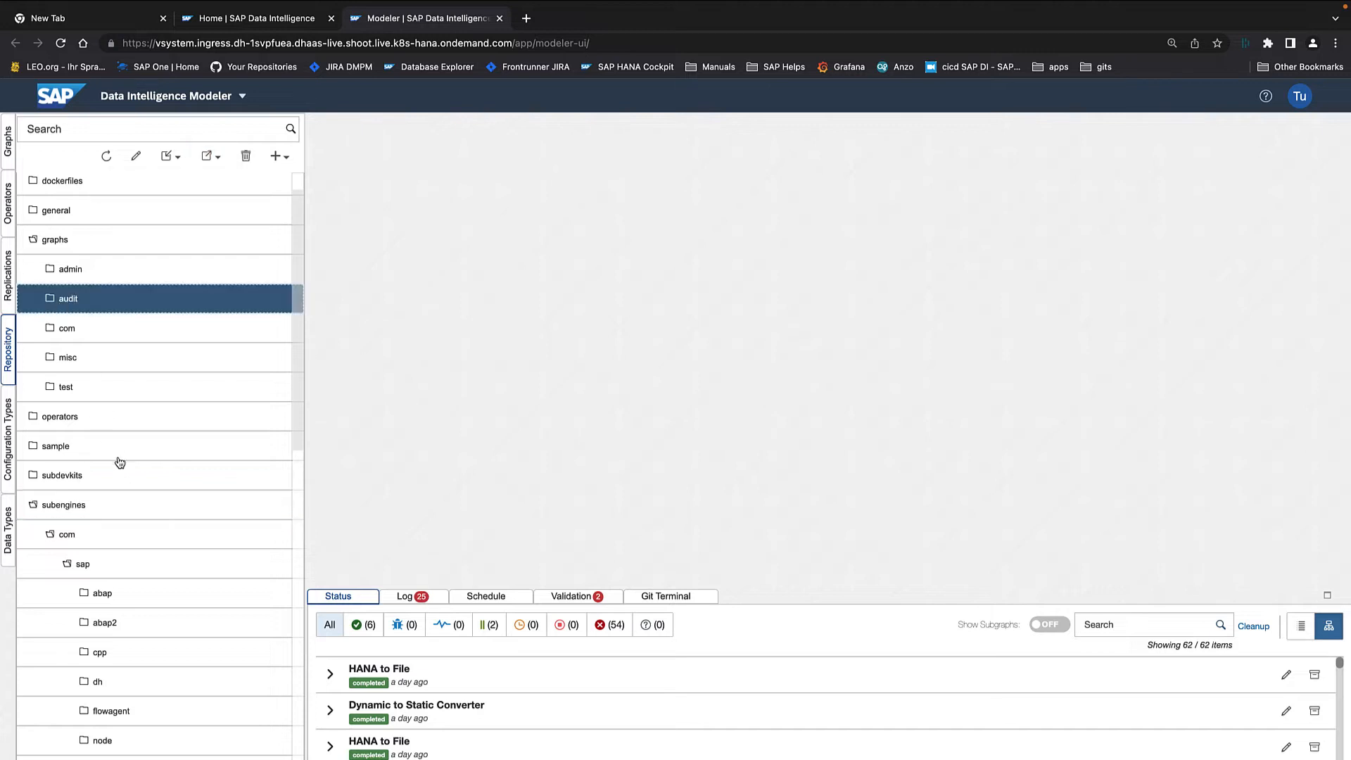
pyautogui.scroll(-12, 117, 461)
pyautogui.scroll(1, 118, 462)
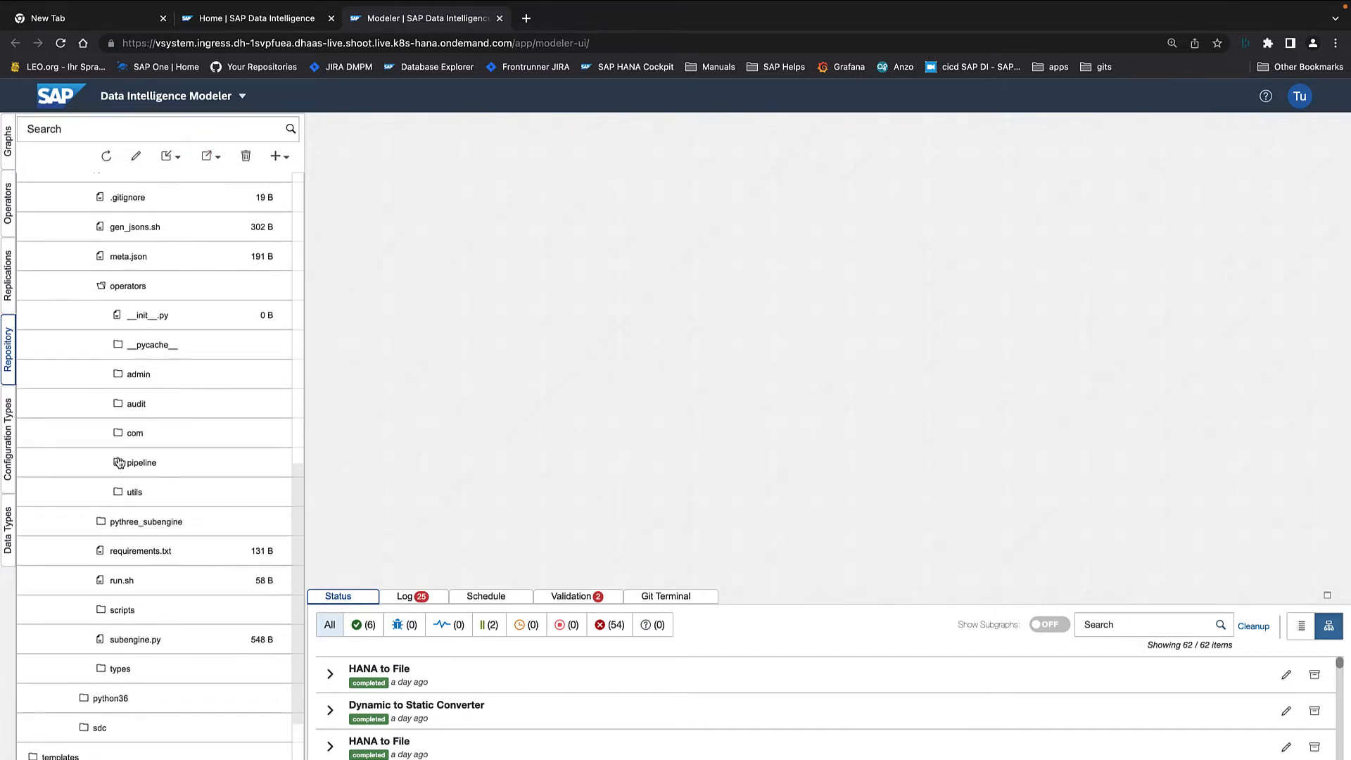
pyautogui.click(127, 411)
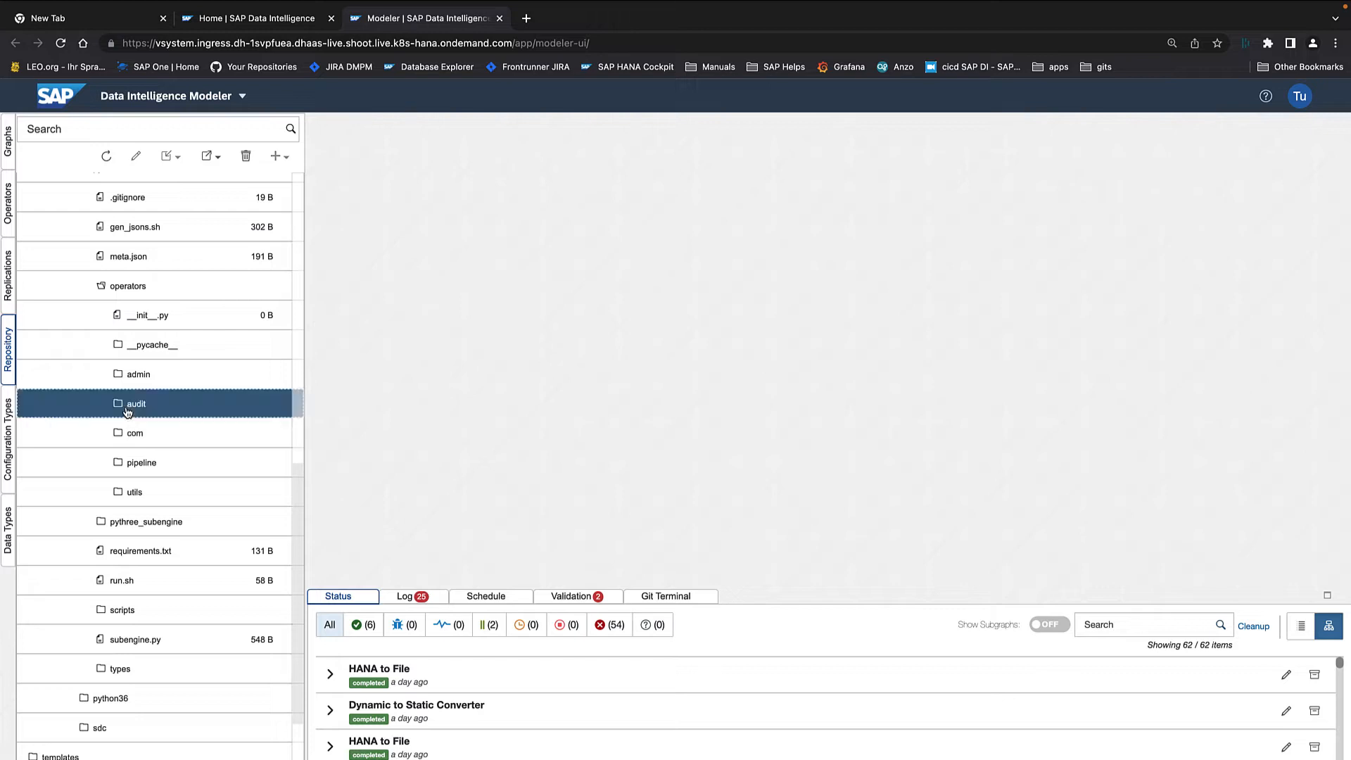
pyautogui.click(216, 158)
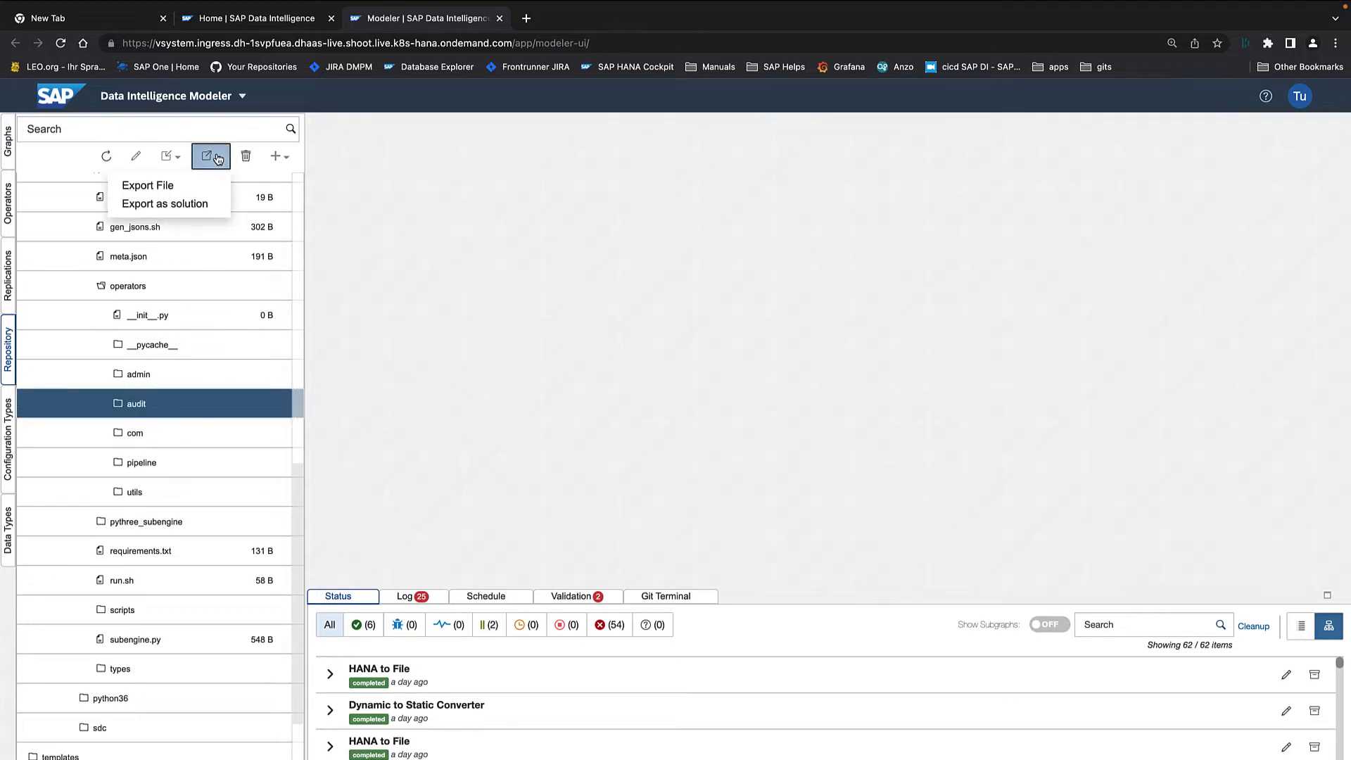
pyautogui.click(169, 204)
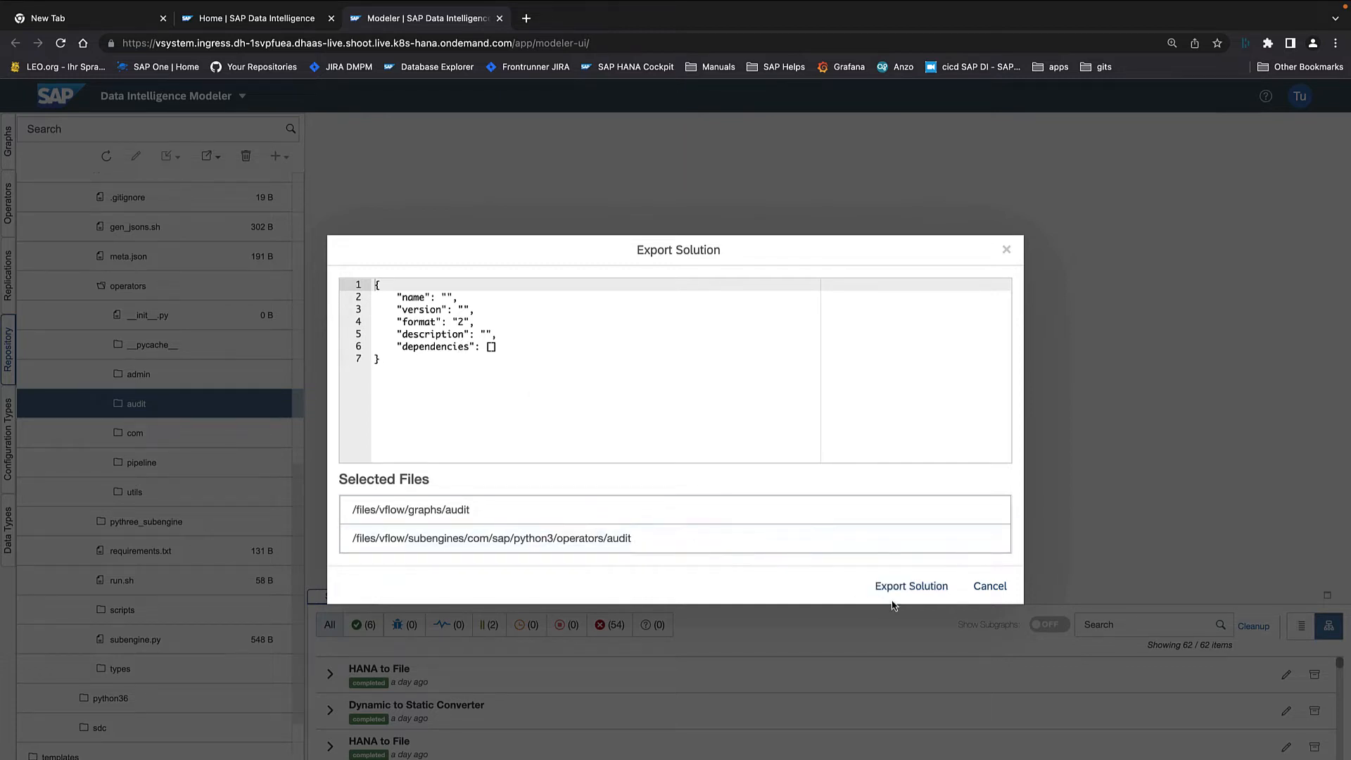
pyautogui.click(990, 587)
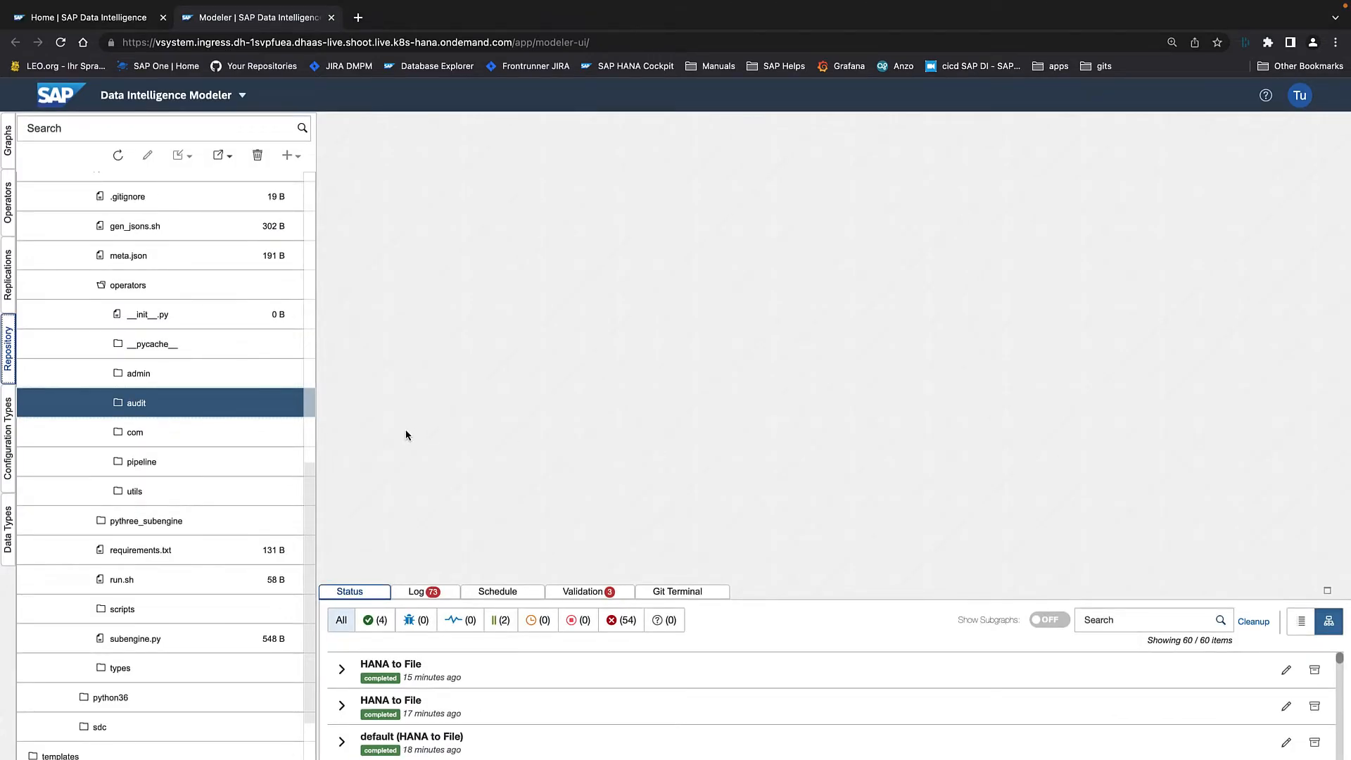
# View the list of configuration types and the list of data types.
pyautogui.click(11, 448)
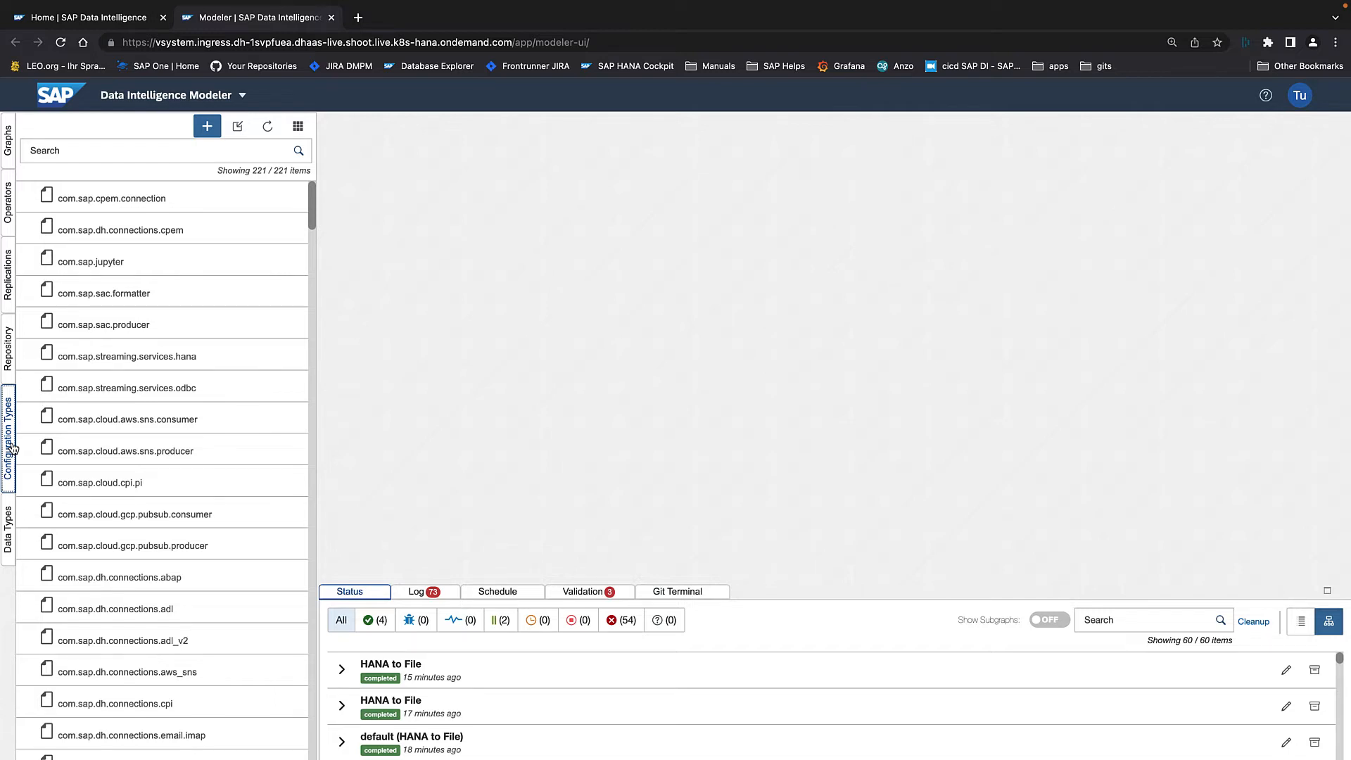
pyautogui.click(13, 521)
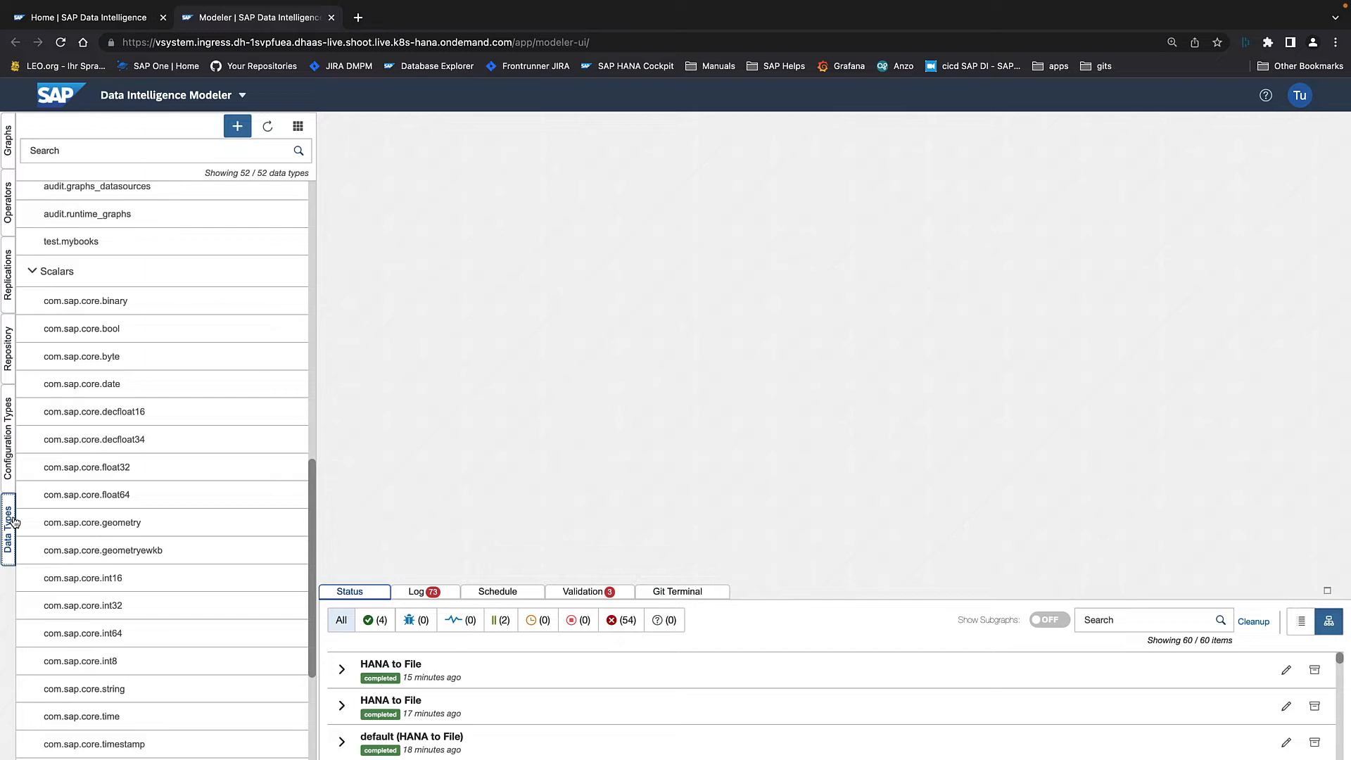
# Examine the available data types across the Structures, Tables and Scalars groups.
pyautogui.scroll(10, 94, 443)
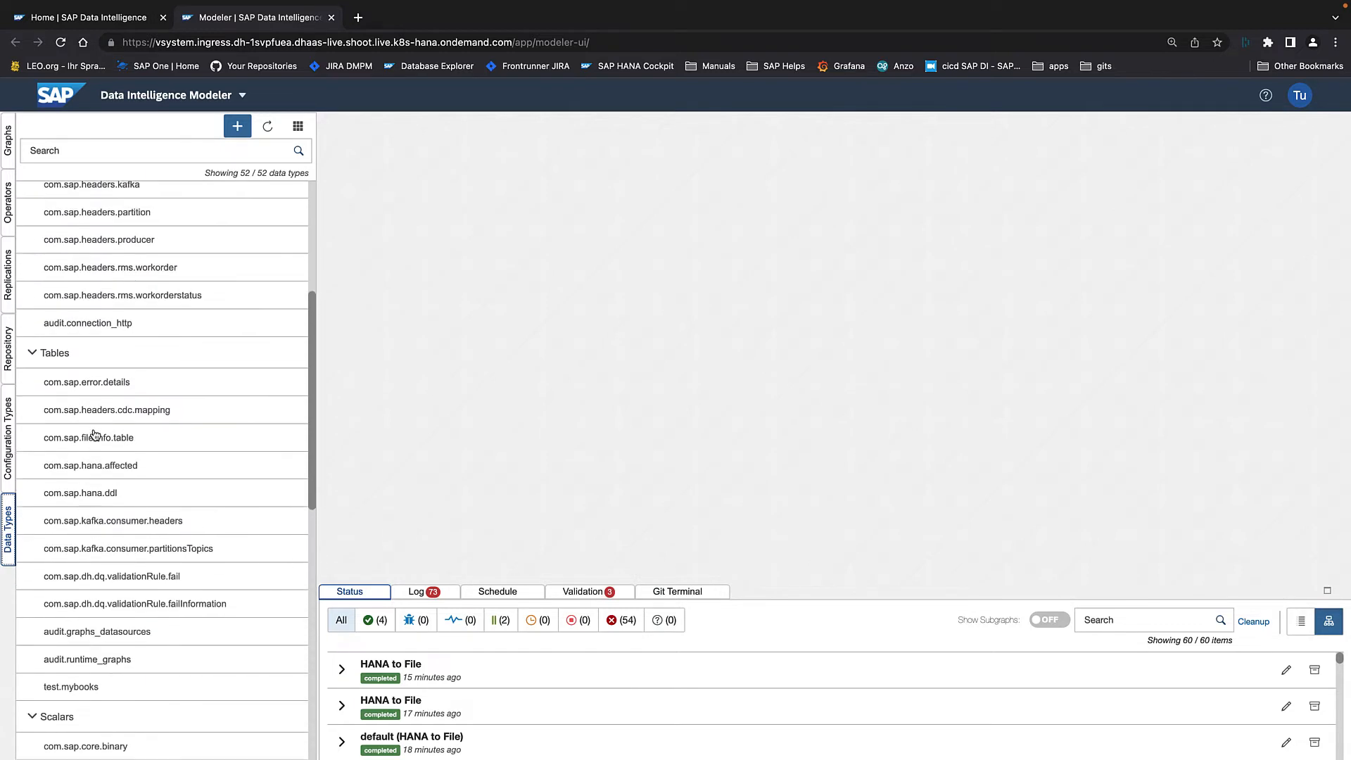
pyautogui.scroll(5, 95, 434)
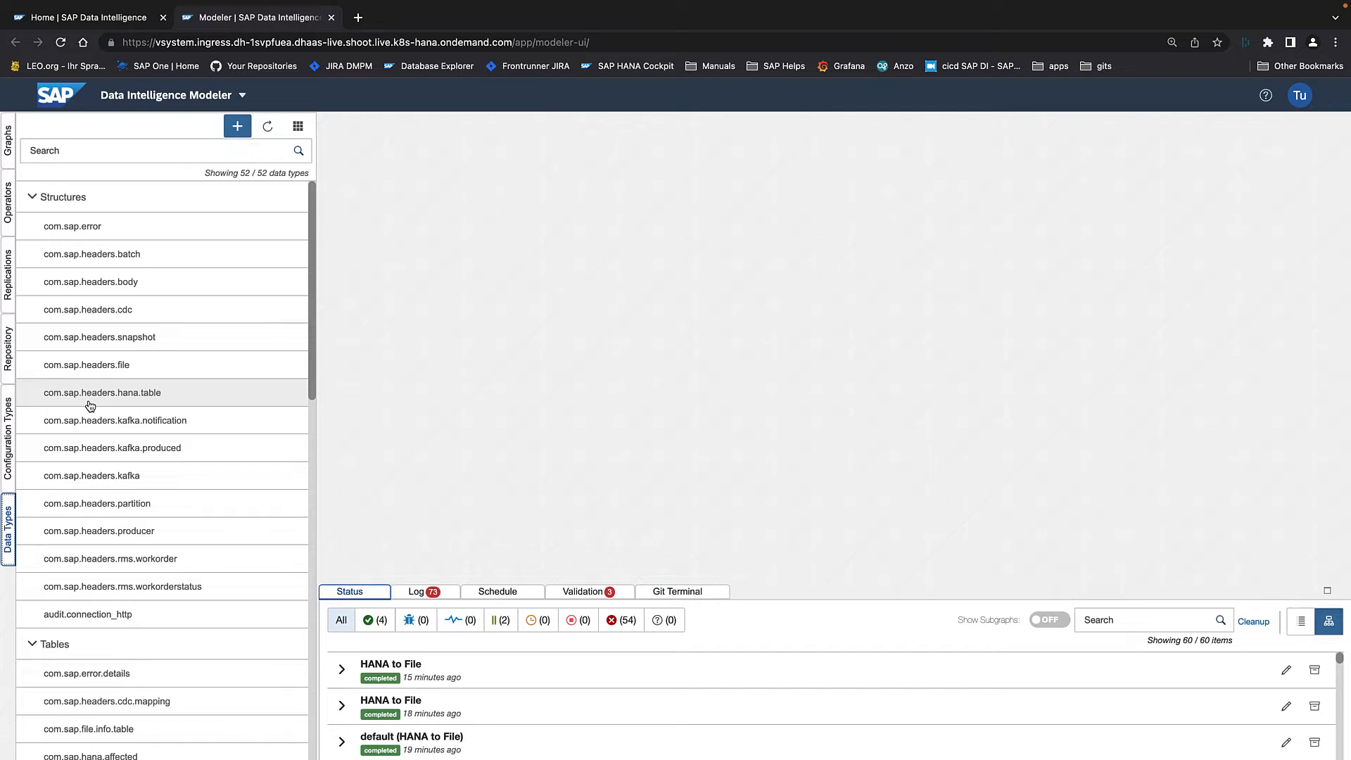
pyautogui.scroll(-3, 91, 405)
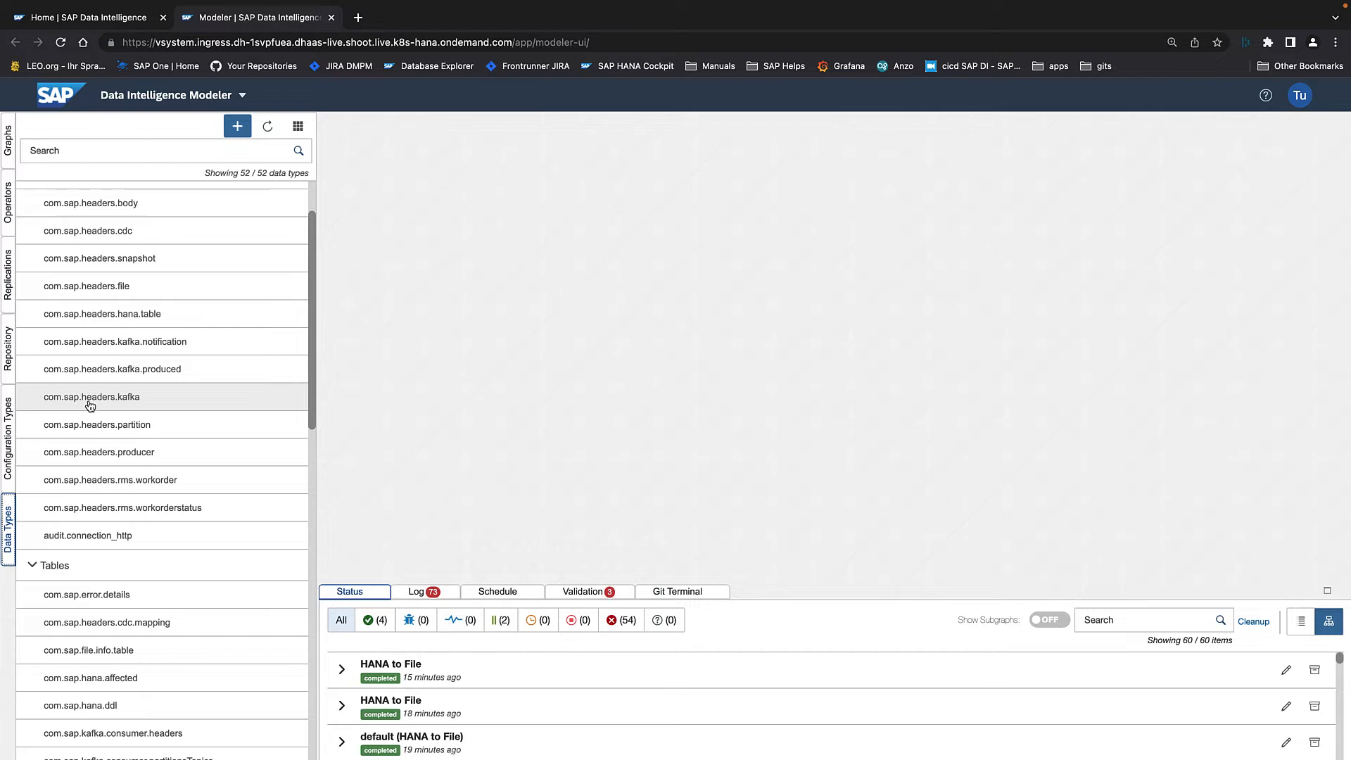
pyautogui.scroll(-10, 90, 406)
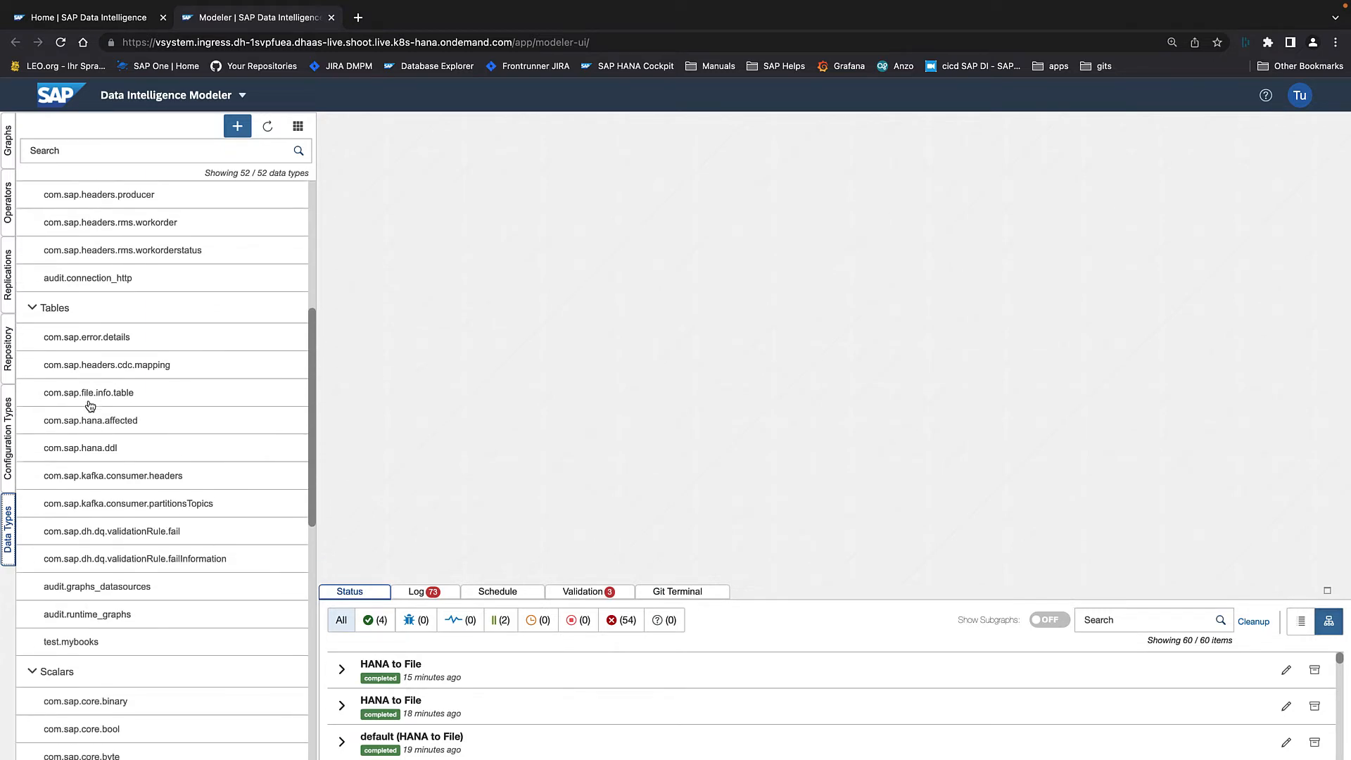
pyautogui.scroll(-3, 90, 405)
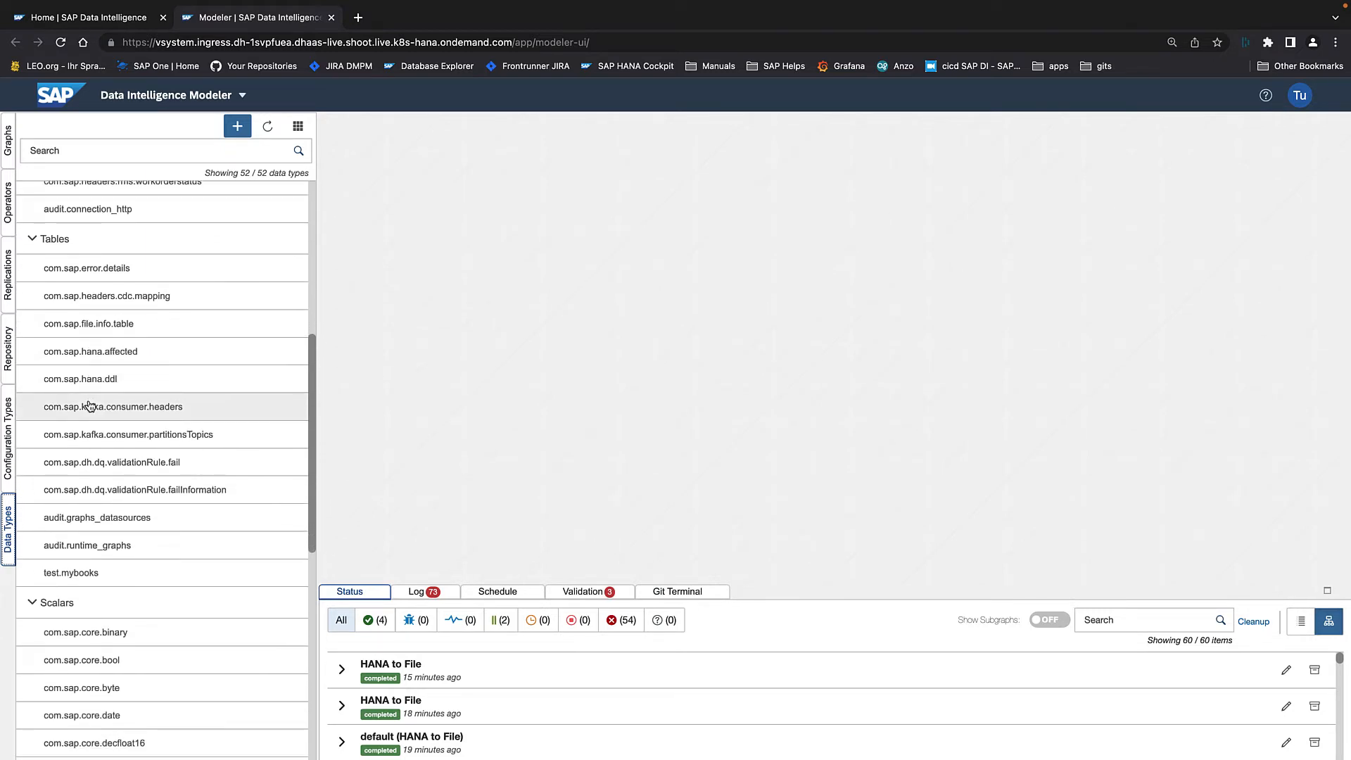
pyautogui.scroll(-10, 90, 405)
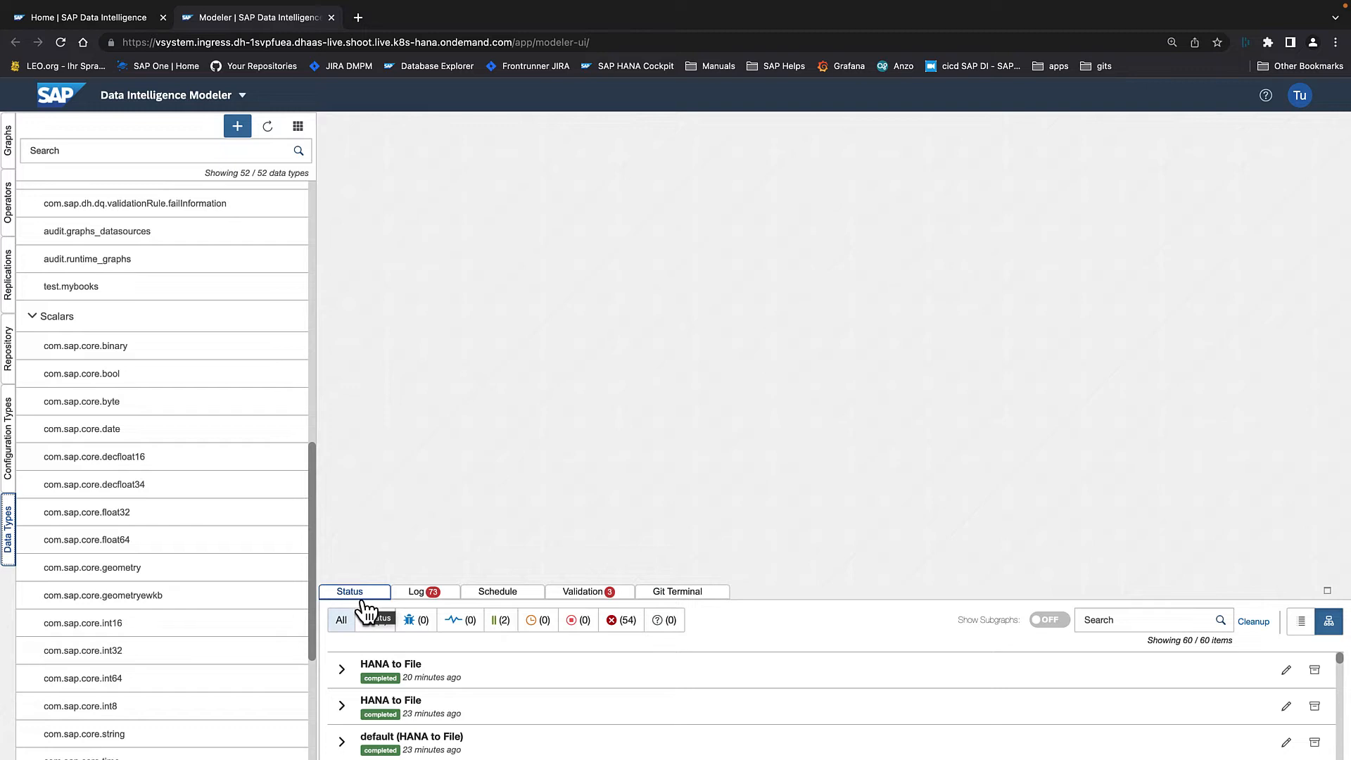
# View the latest HANA to File run's details, and look through the log, schedules, validation results and Git terminal.
pyautogui.click(373, 664)
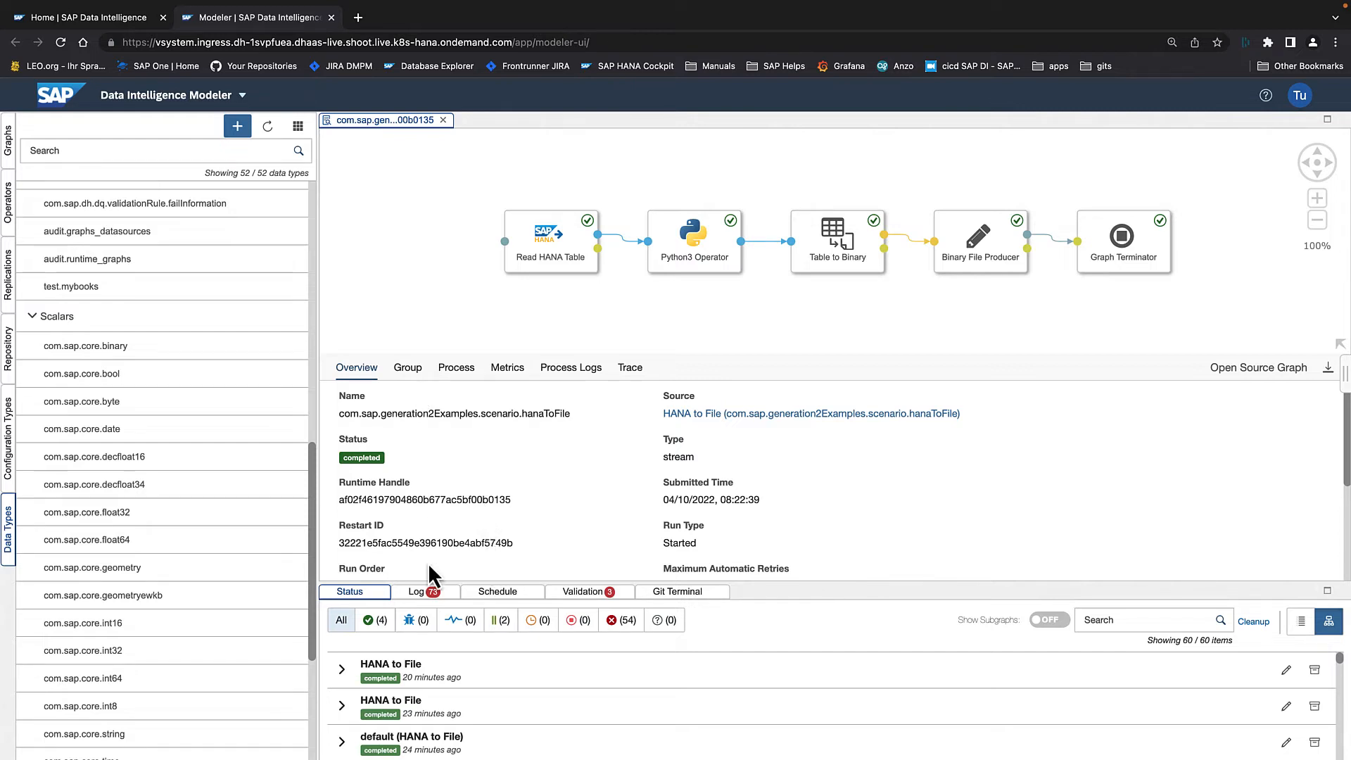
pyautogui.click(418, 593)
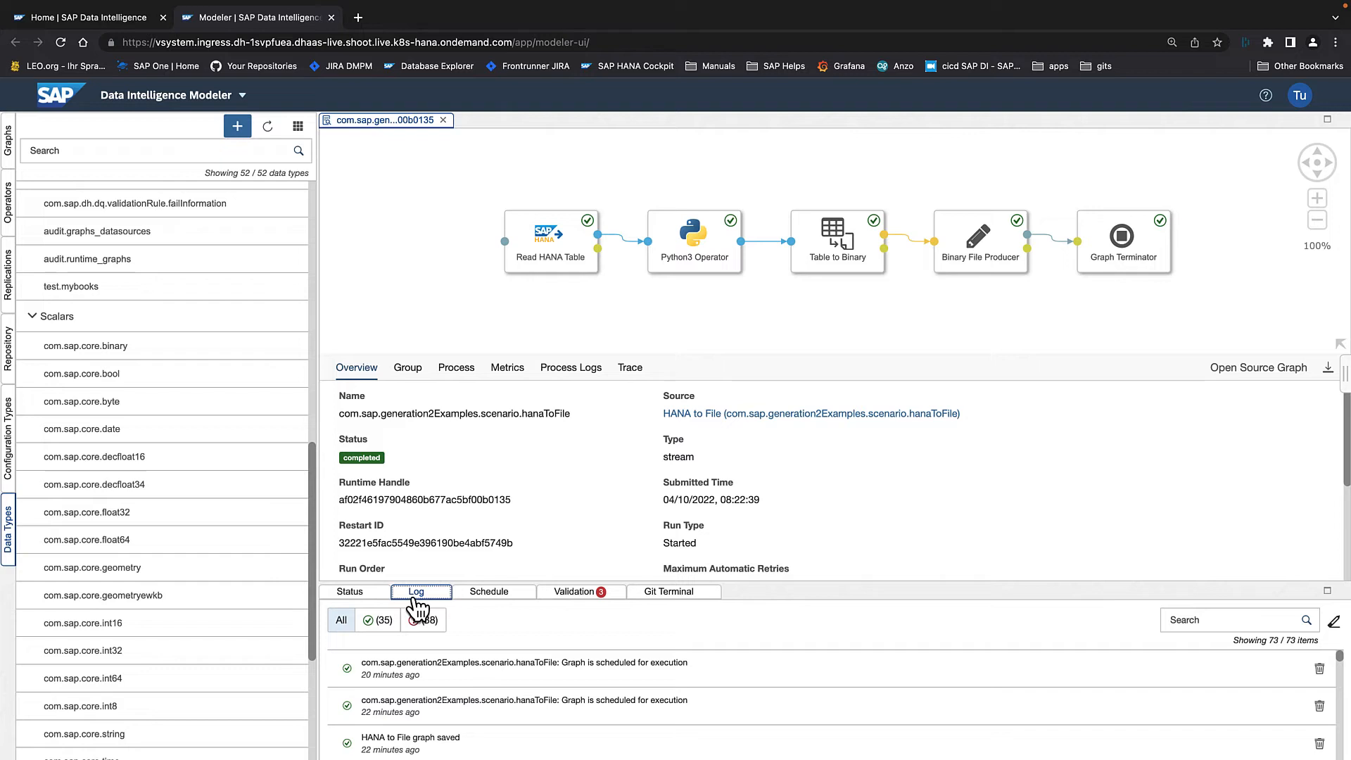
pyautogui.click(485, 593)
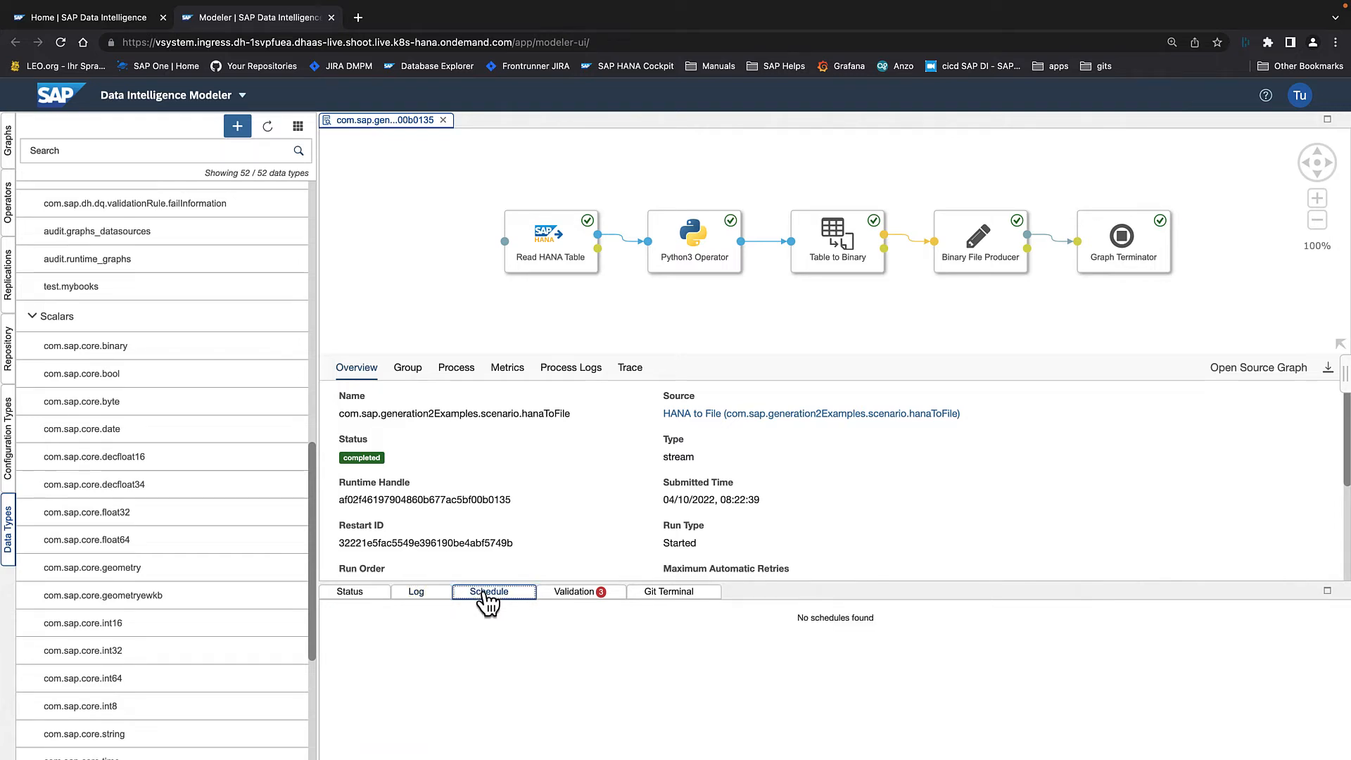
pyautogui.click(569, 593)
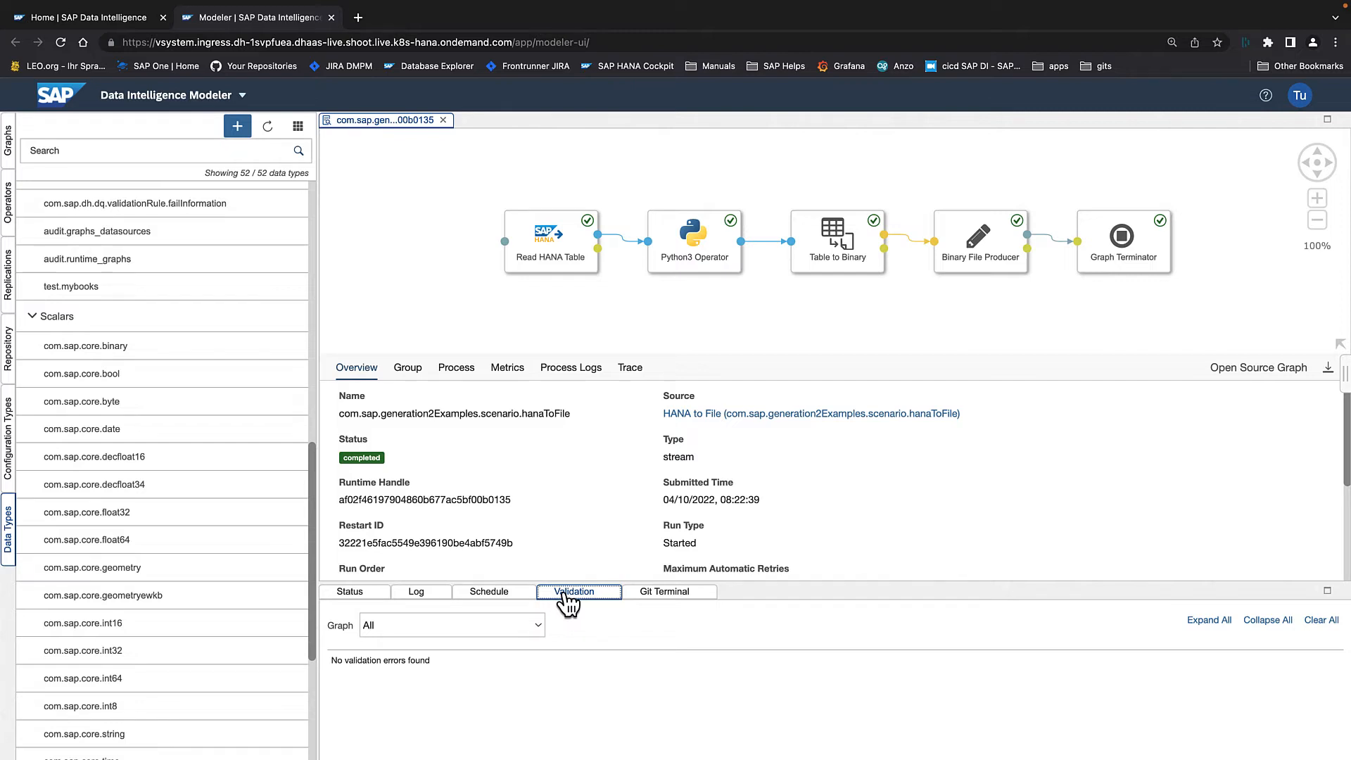
pyautogui.click(649, 596)
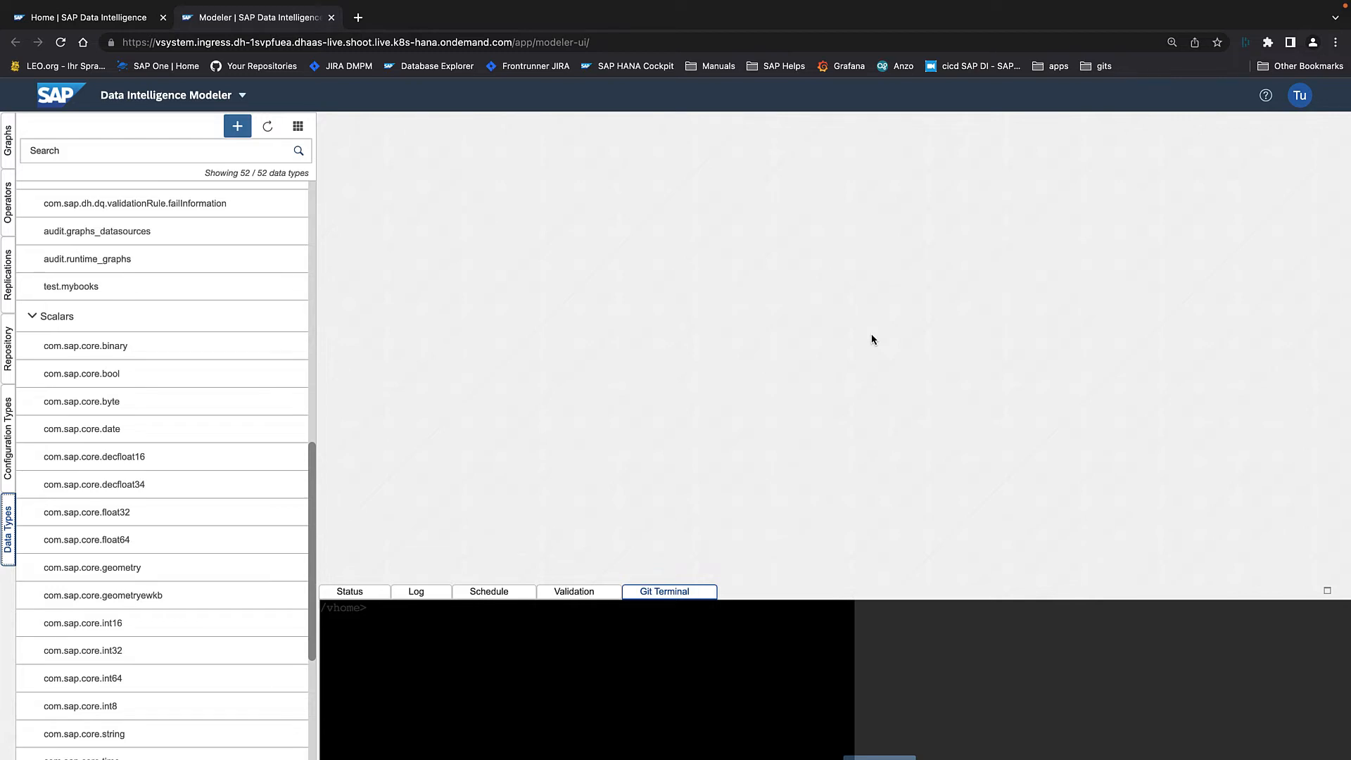
# Open the Generation 2 example graph HANA to File and show its configuration with the resource requests and limits.
pyautogui.click(10, 140)
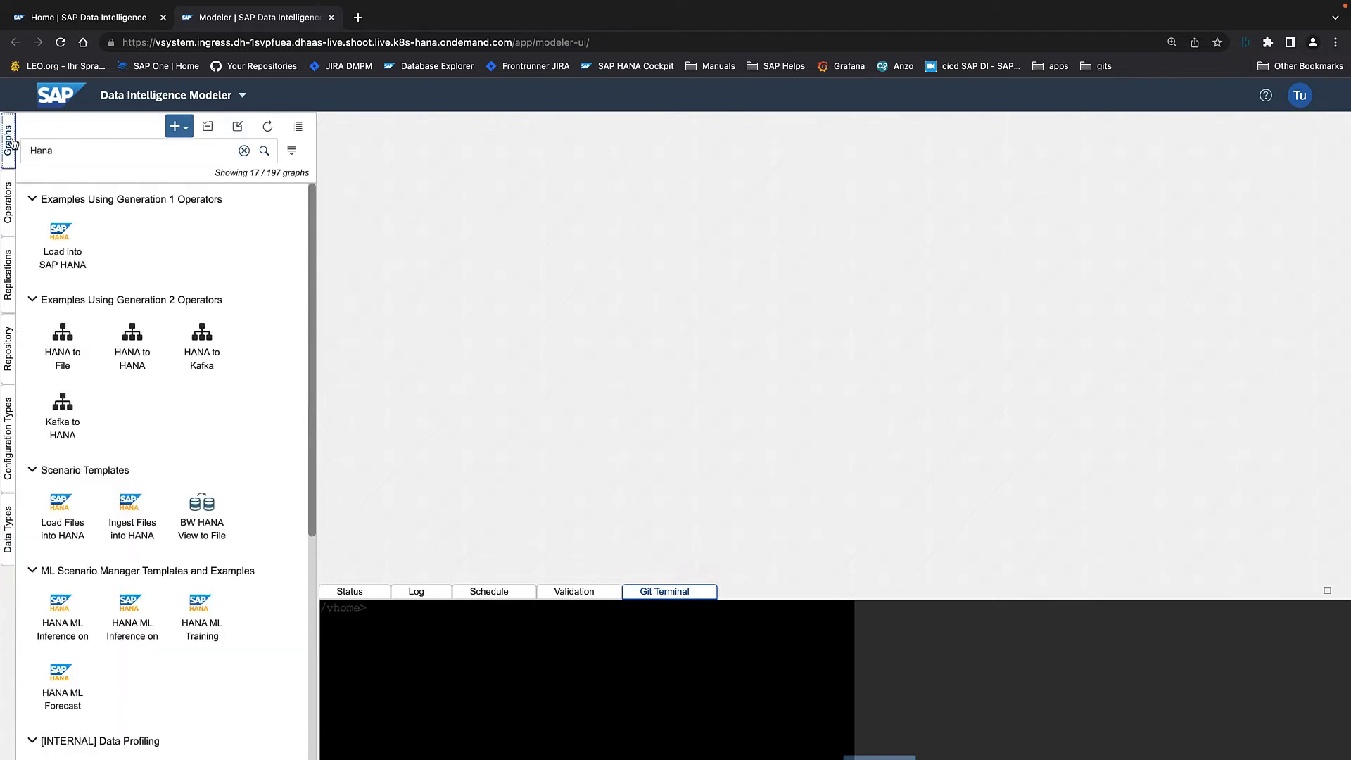
pyautogui.click(62, 343)
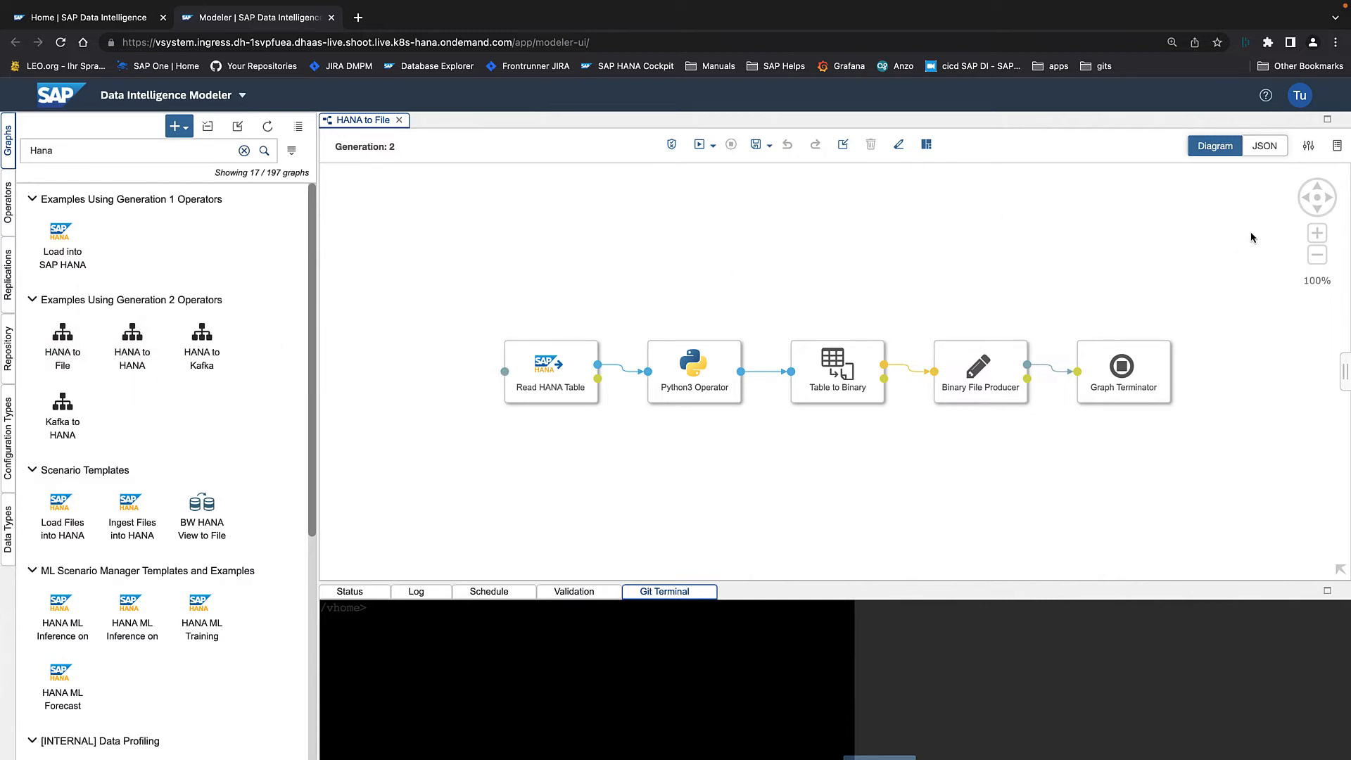
pyautogui.click(1307, 149)
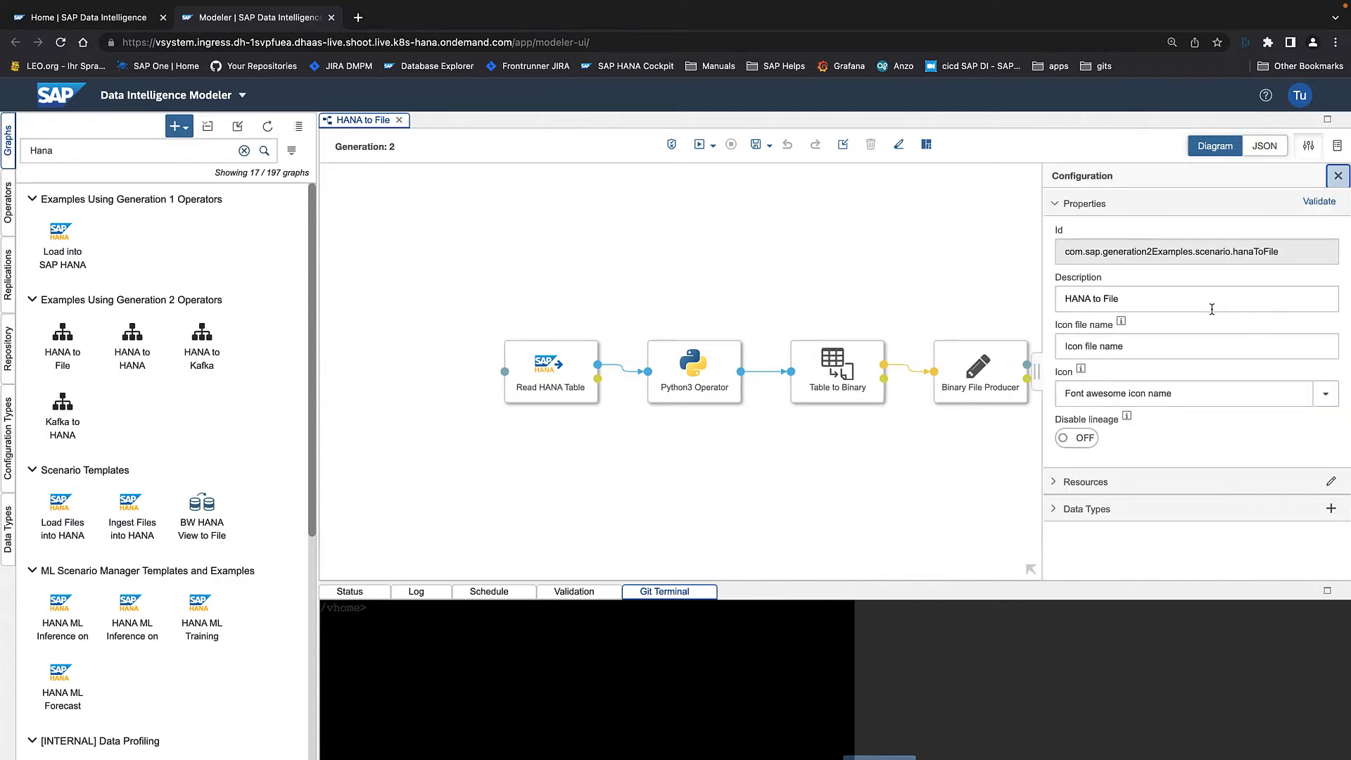
pyautogui.click(1053, 485)
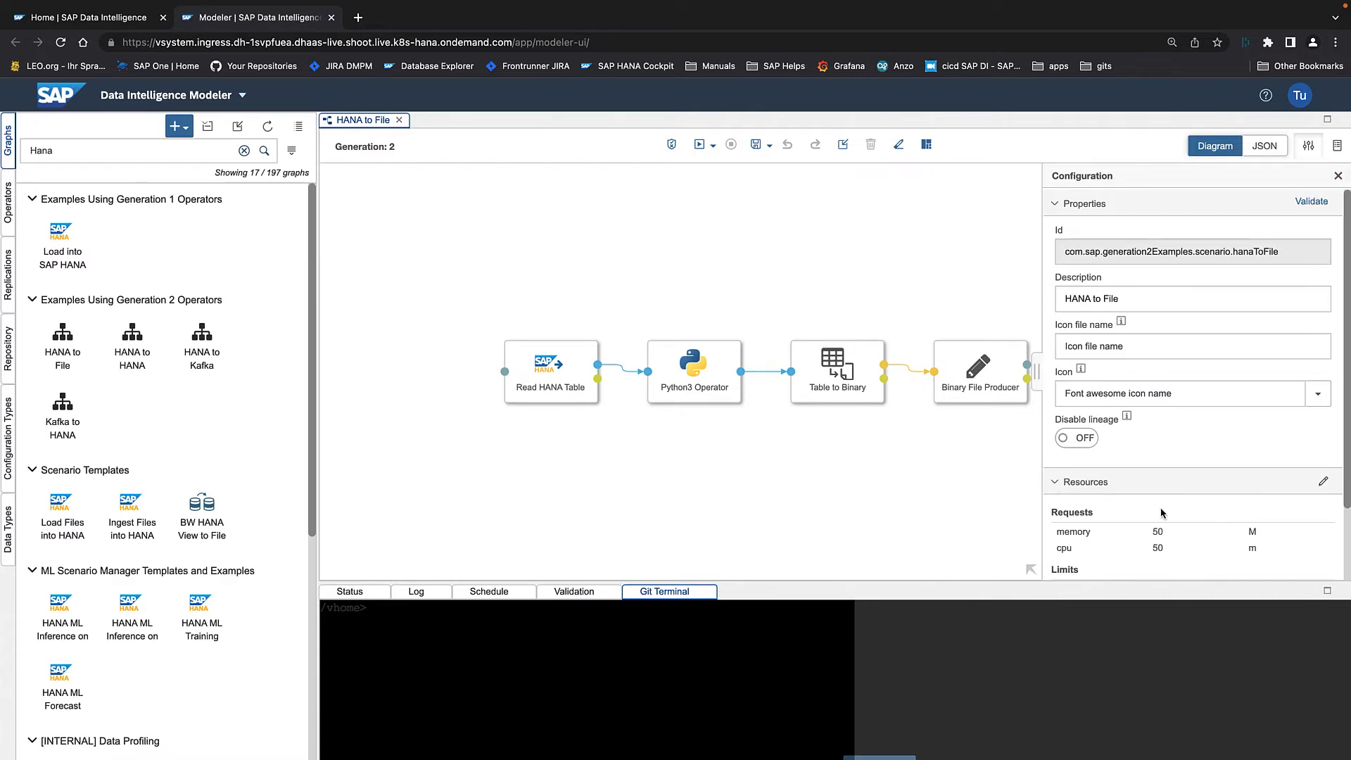
pyautogui.scroll(-2, 1162, 512)
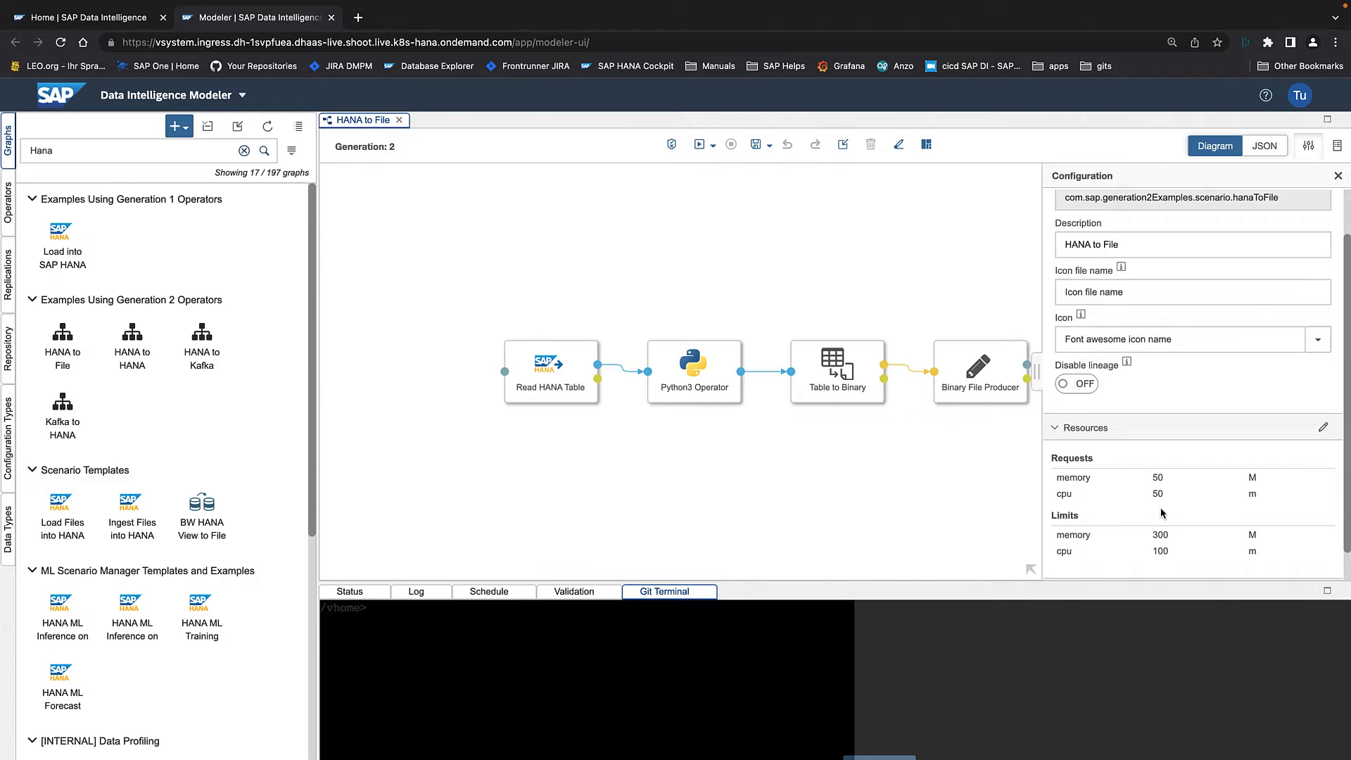
pyautogui.scroll(-1, 1191, 467)
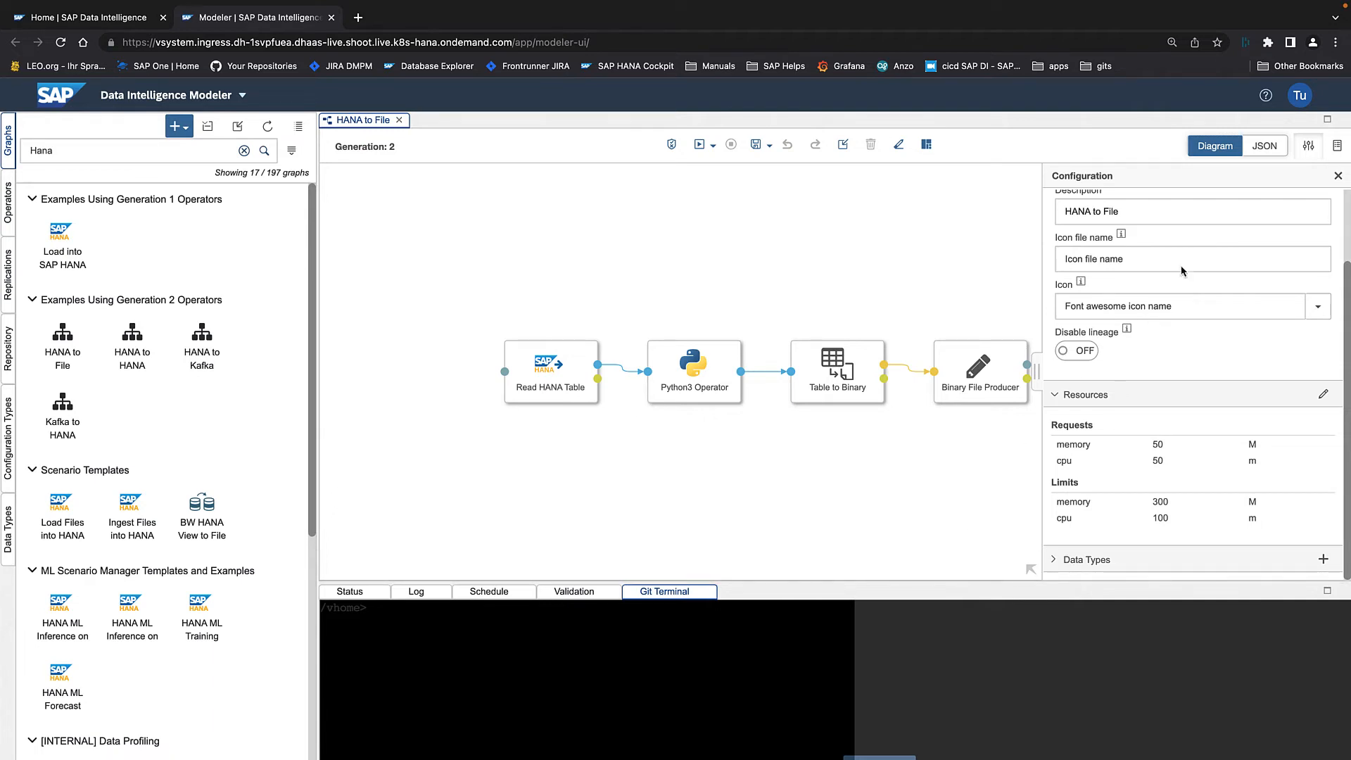
# Show the graph's JSON definition and examine its processes and their configuration.
pyautogui.click(1264, 147)
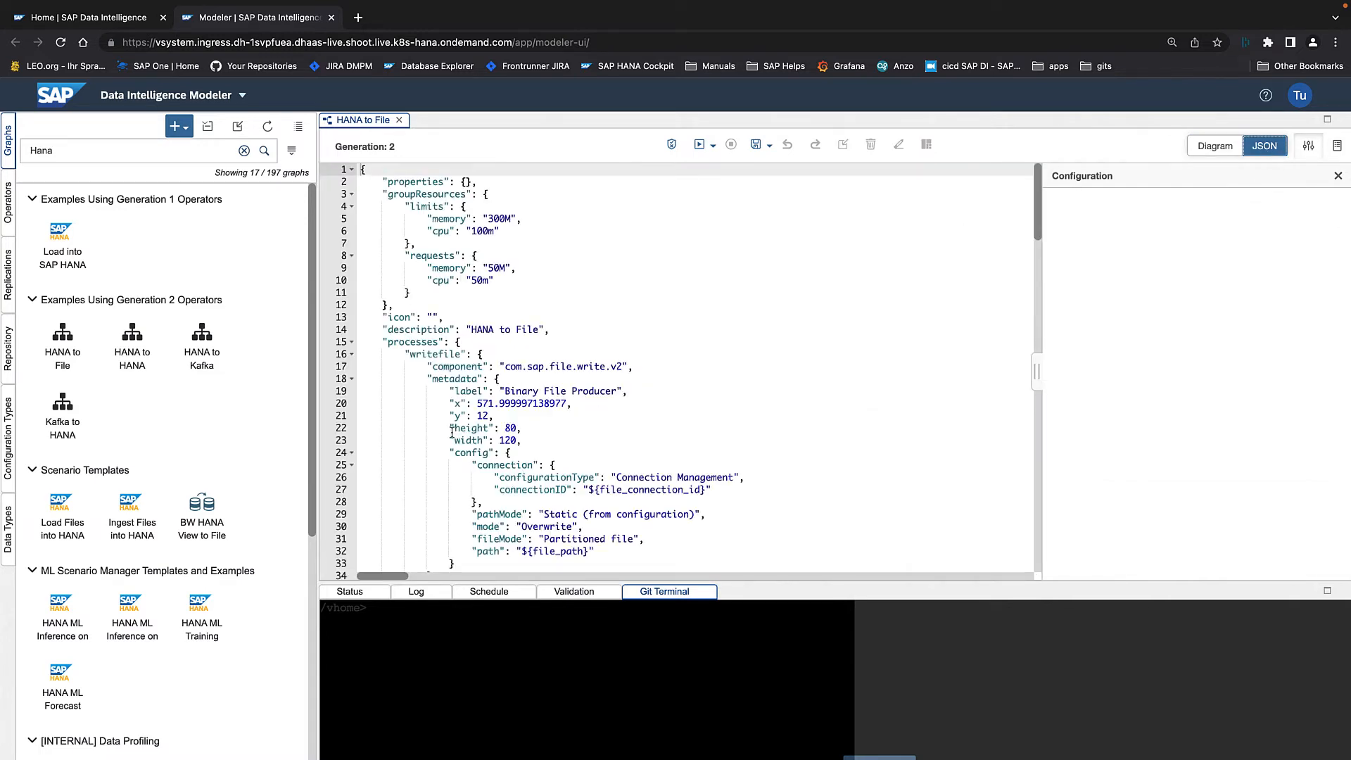
pyautogui.scroll(-6, 539, 363)
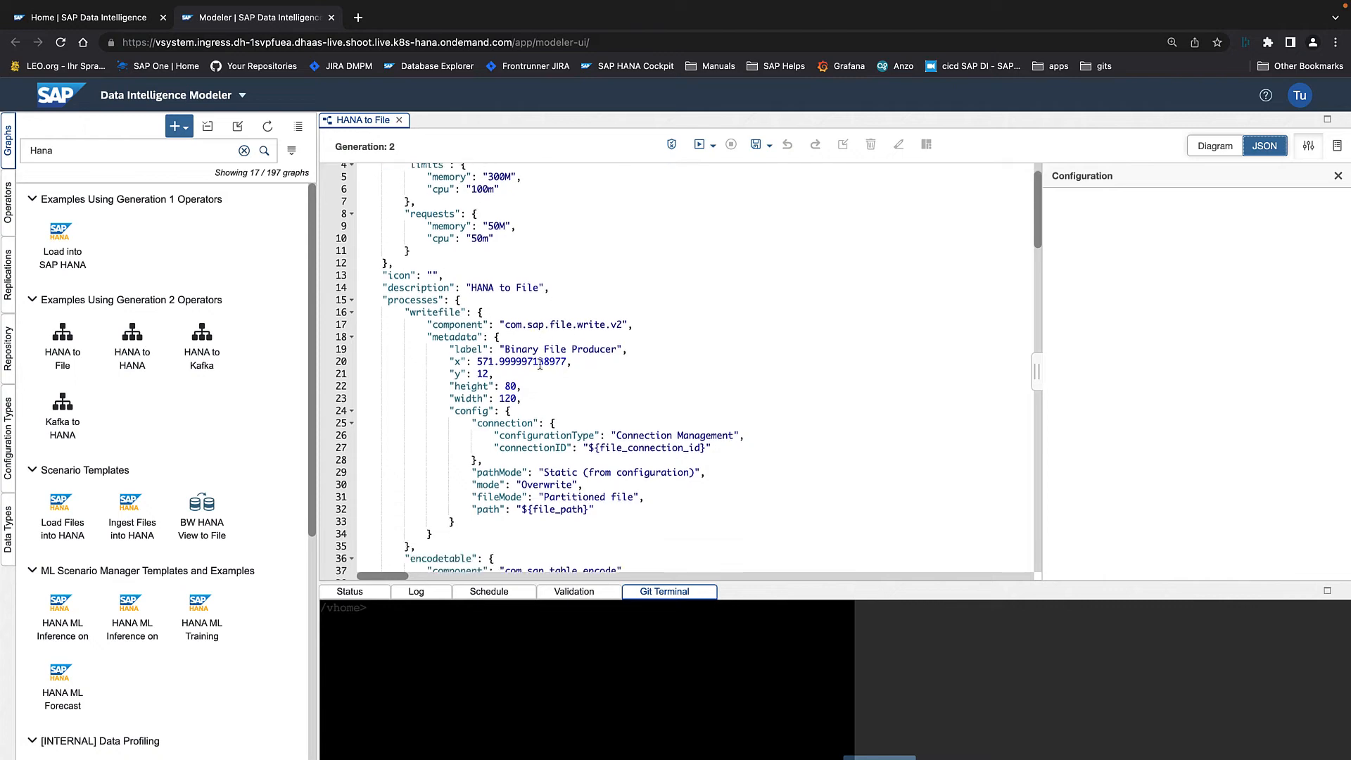
pyautogui.scroll(-7, 540, 364)
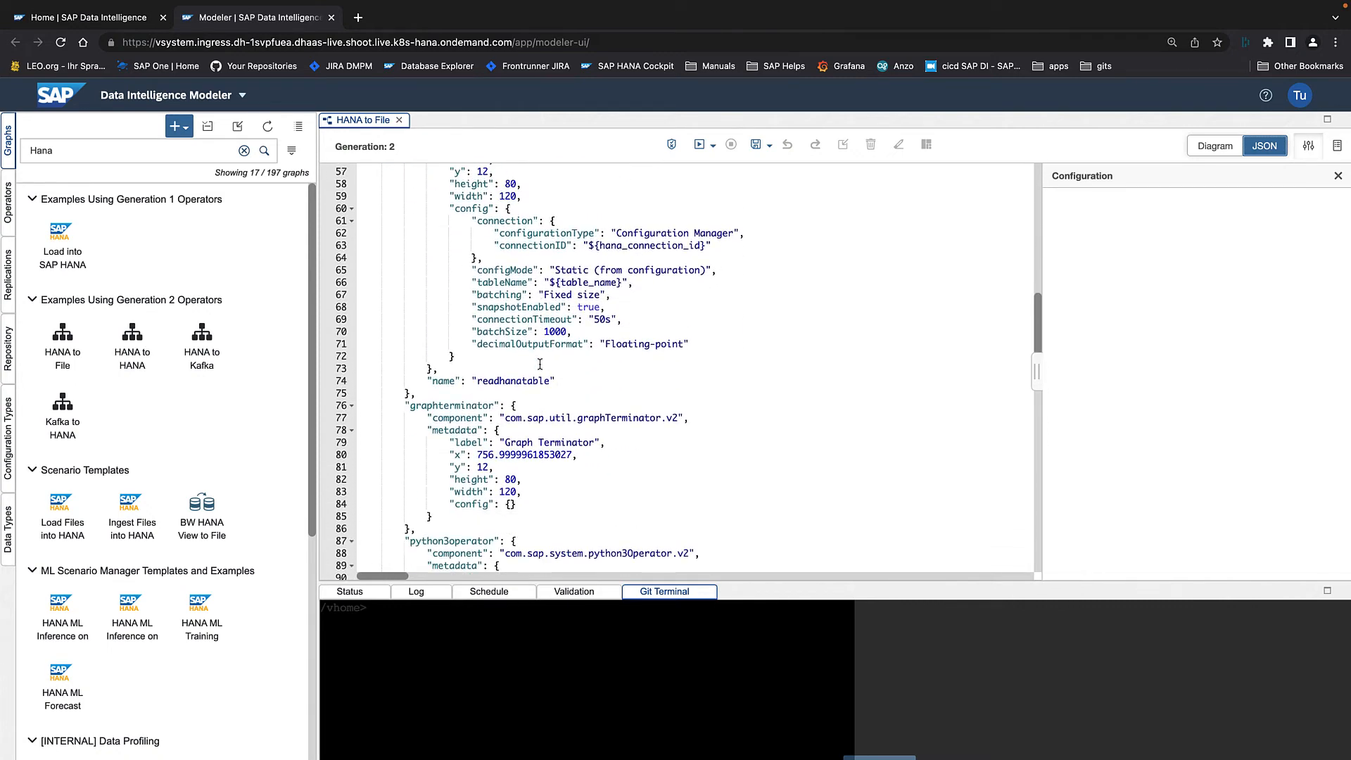
pyautogui.scroll(13, 540, 363)
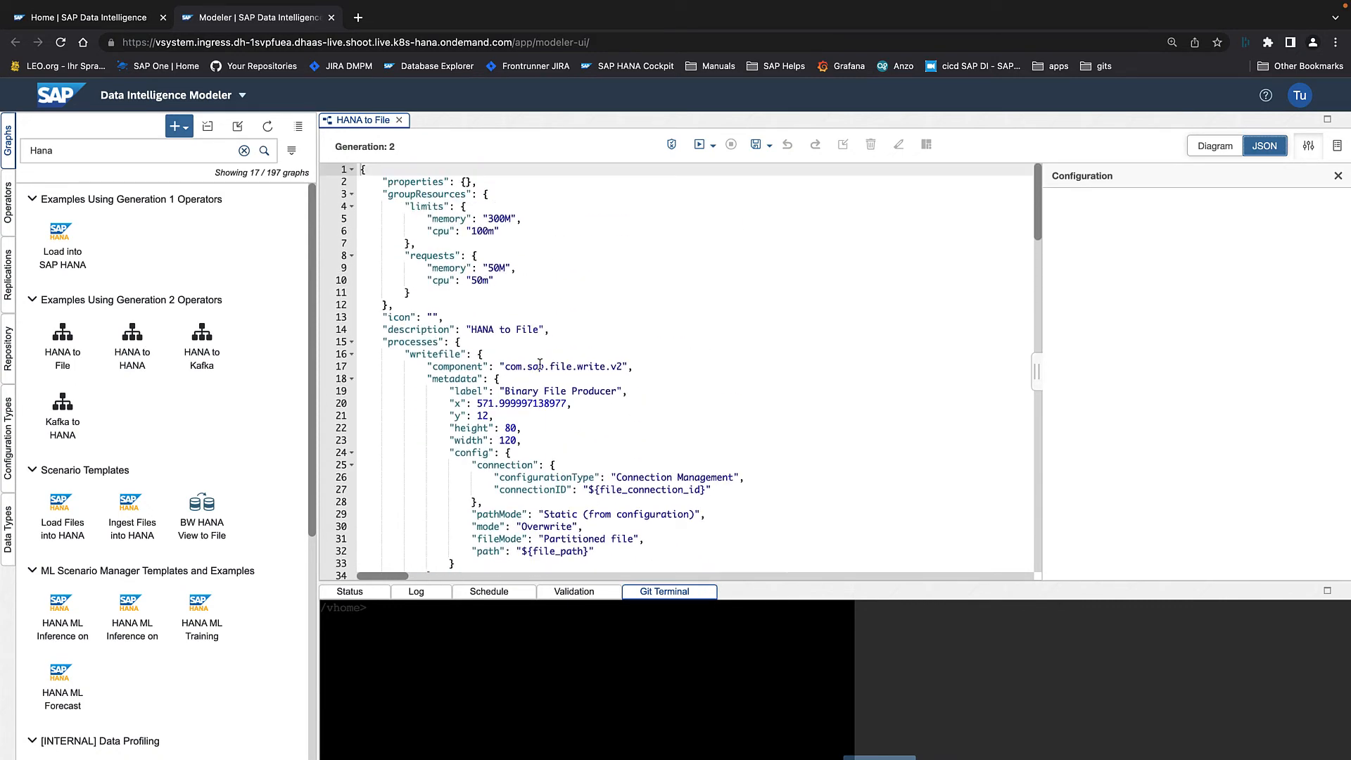
# Try adding an empty "iconsrc" entry below "icon" in the graph's JSON, and undo the addition.
pyautogui.click(487, 320)
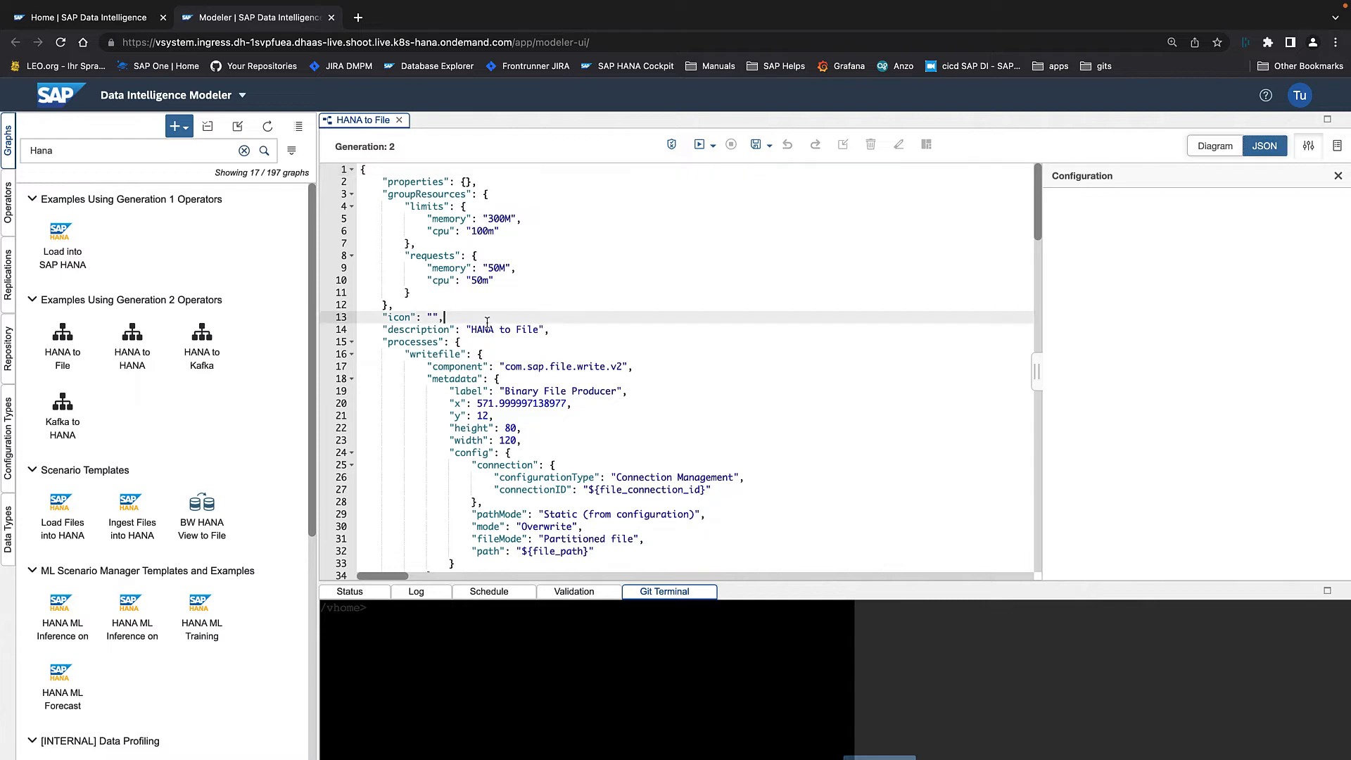
pyautogui.press('Return')
pyautogui.write('"iconsrc":""')
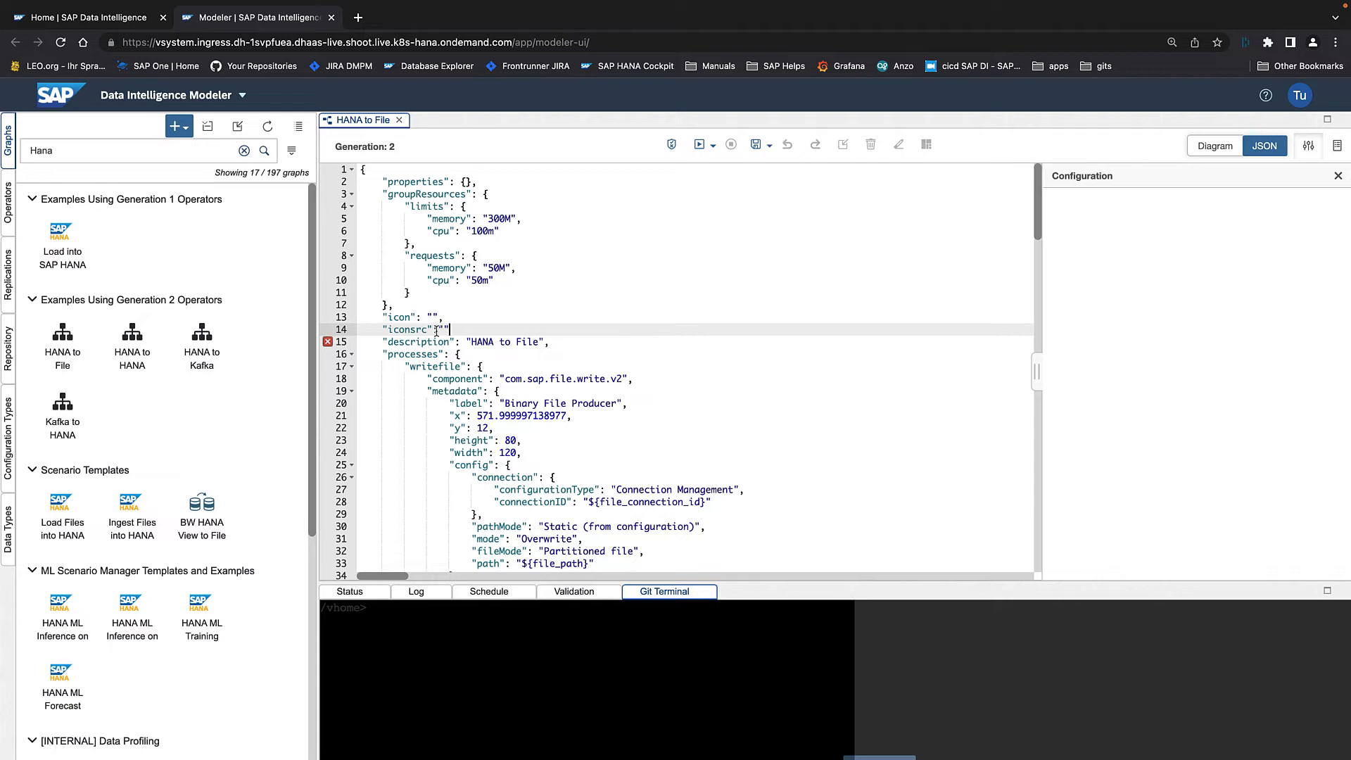
pyautogui.press('super+z')
pyautogui.press('super+z')
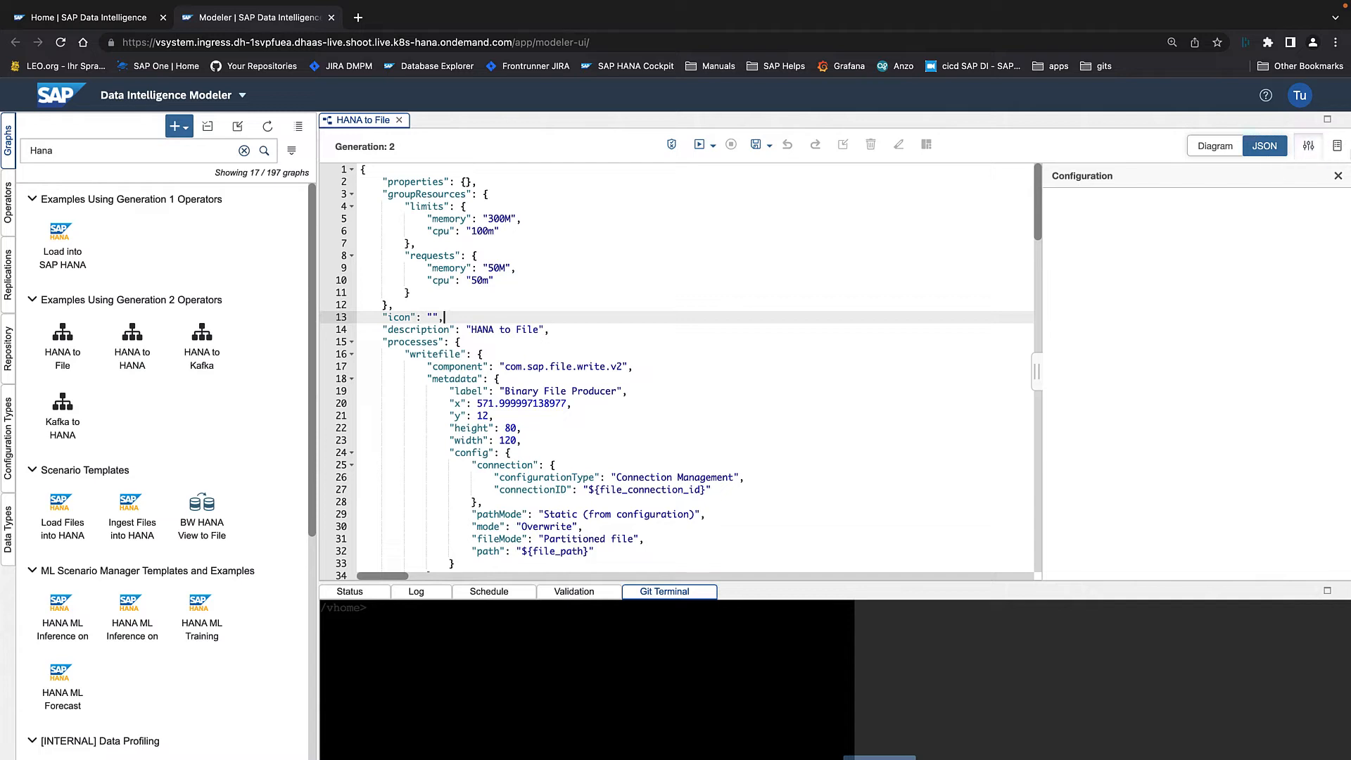
# Show the HANA to File documentation, return to the diagram view, and view the Read HANA Table operator's documentation.
pyautogui.click(1336, 146)
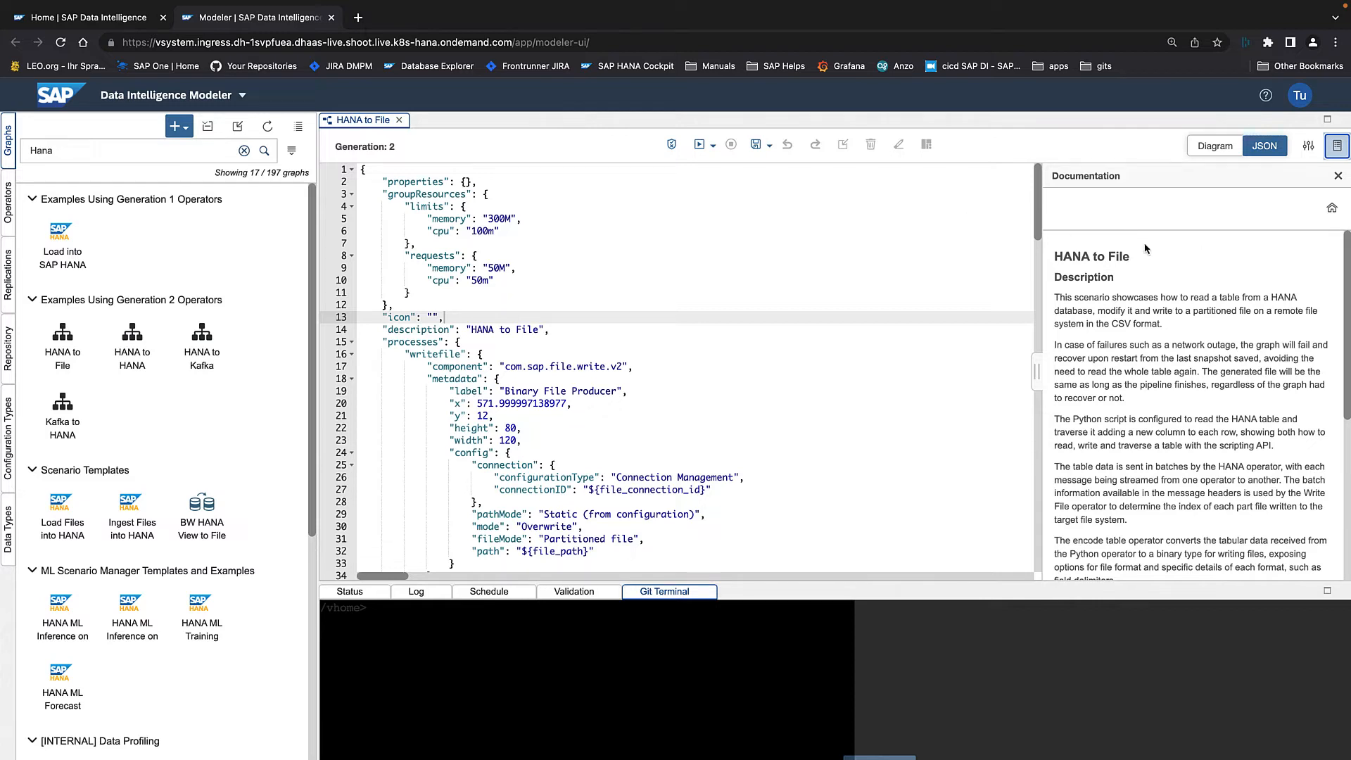
pyautogui.click(1228, 149)
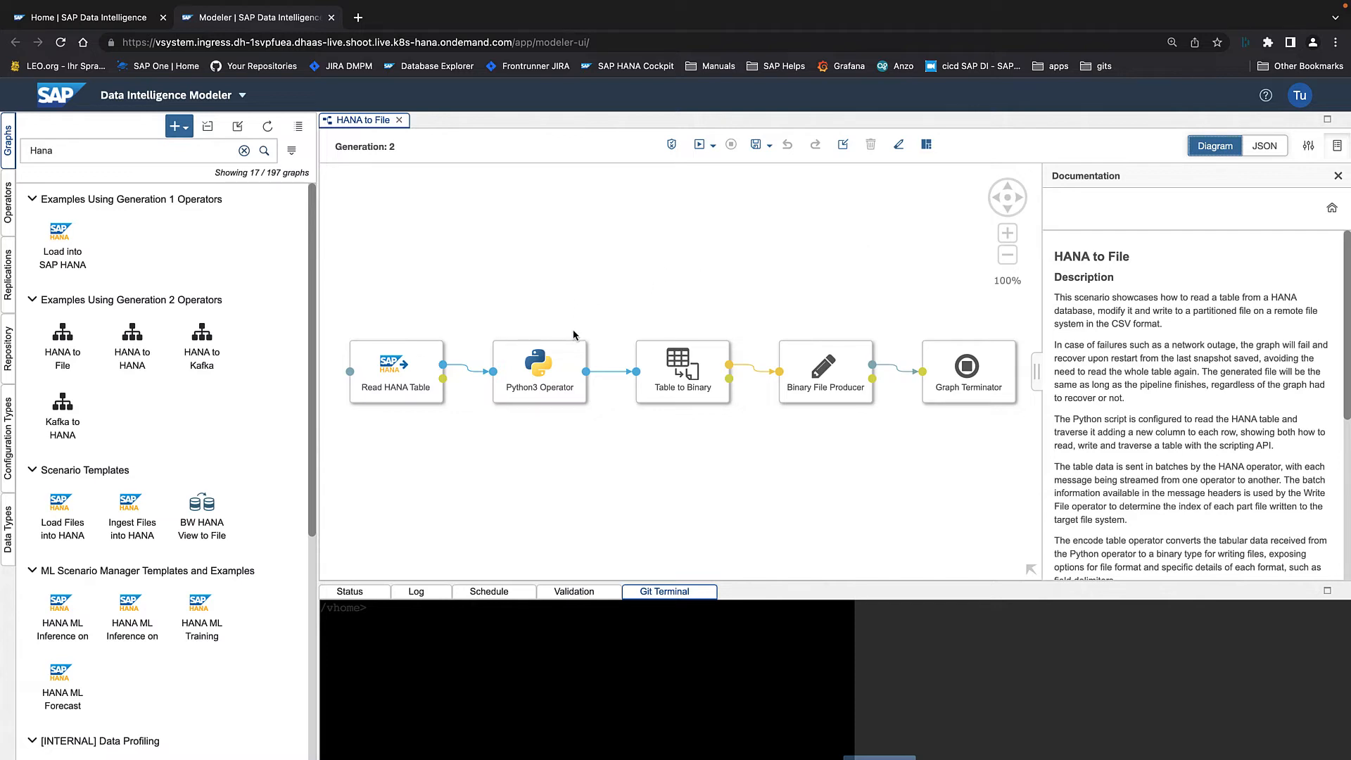
pyautogui.click(431, 361)
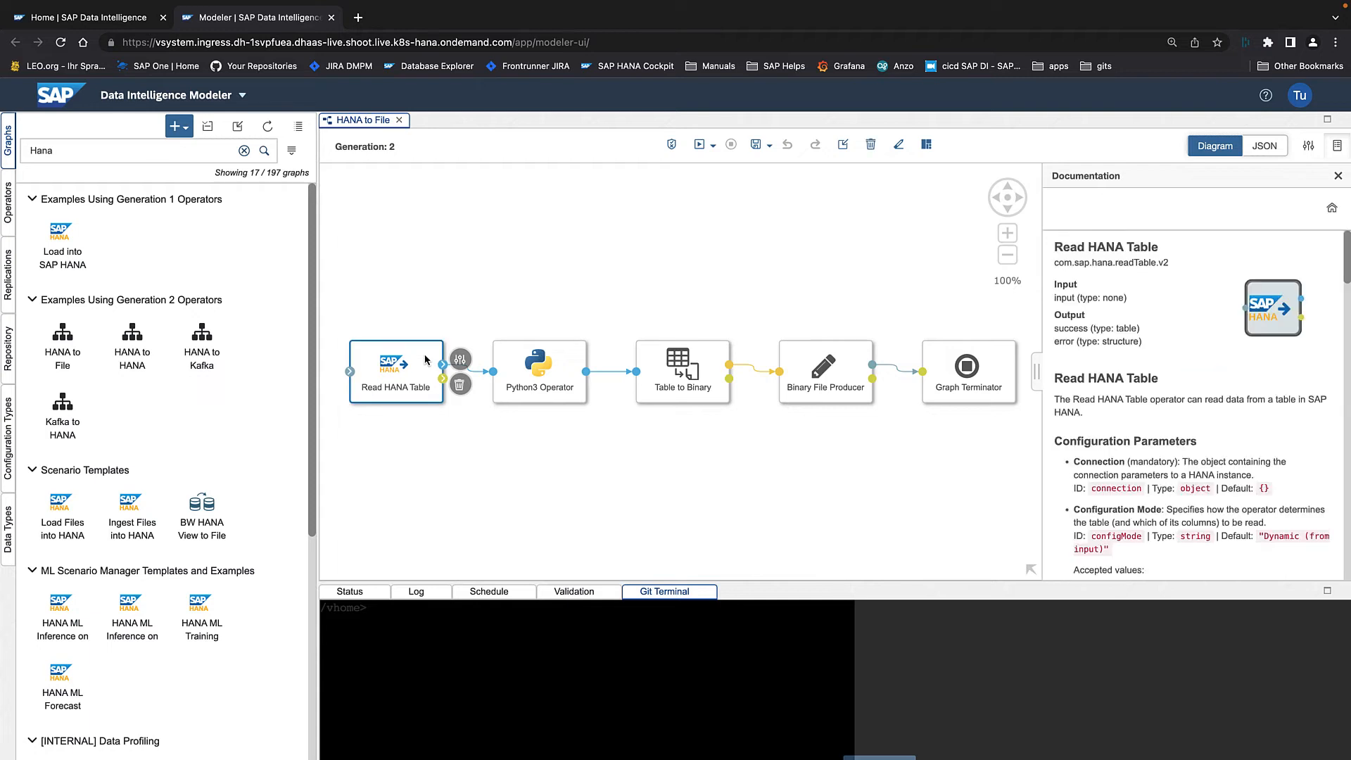
# Open the Read HANA Table operator's configuration and examine its connection, table name and read properties.
pyautogui.click(459, 359)
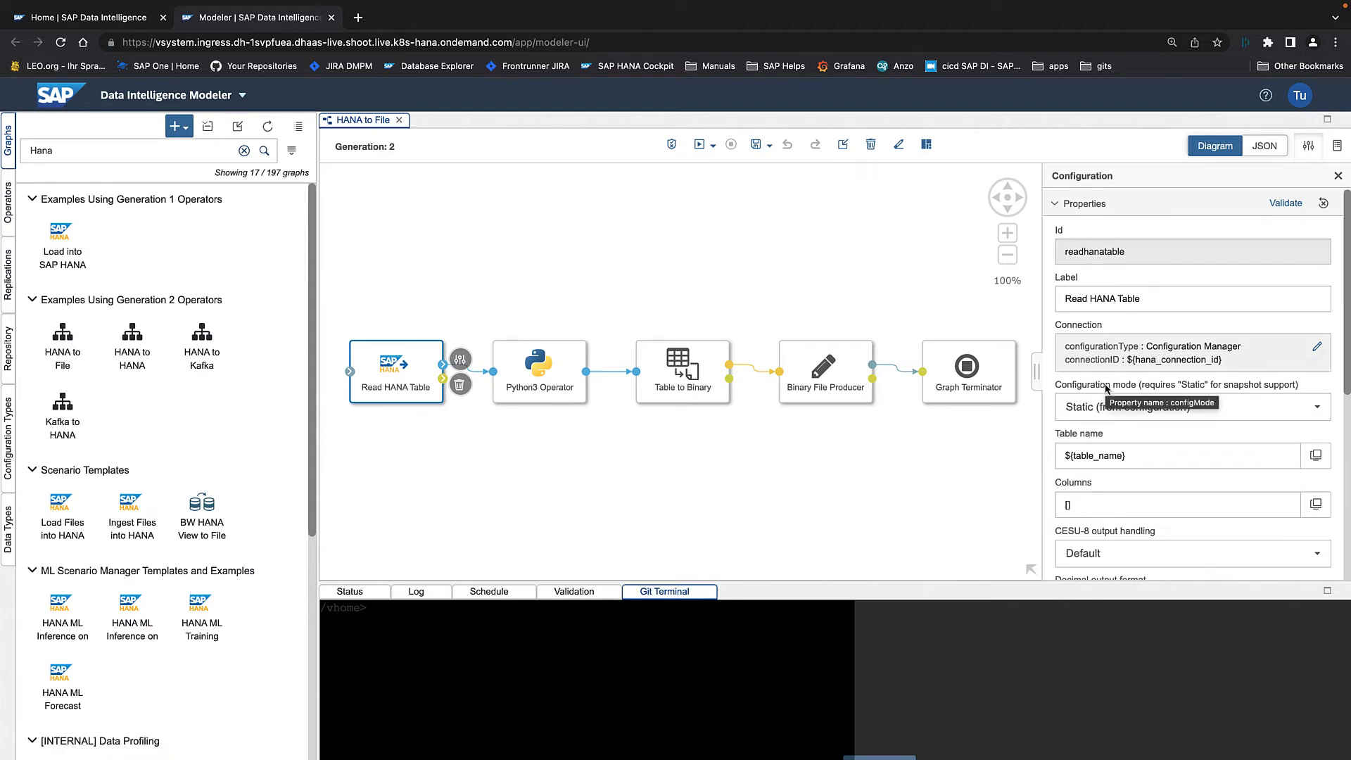
pyautogui.scroll(-3, 1105, 389)
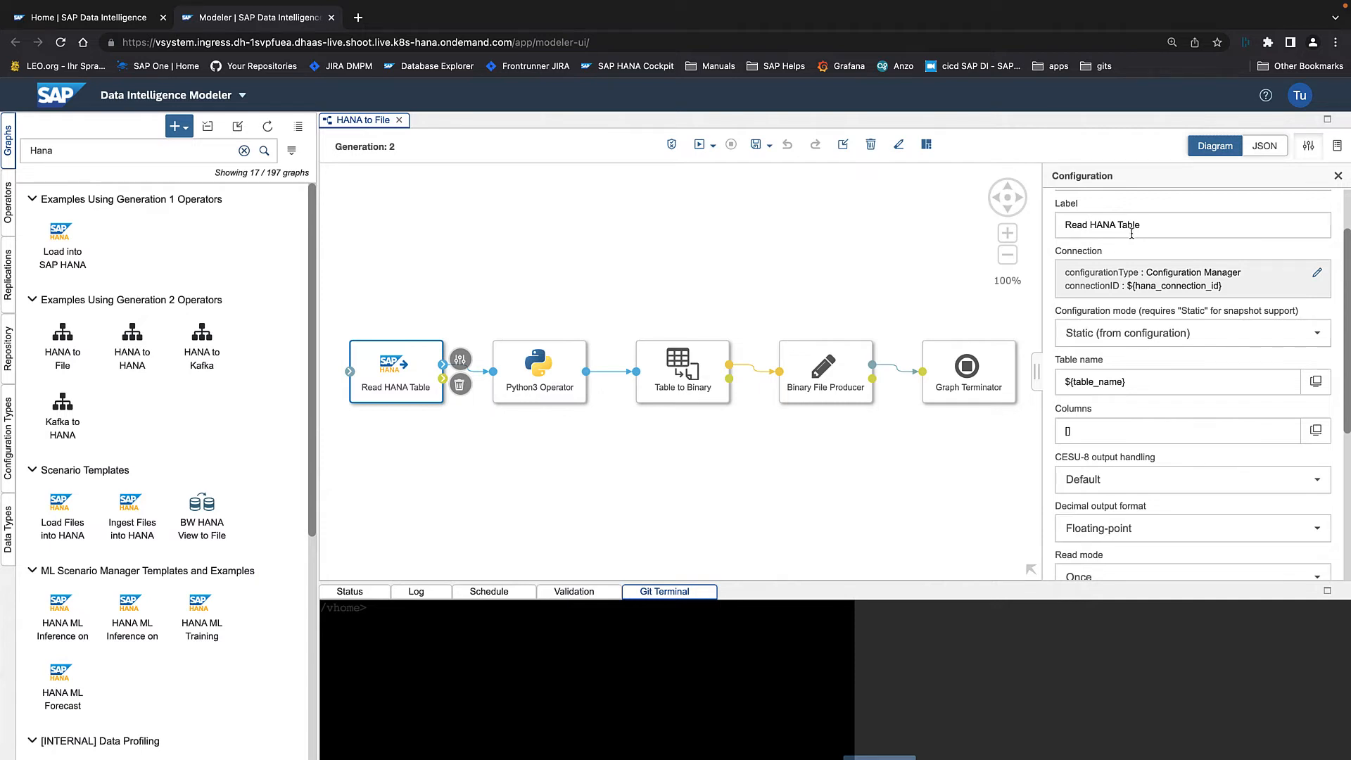
pyautogui.scroll(-2, 1131, 234)
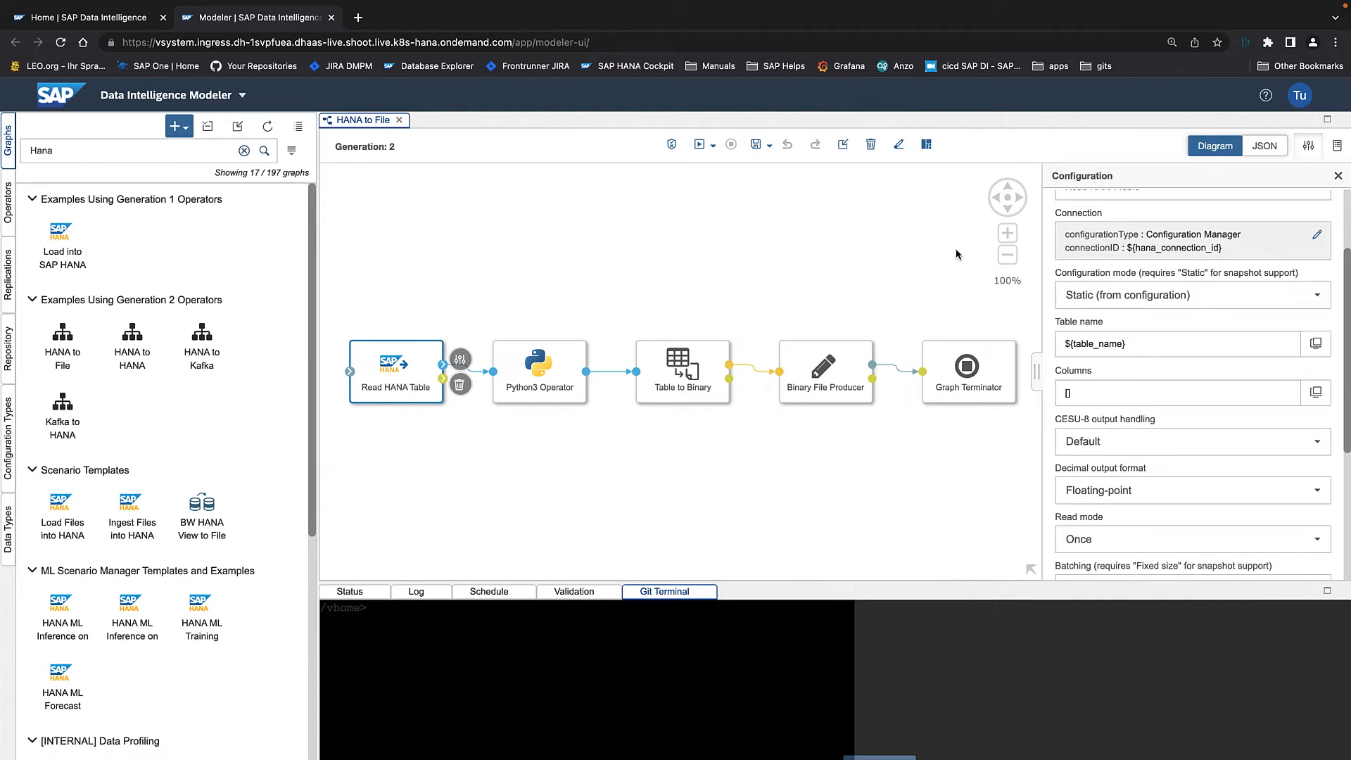
# Set up a run of the HANA to File graph with file_connection_id S3_Catalog and file_path /tmp/mybooks.
pyautogui.click(695, 143)
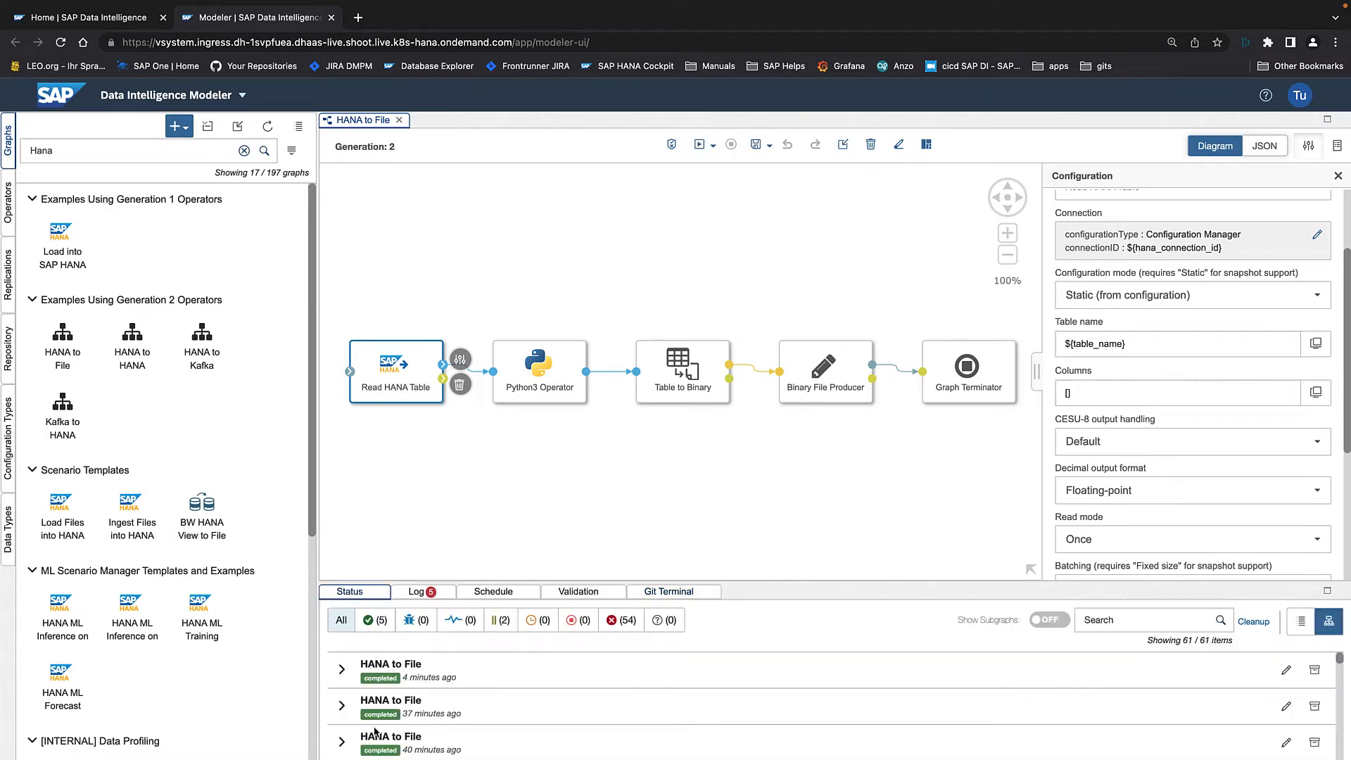
pyautogui.click(698, 147)
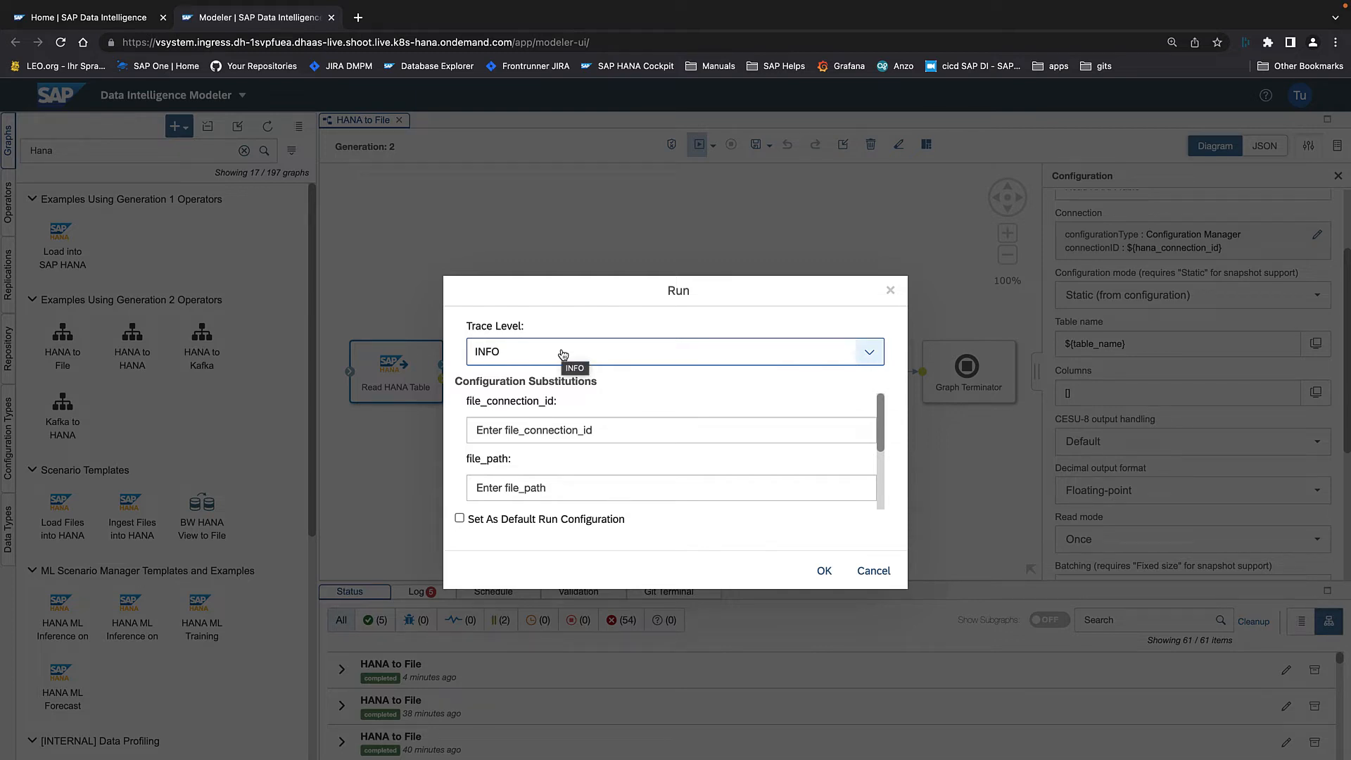
pyautogui.click(542, 434)
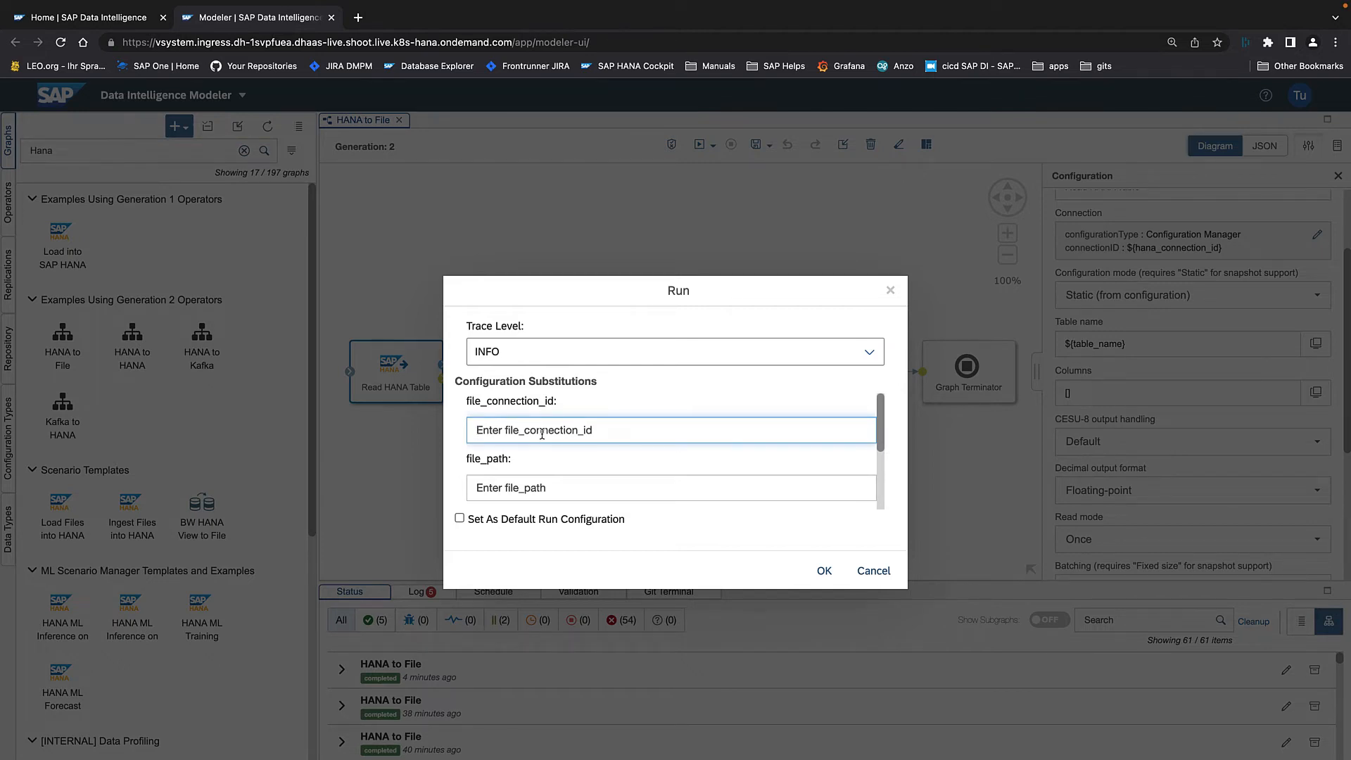
pyautogui.write('S3_Catalog')
pyautogui.press('Tab')
pyautogui.write('/')
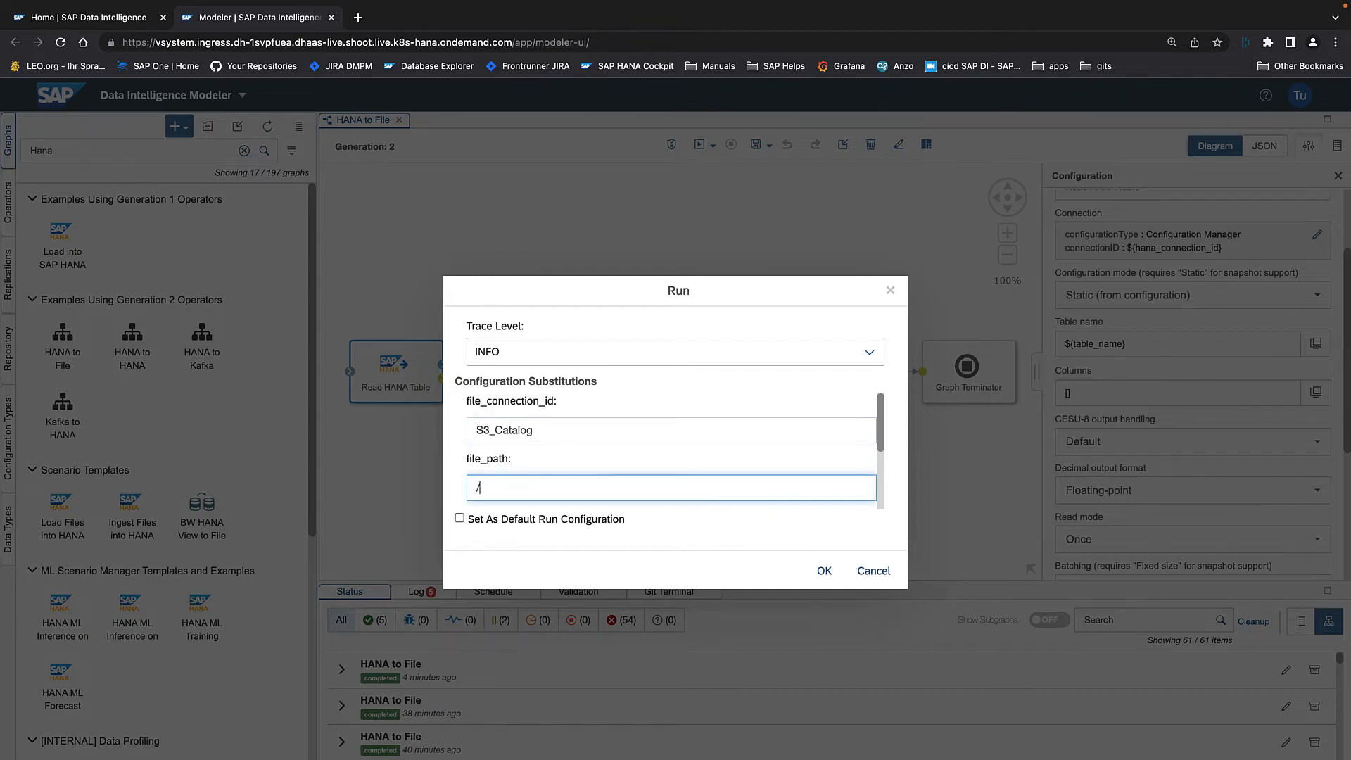
pyautogui.write('tmp/mybooks')
# Set the run's hana_connection_id to HANA_DEMO and its table_name to MYBOOKS.
pyautogui.scroll(-1, 561, 446)
pyautogui.scroll(-1, 560, 451)
pyautogui.click(561, 449)
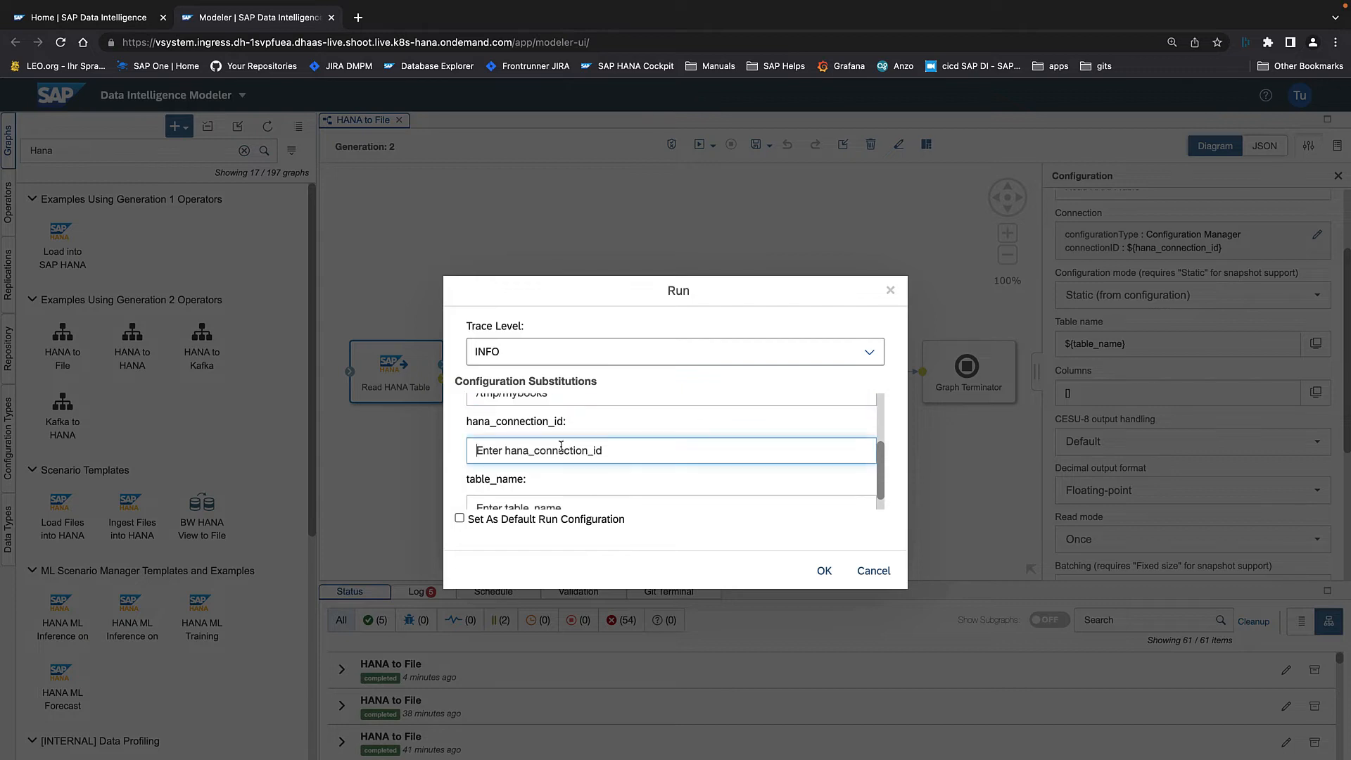
pyautogui.write('HANA_DEMO')
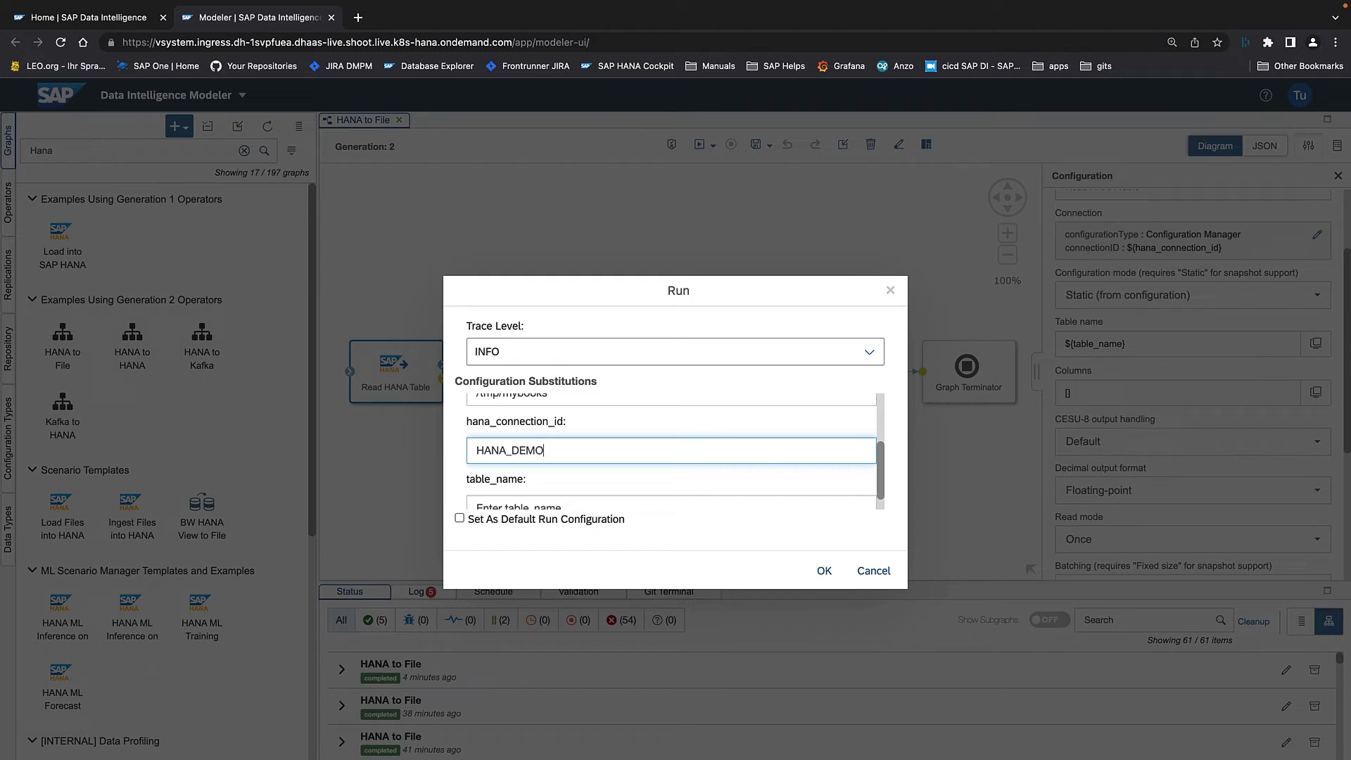
pyautogui.scroll(-1, 560, 451)
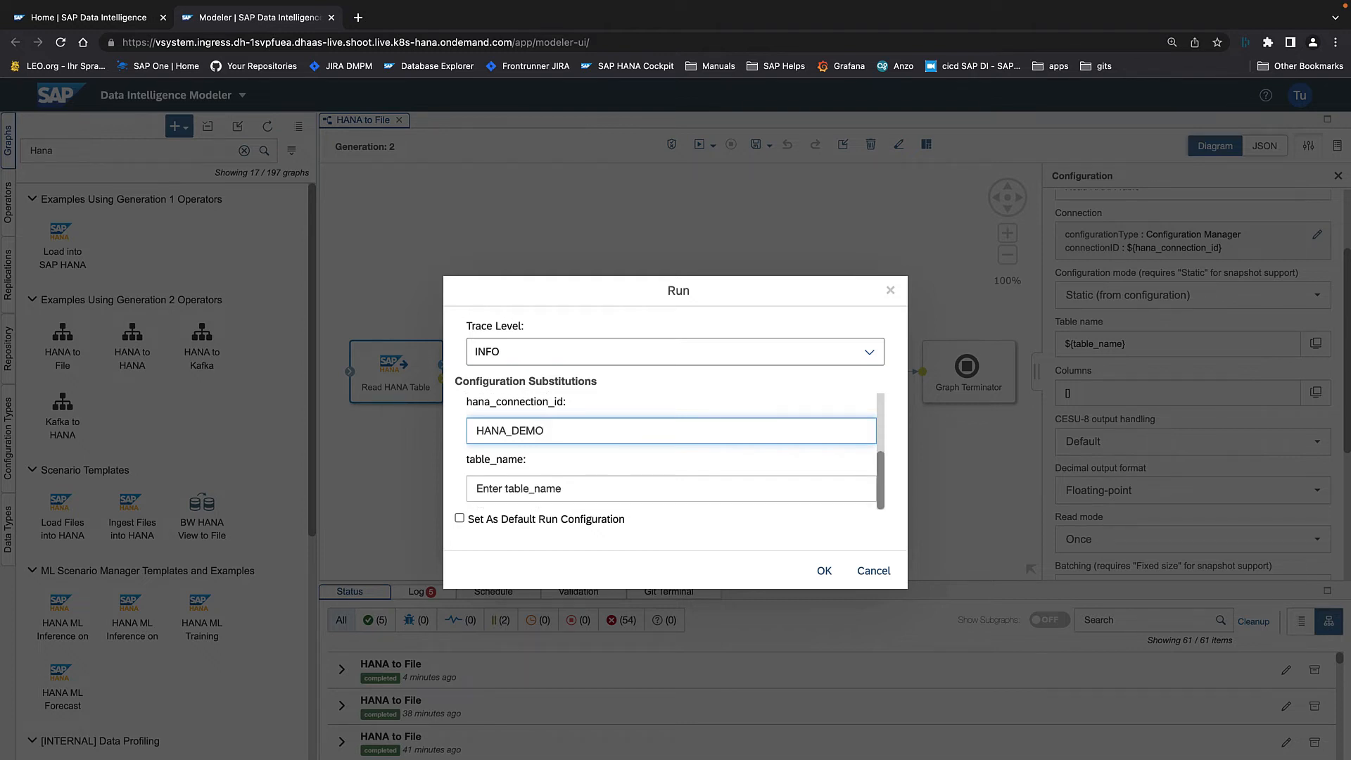
pyautogui.click(538, 488)
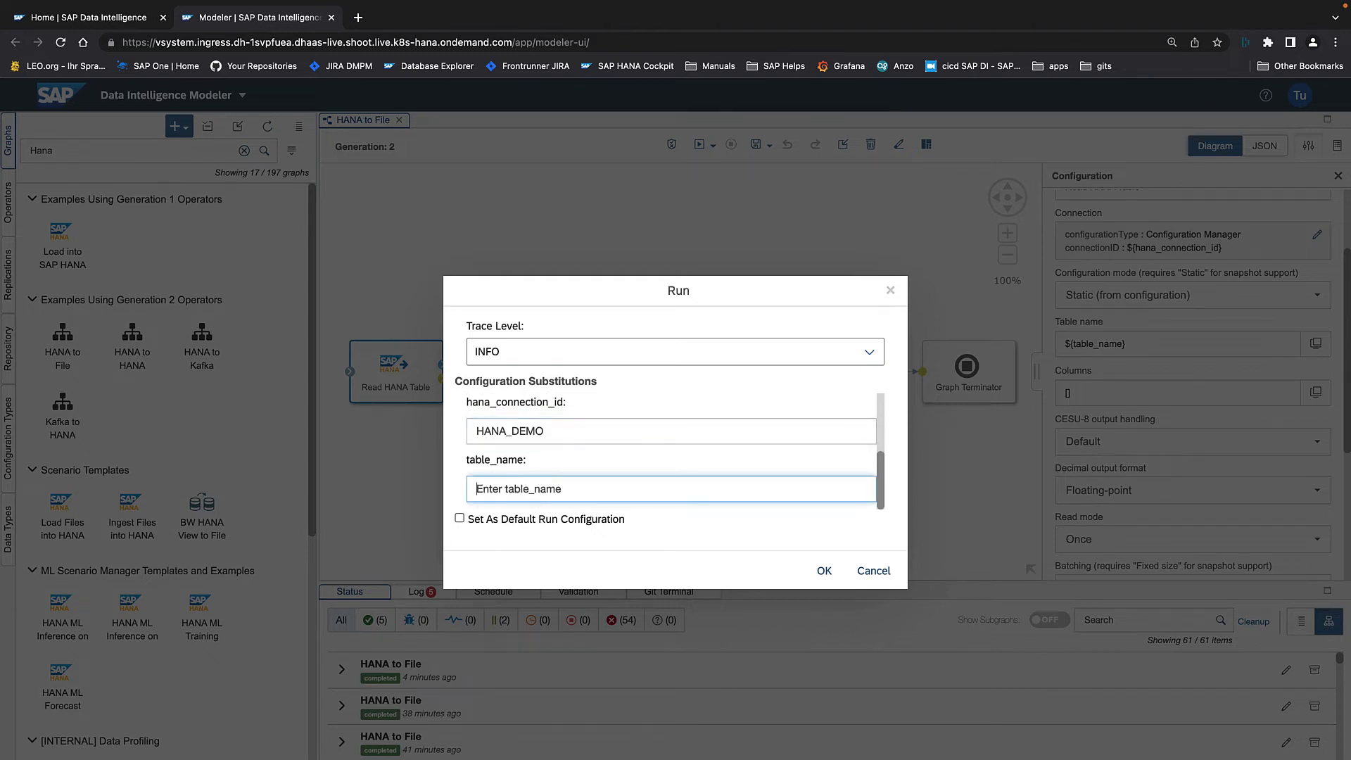
pyautogui.write('MYBOOKS')
# Make these settings the default run configuration, review the substitution values, and start the HANA to File run.
pyautogui.click(459, 518)
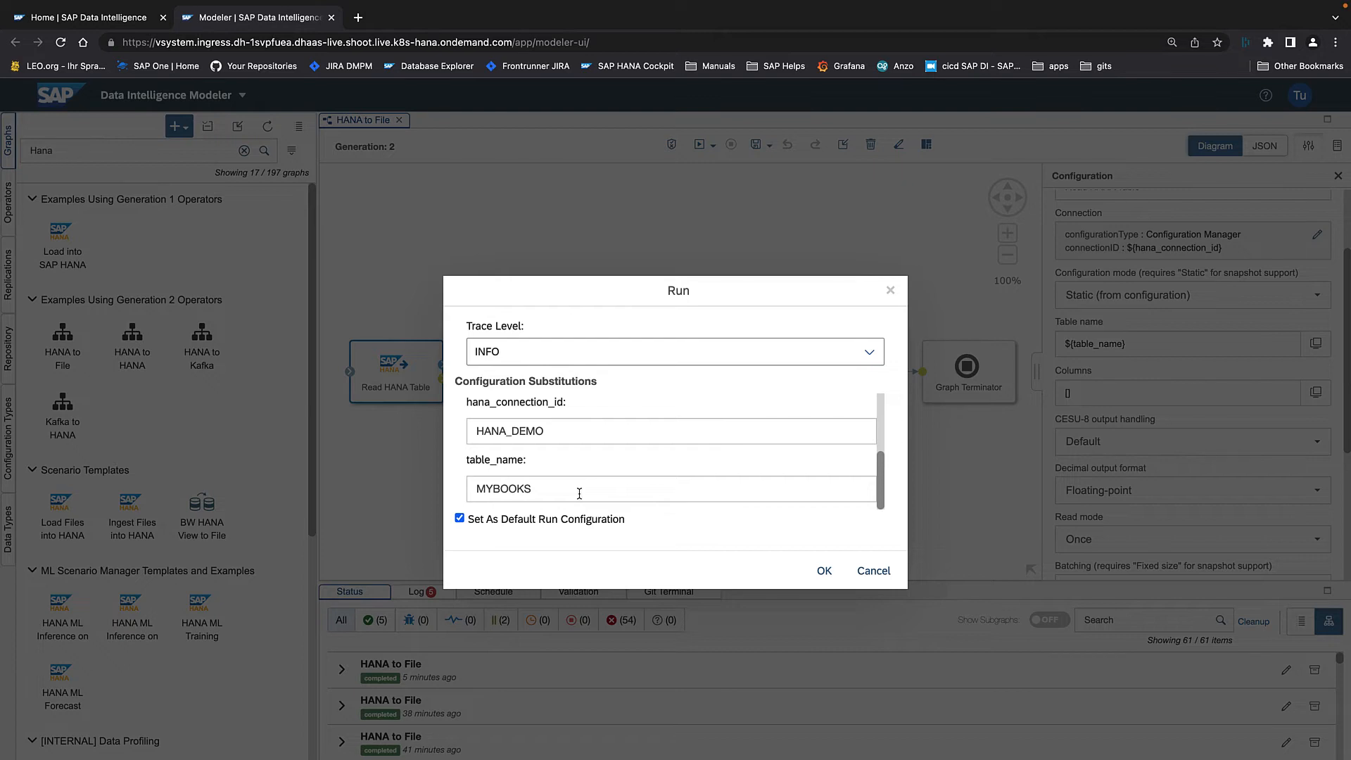
pyautogui.scroll(3, 579, 493)
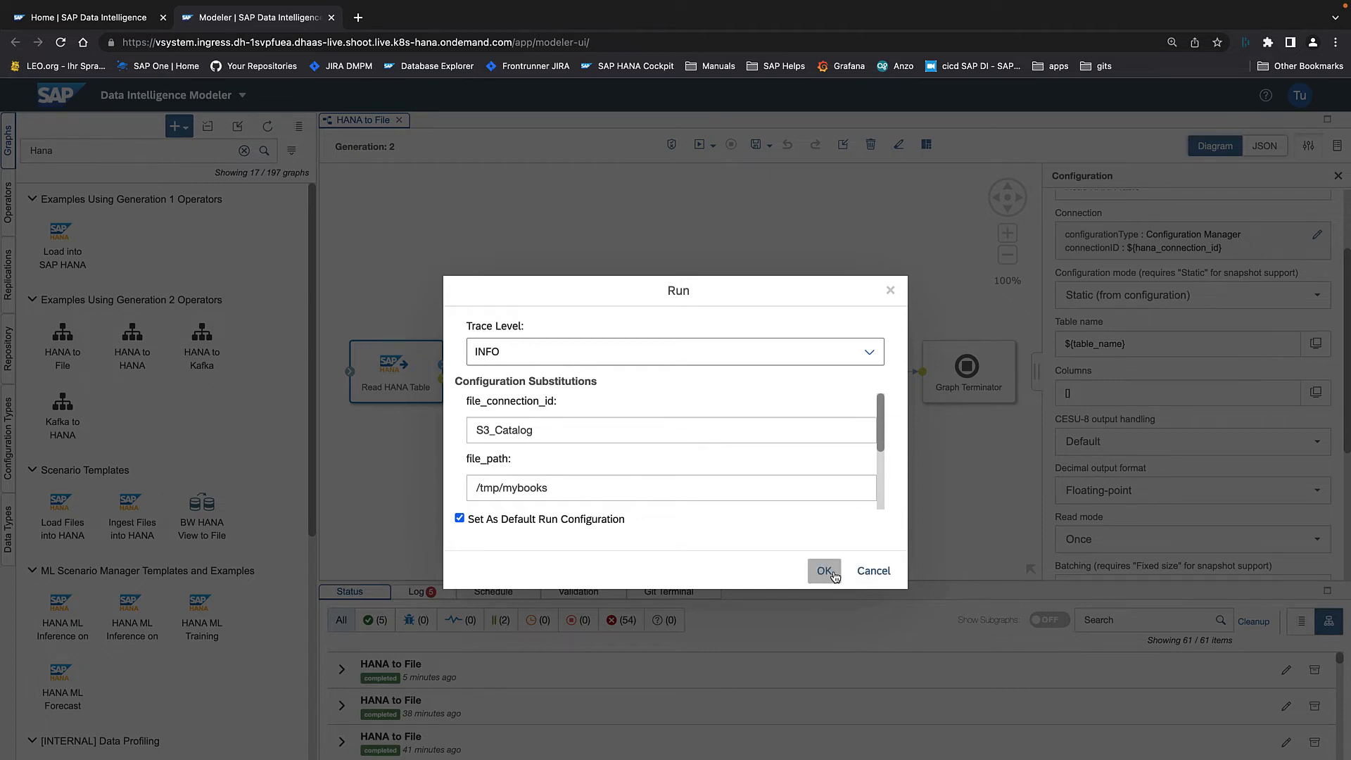
pyautogui.moveTo(817, 289); pyautogui.dragTo(753, 217)
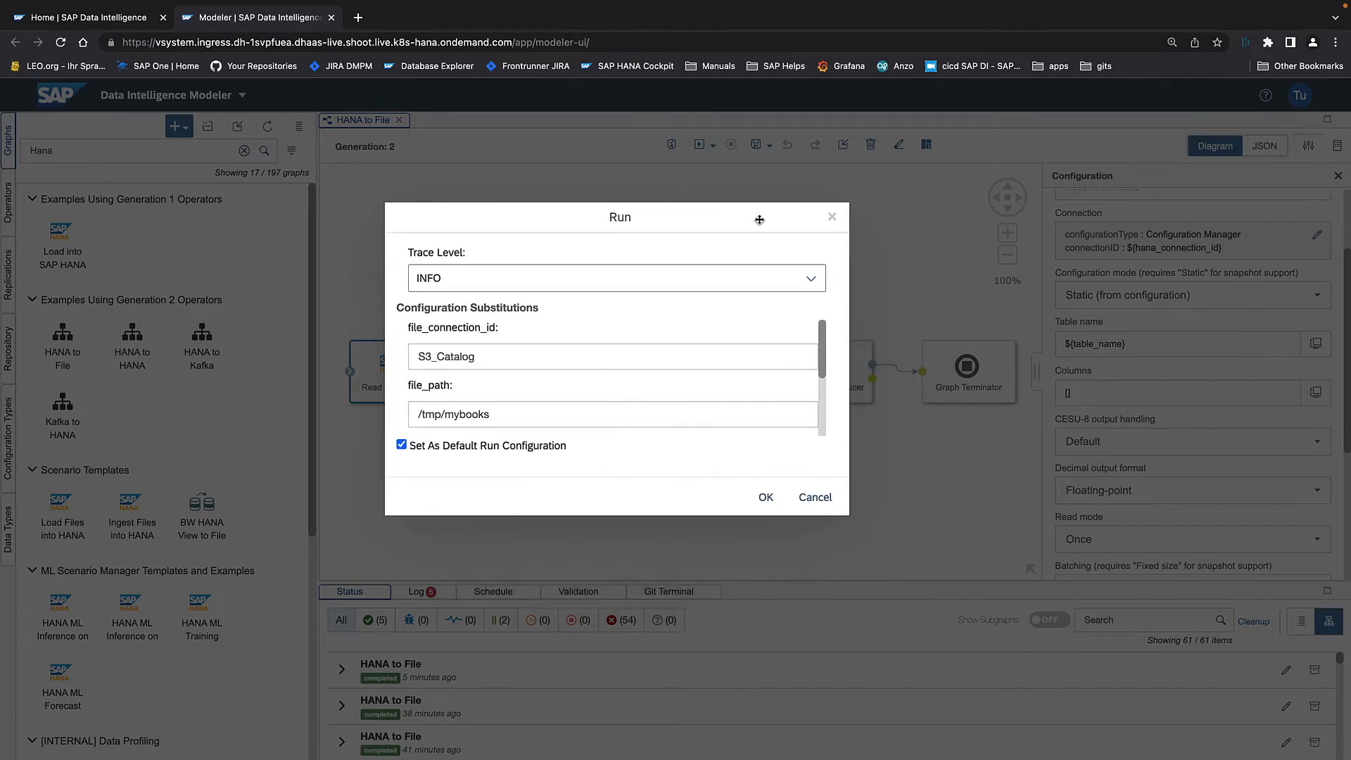
pyautogui.scroll(-1, 757, 366)
pyautogui.scroll(-2, 756, 367)
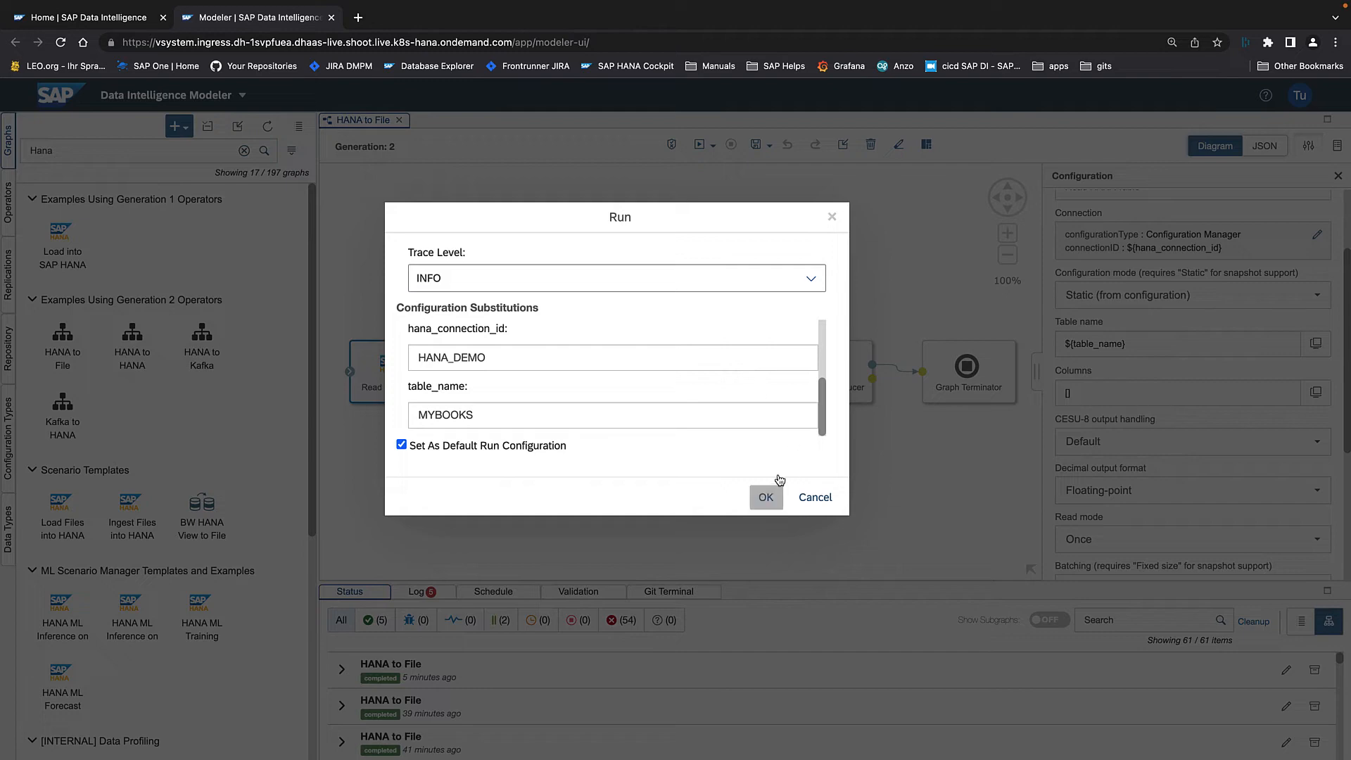
pyautogui.click(762, 499)
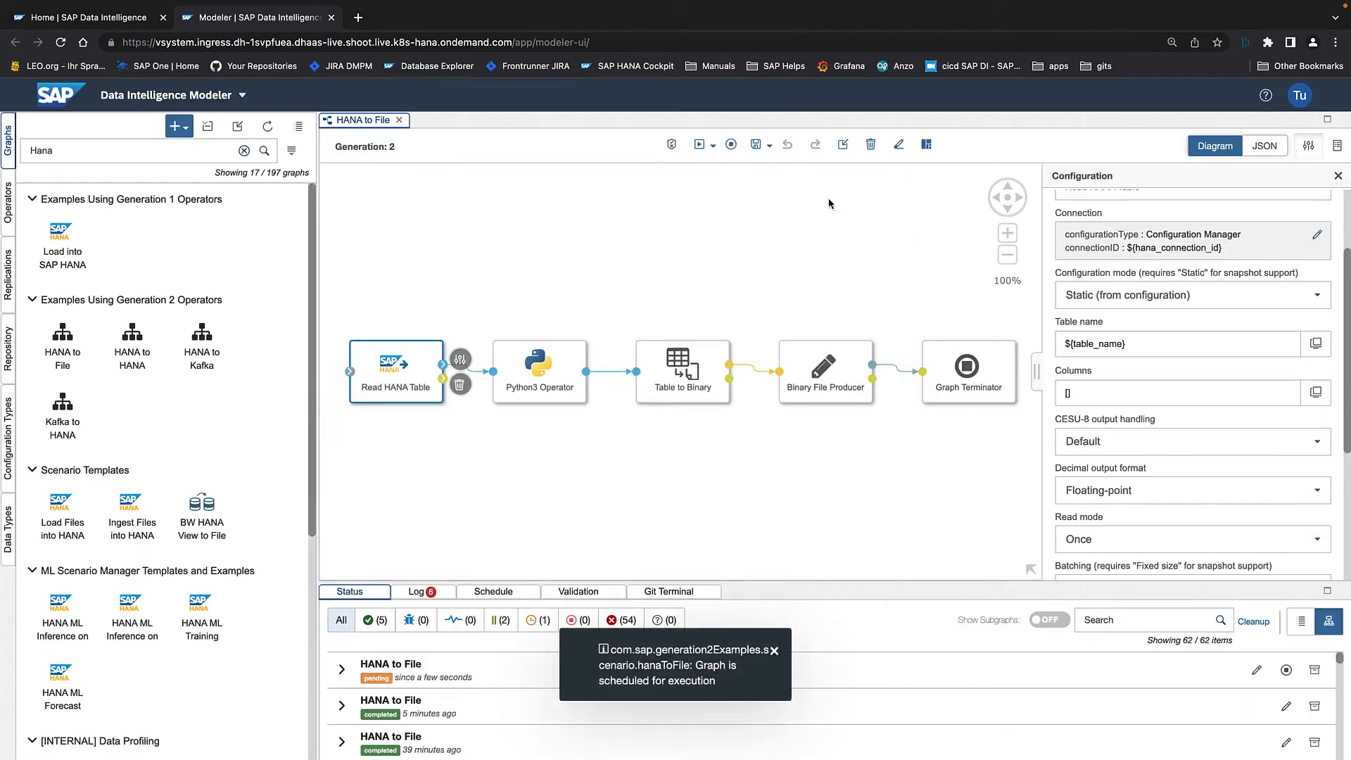
# Examine the Run As options for run name, snapshot capture and automatic recovery, and leave them without starting a run.
pyautogui.click(711, 146)
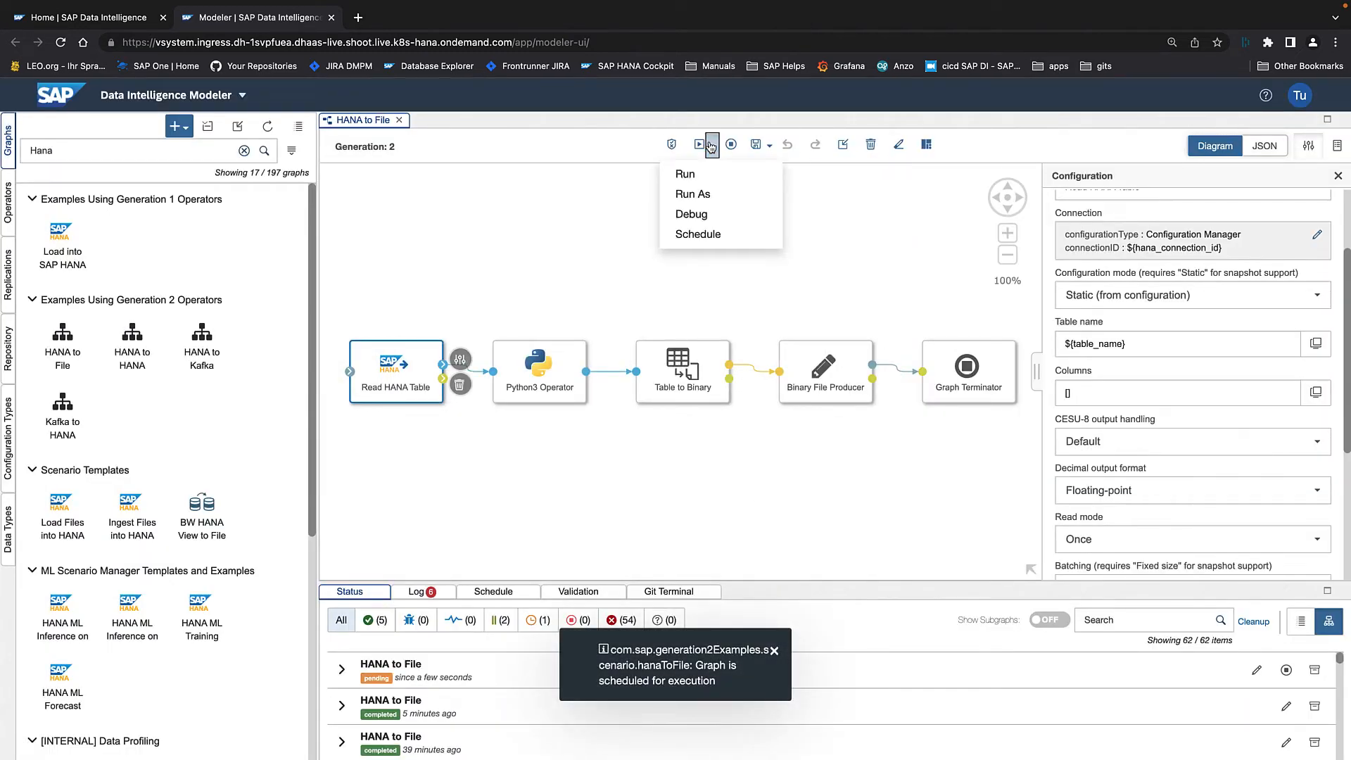
pyautogui.click(695, 195)
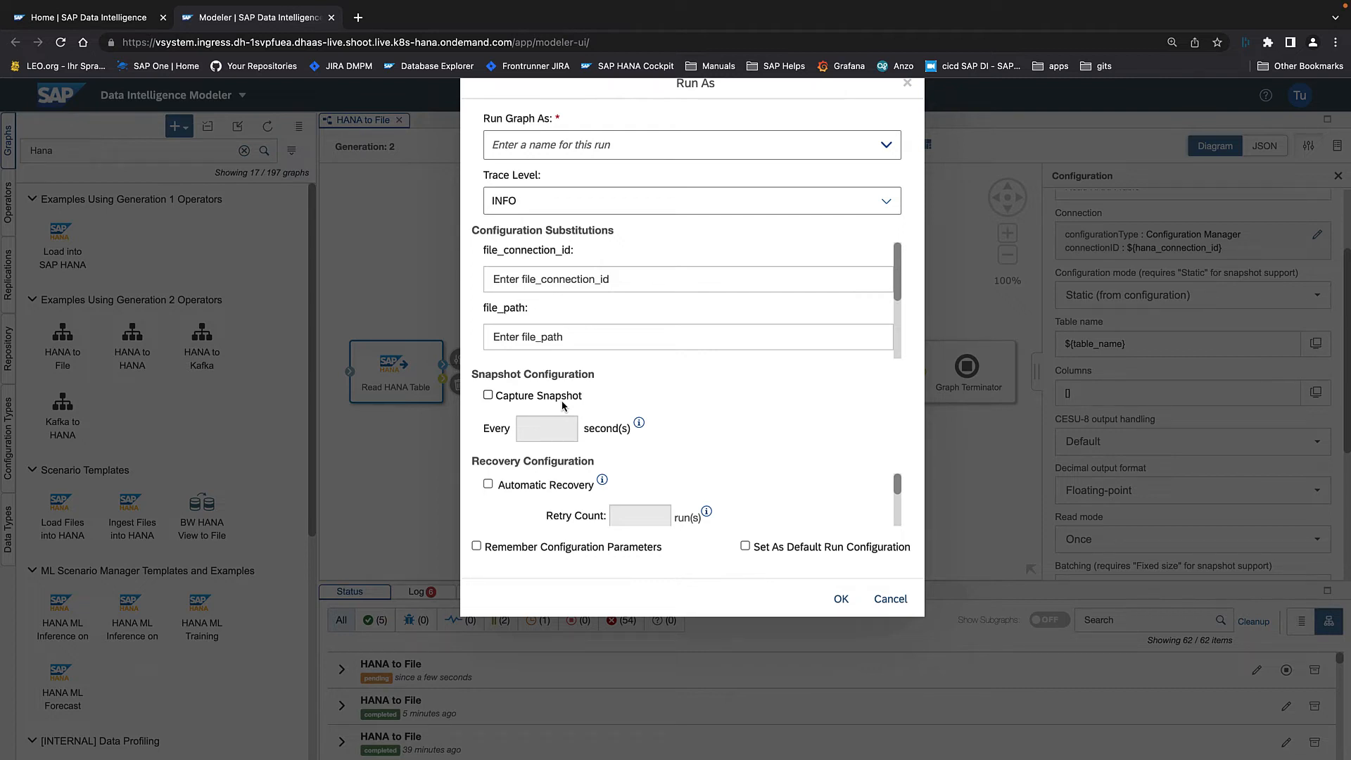
pyautogui.click(842, 599)
pyautogui.click(890, 600)
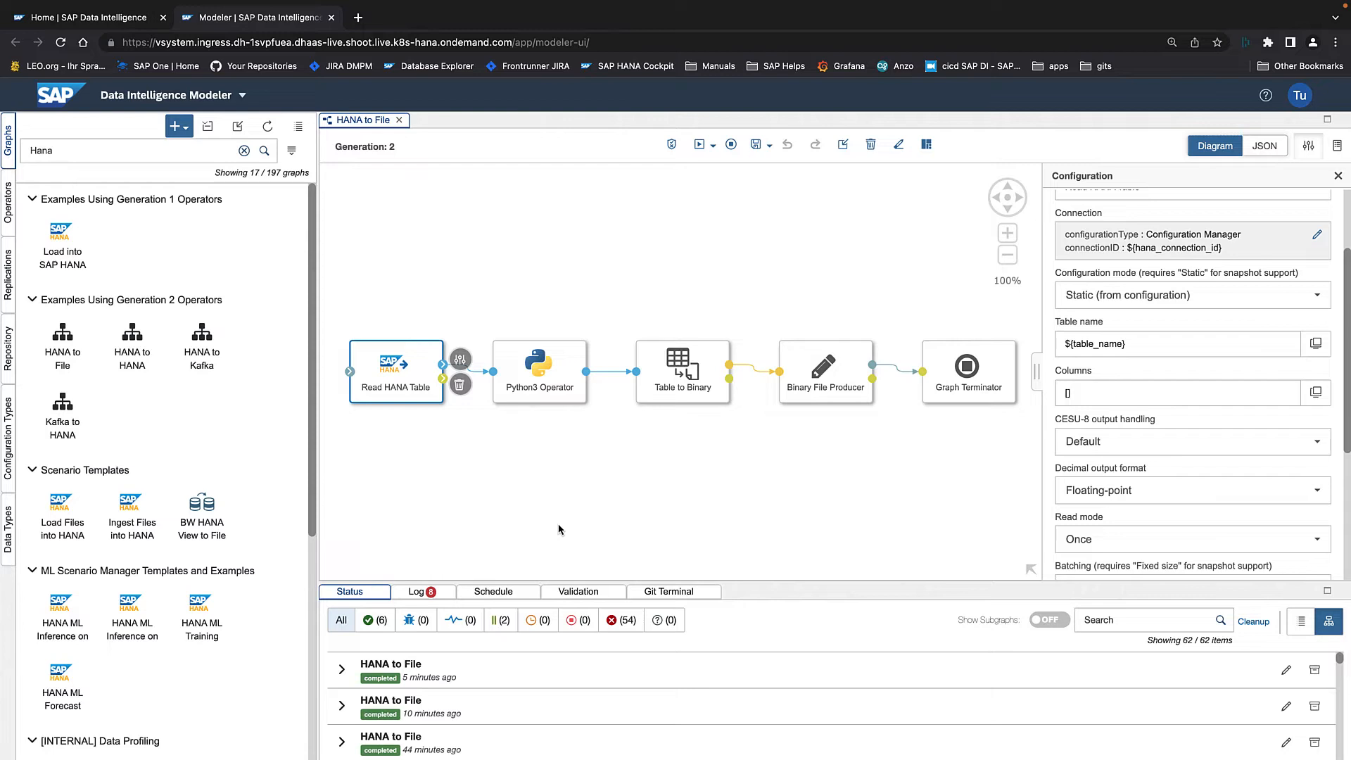
# Create a new graph with Generation 2 operators, search the operators for "Table", and add a Table Consumer to the canvas.
pyautogui.click(187, 127)
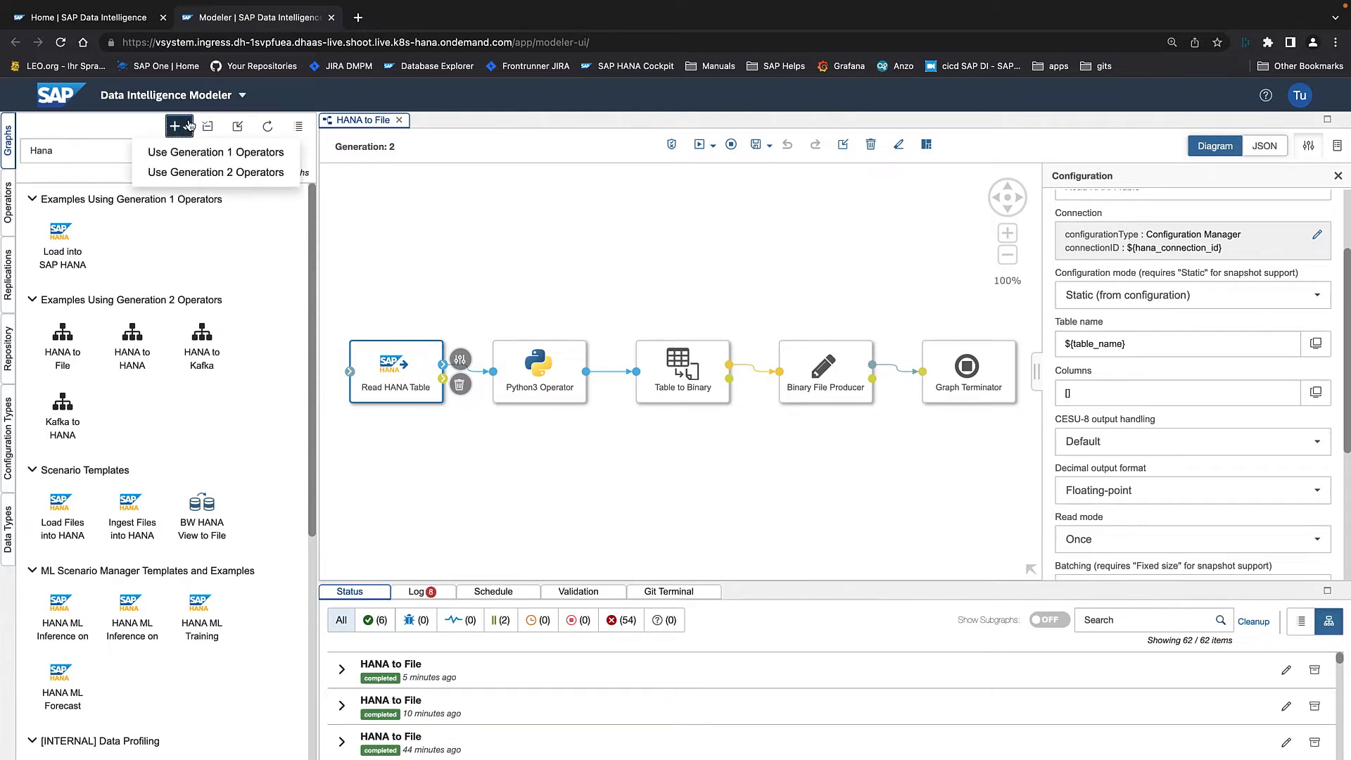
pyautogui.click(181, 173)
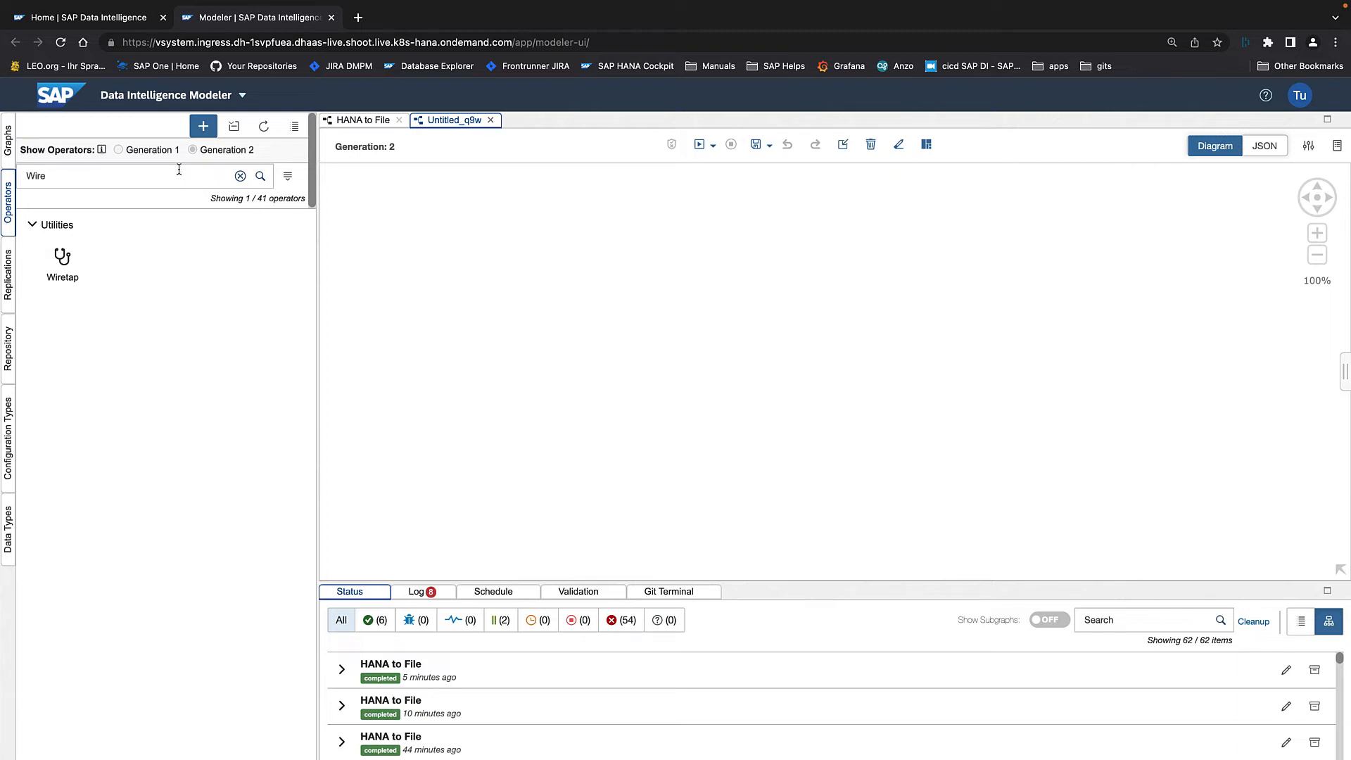
pyautogui.click(240, 176)
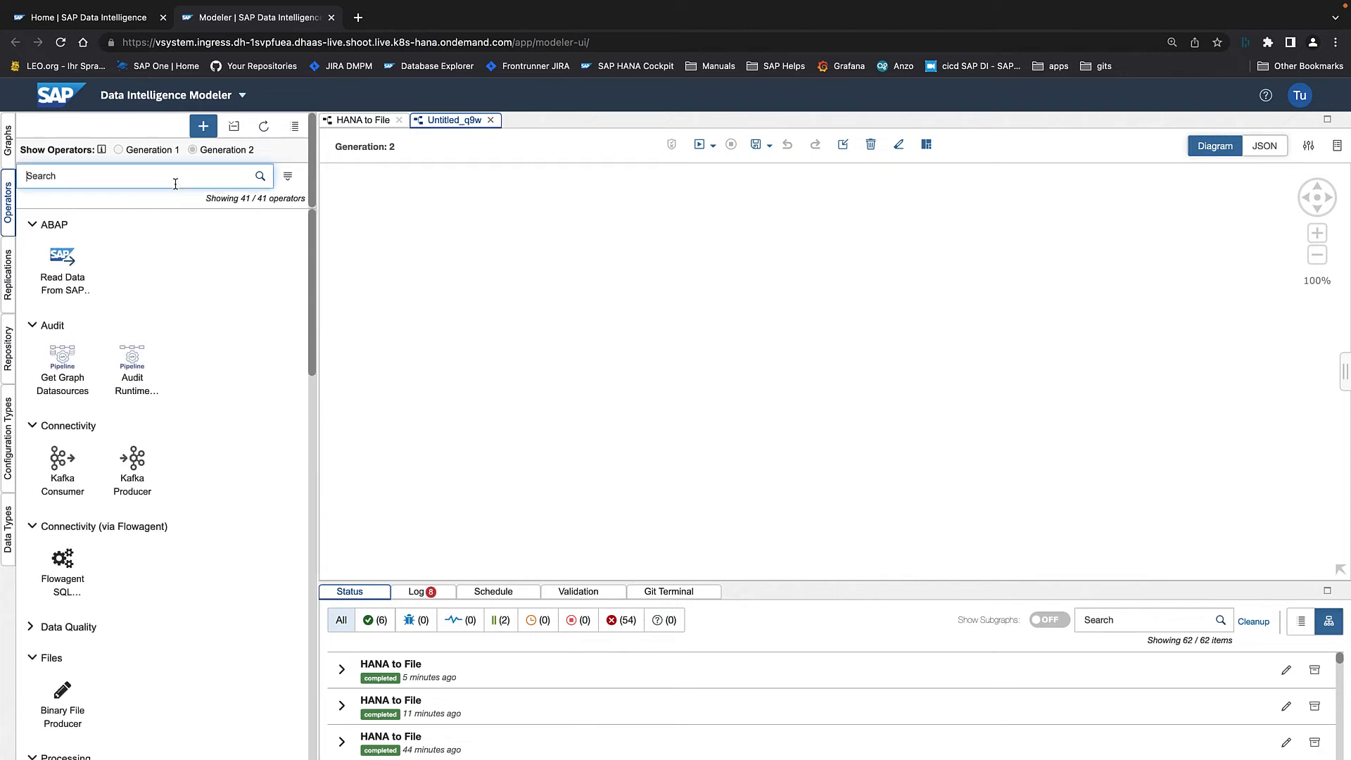
pyautogui.write('Table')
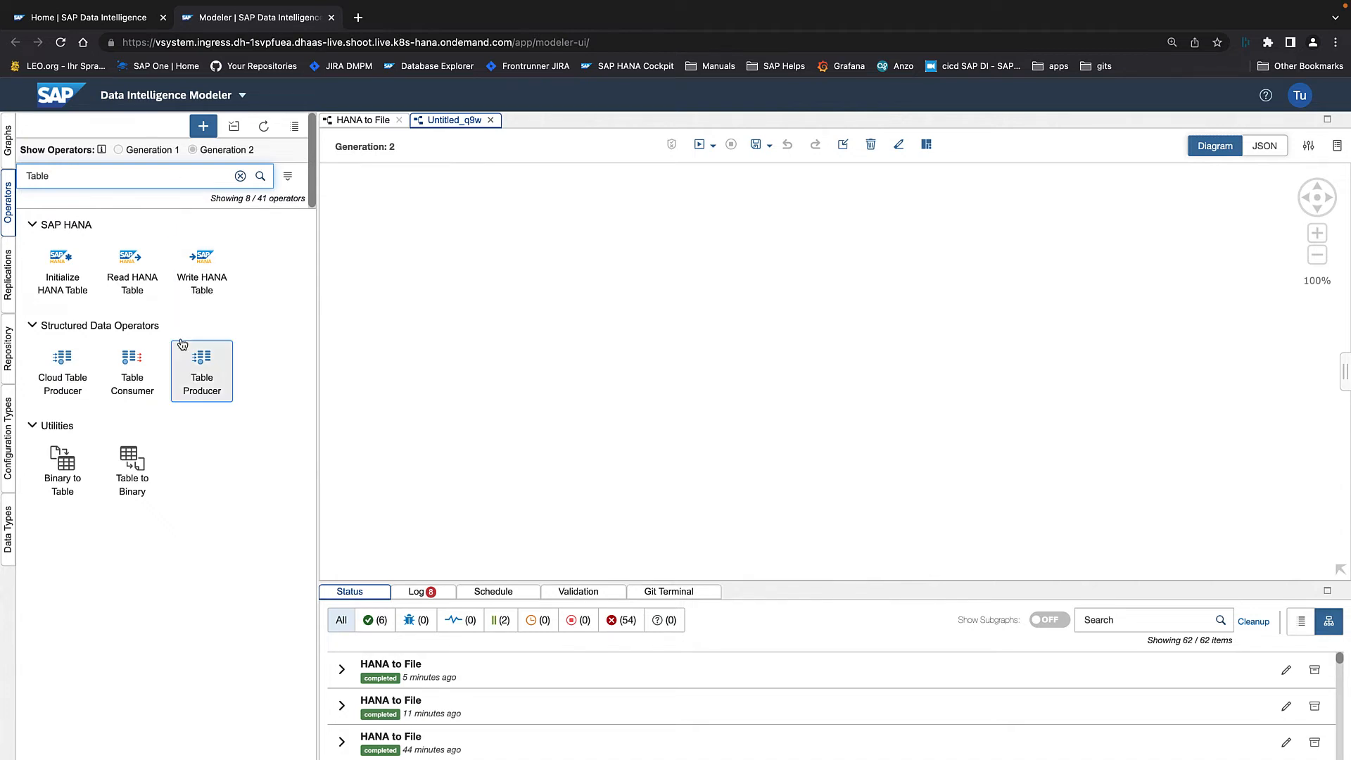
pyautogui.moveTo(201, 394)
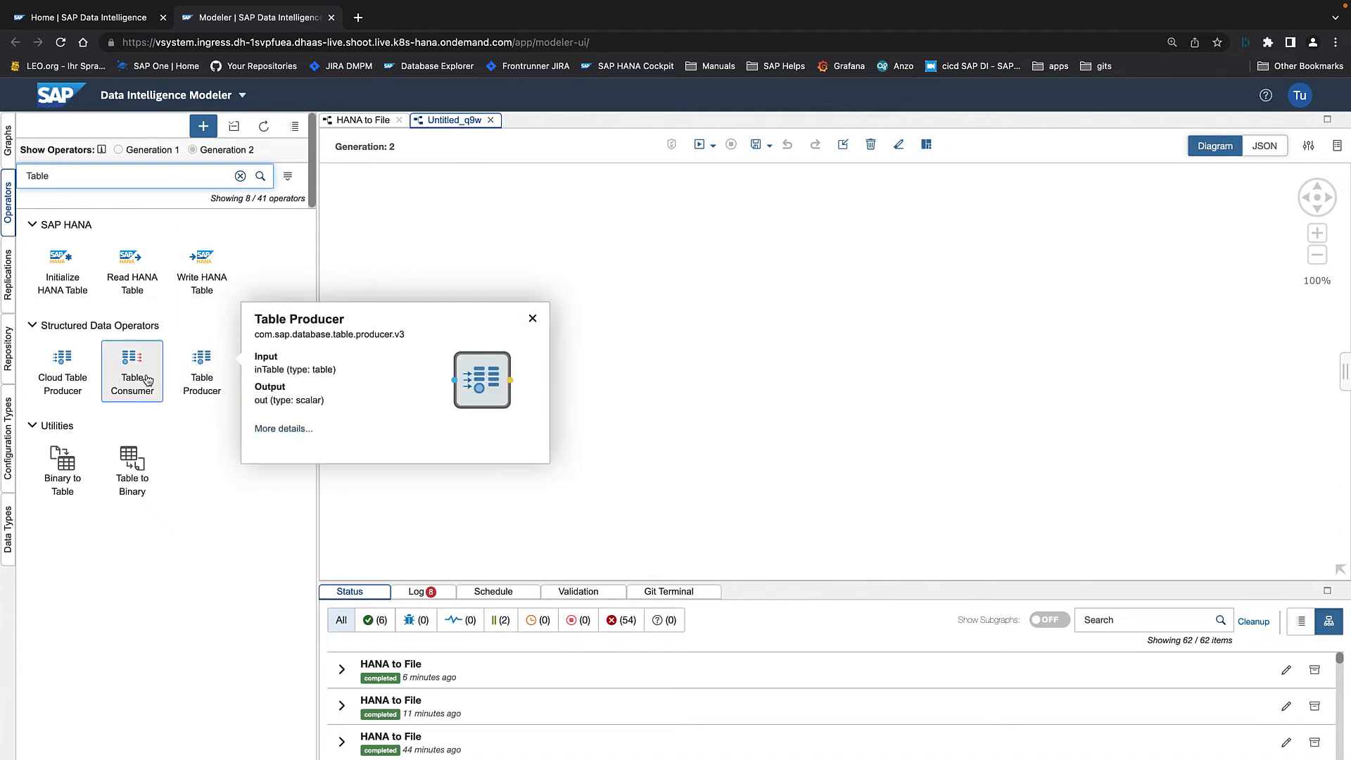
pyautogui.moveTo(132, 371); pyautogui.dragTo(533, 273)
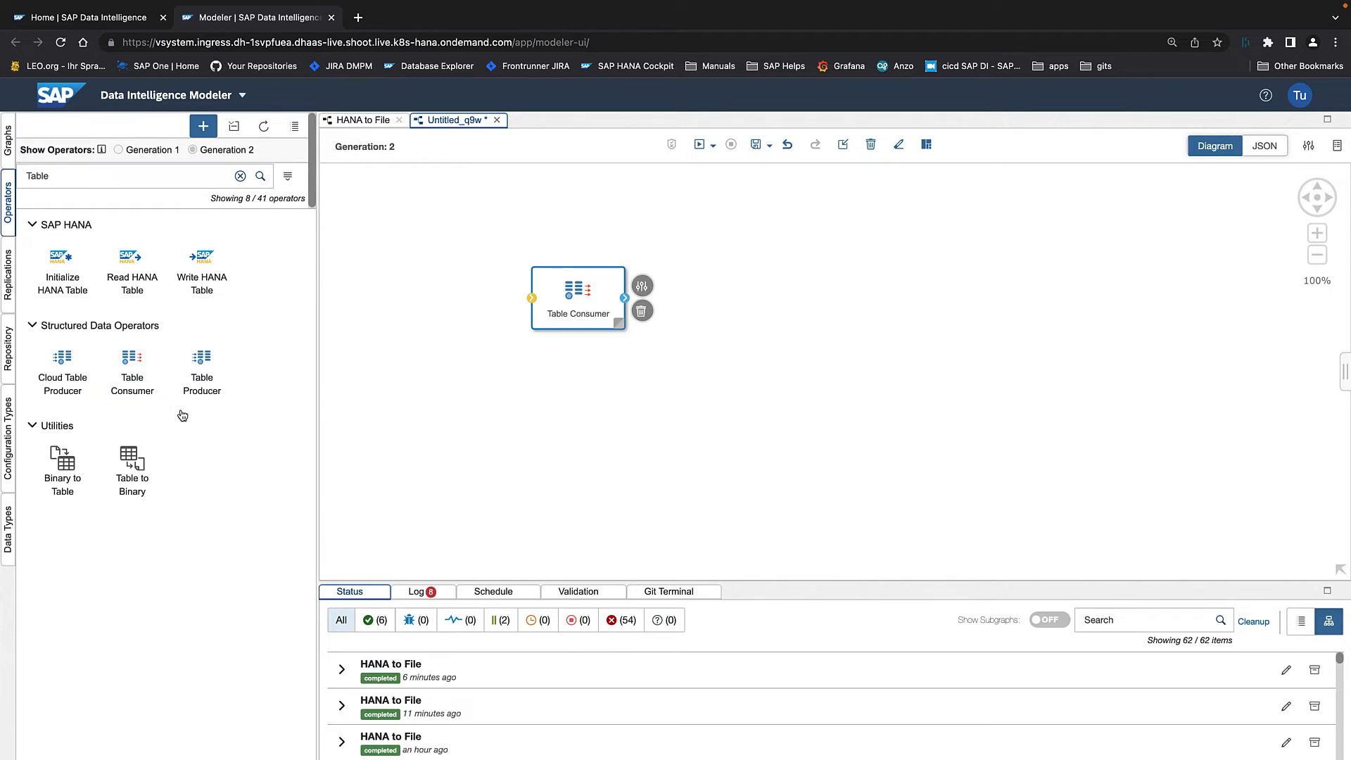
# Search the operators for "File" and place a Structured File Producer to the right of the Table Consumer.
pyautogui.click(63, 174)
pyautogui.doubleClick(63, 174)
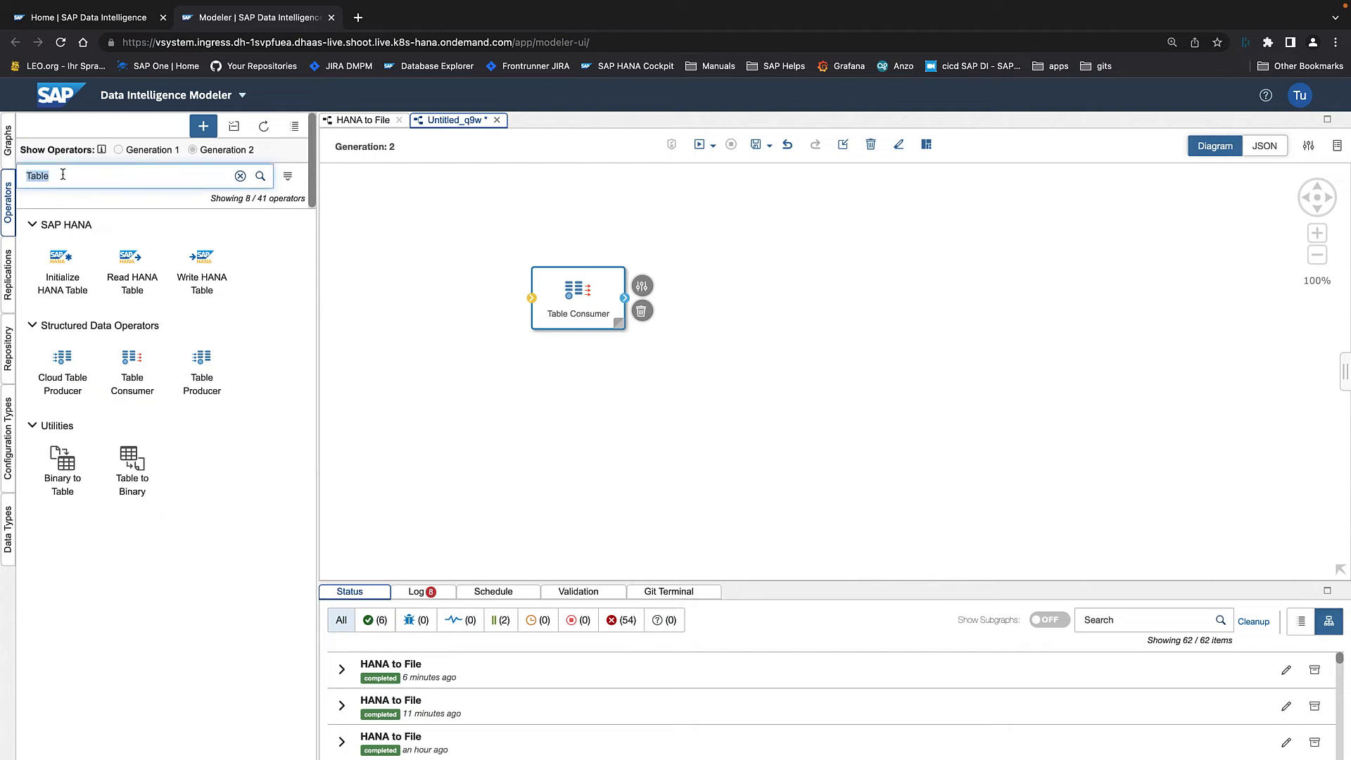
pyautogui.write('File')
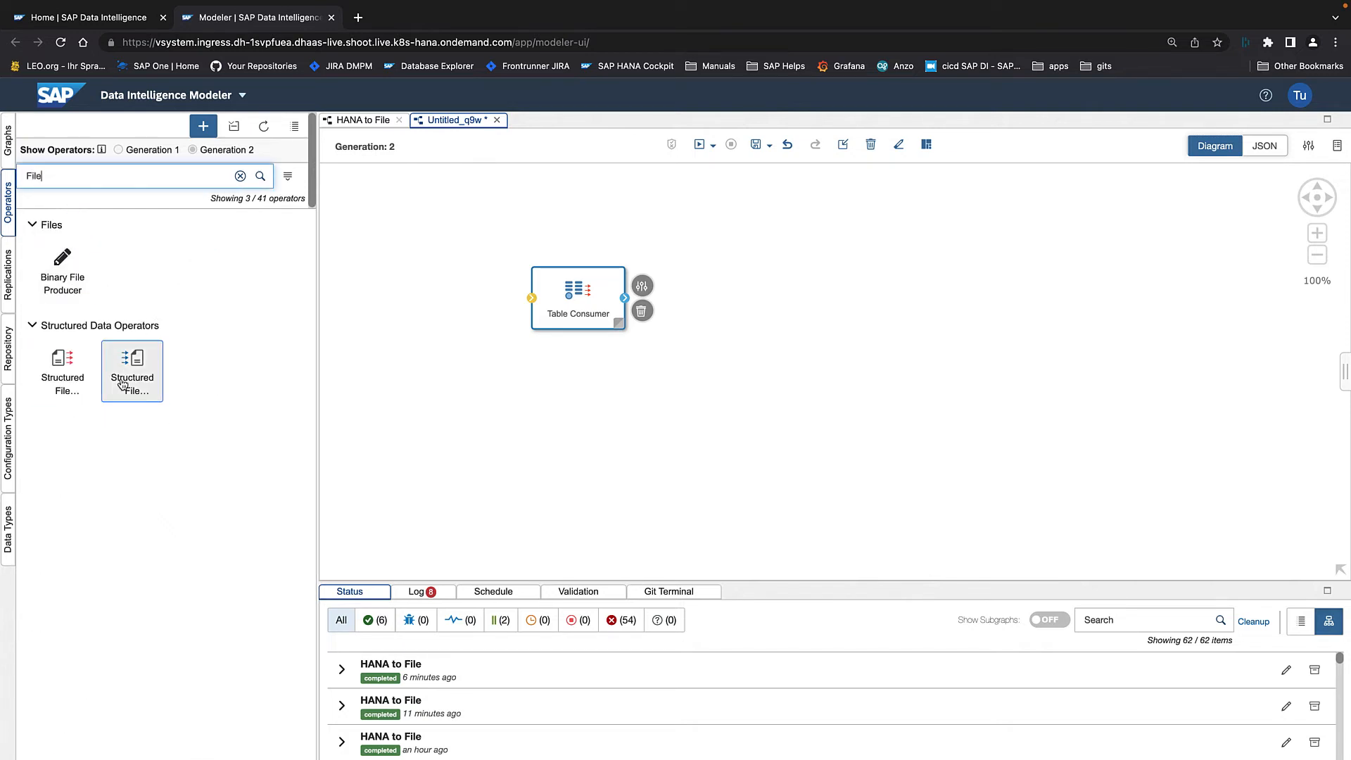
pyautogui.moveTo(132, 370); pyautogui.dragTo(763, 287)
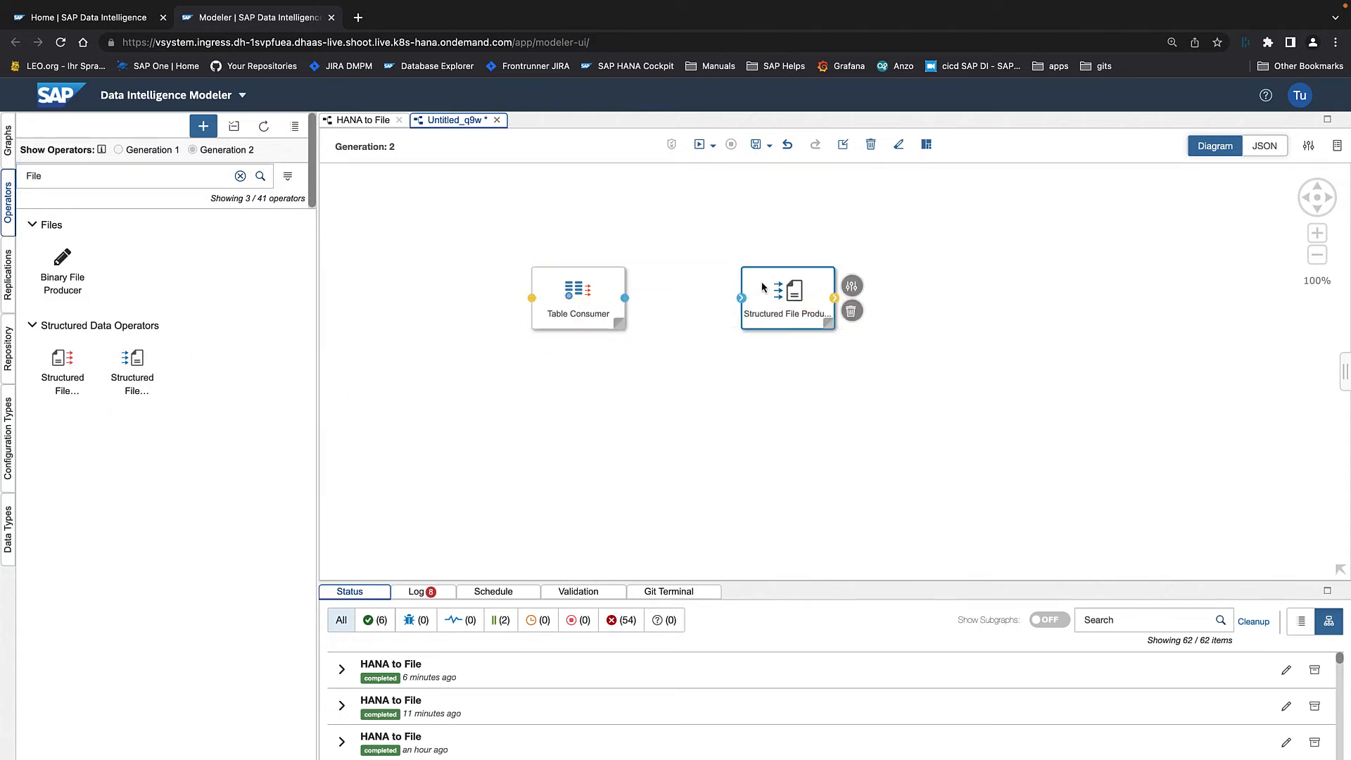
# Search the operators for "Termi" and place a Graph Terminator to the right of the Structured File Producer.
pyautogui.click(56, 178)
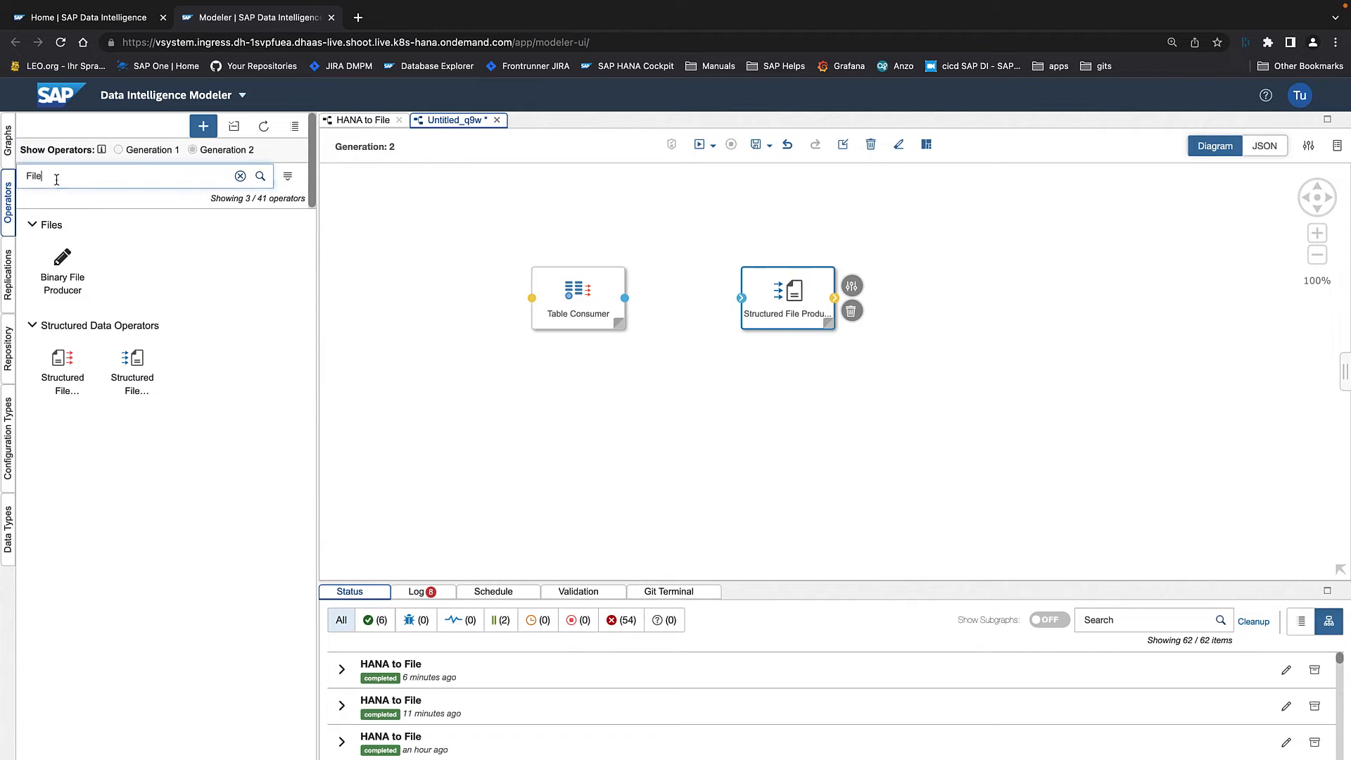
pyautogui.doubleClick(57, 179)
pyautogui.write('Termi')
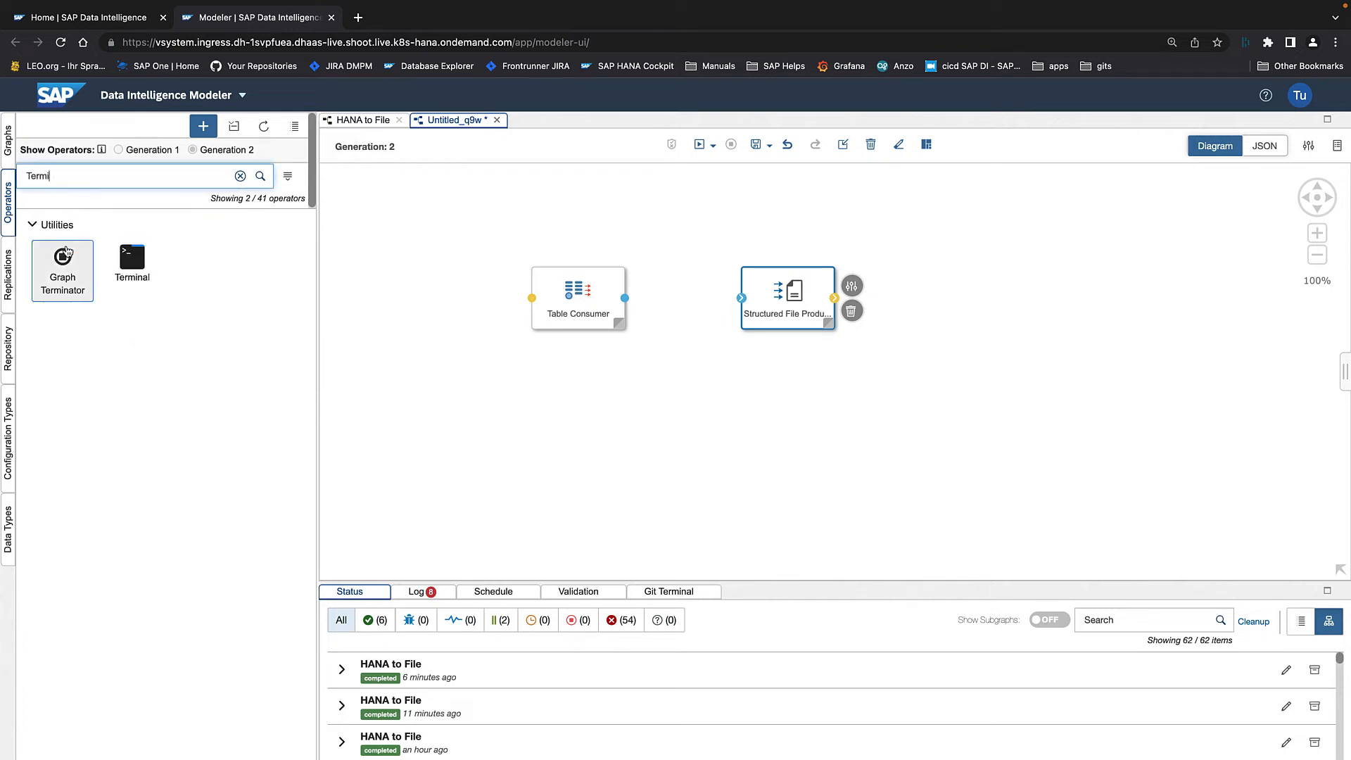
pyautogui.moveTo(63, 259); pyautogui.dragTo(971, 261)
# Connect the Table Consumer to the Structured File Producer and that to the Graph Terminator, and auto-arrange the graph.
pyautogui.moveTo(629, 304); pyautogui.dragTo(738, 303)
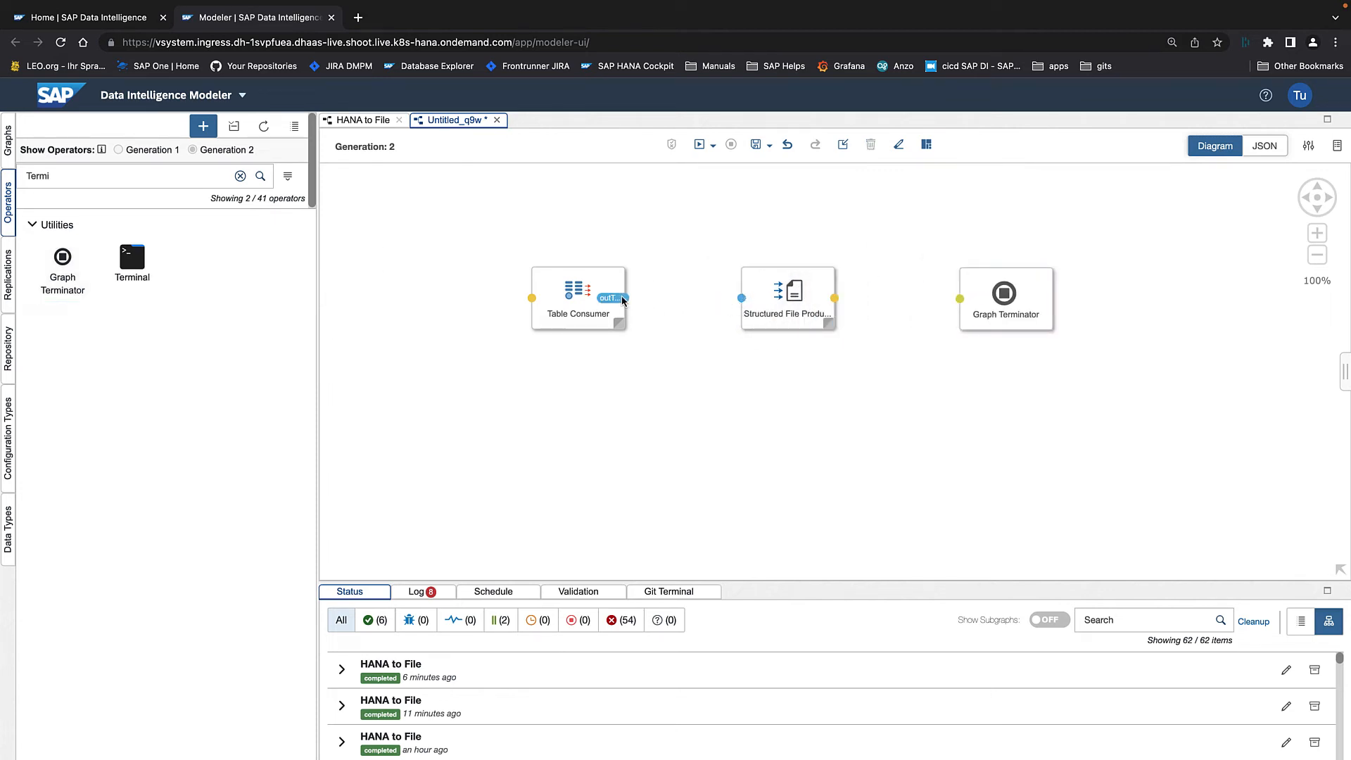
pyautogui.moveTo(625, 299); pyautogui.dragTo(743, 301)
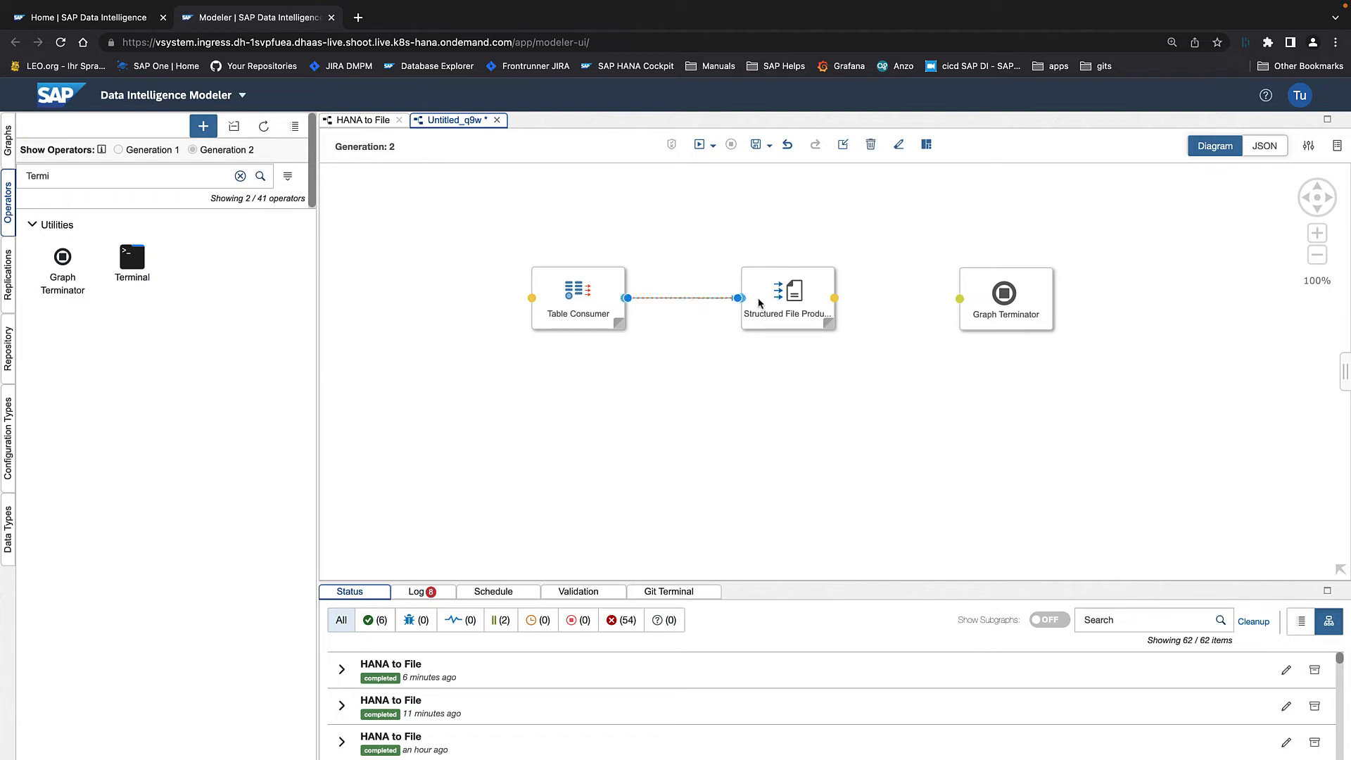
pyautogui.moveTo(834, 299); pyautogui.dragTo(959, 302)
pyautogui.click(925, 151)
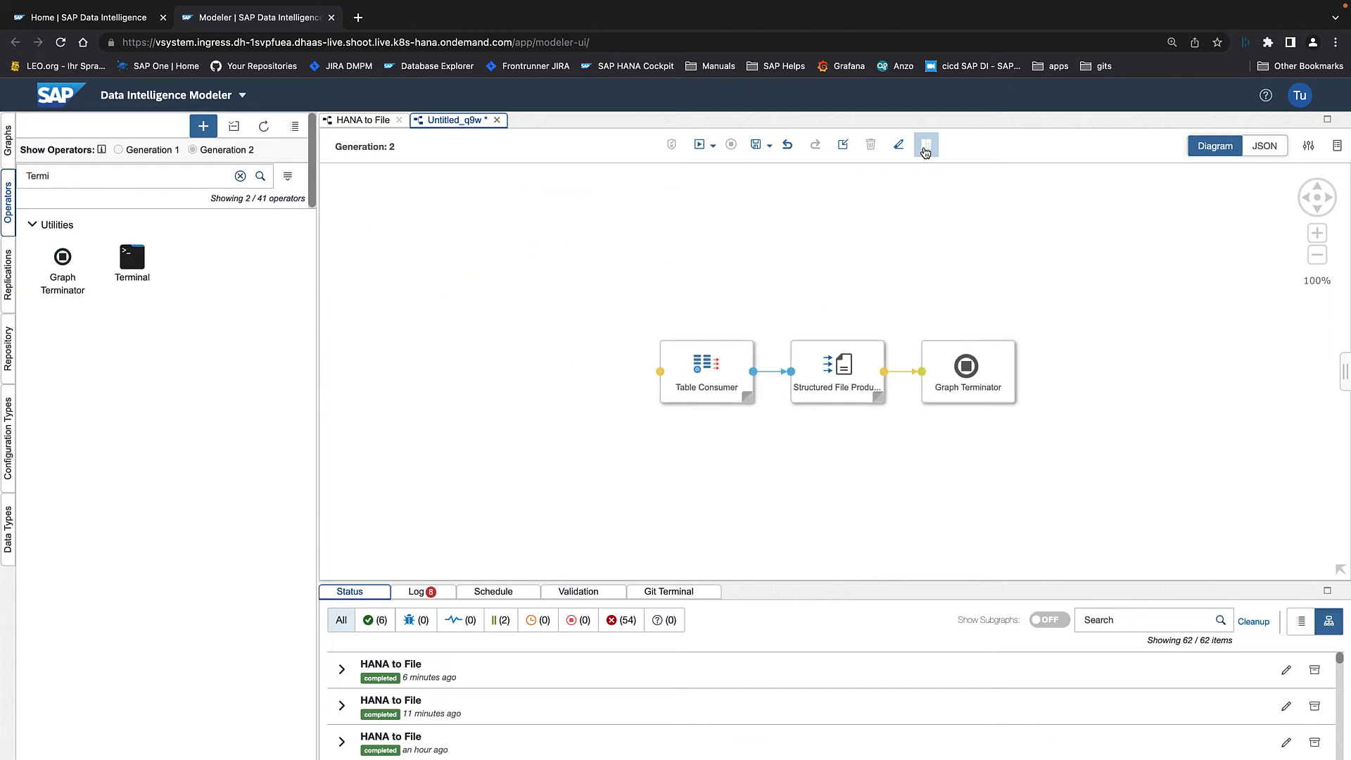
# Open the Table Consumer's configuration and its detailed source editor, and set the service to HANA_DB.
pyautogui.click(747, 367)
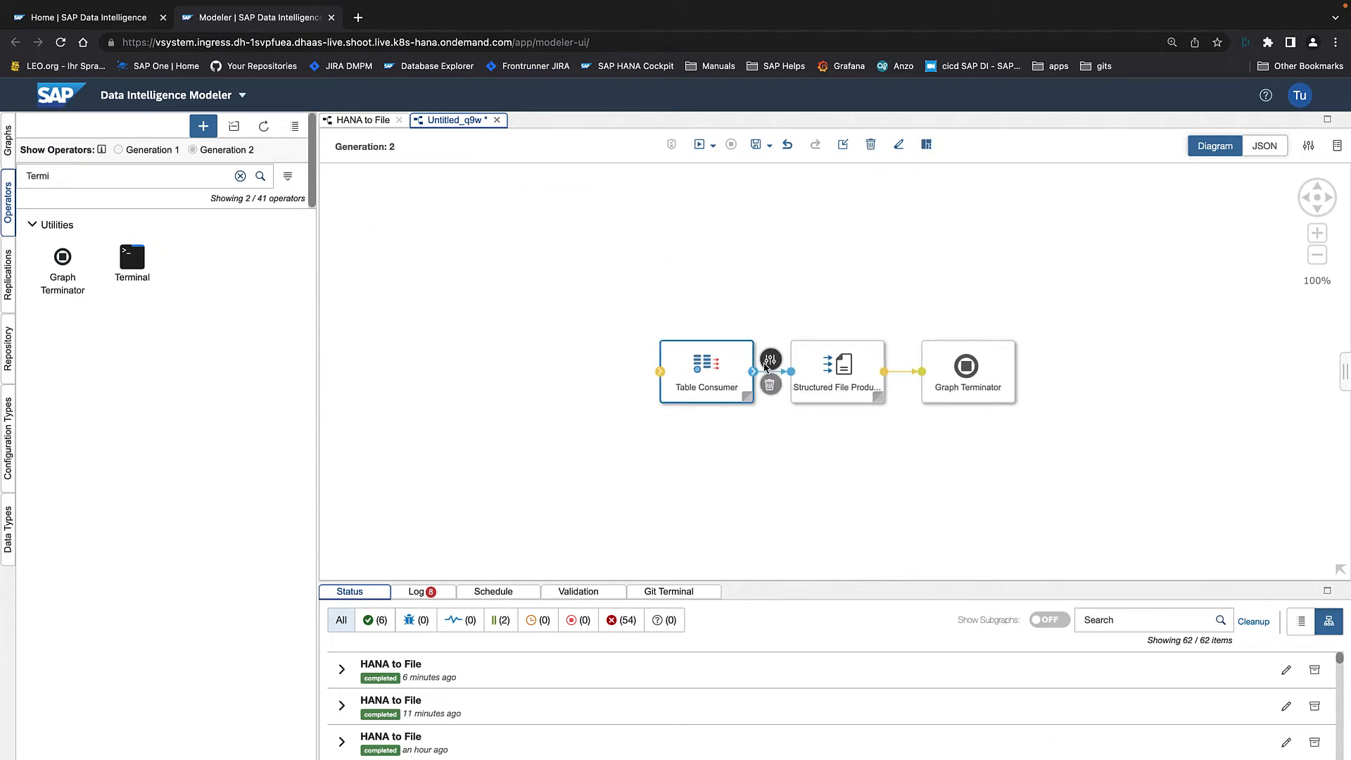
pyautogui.click(768, 361)
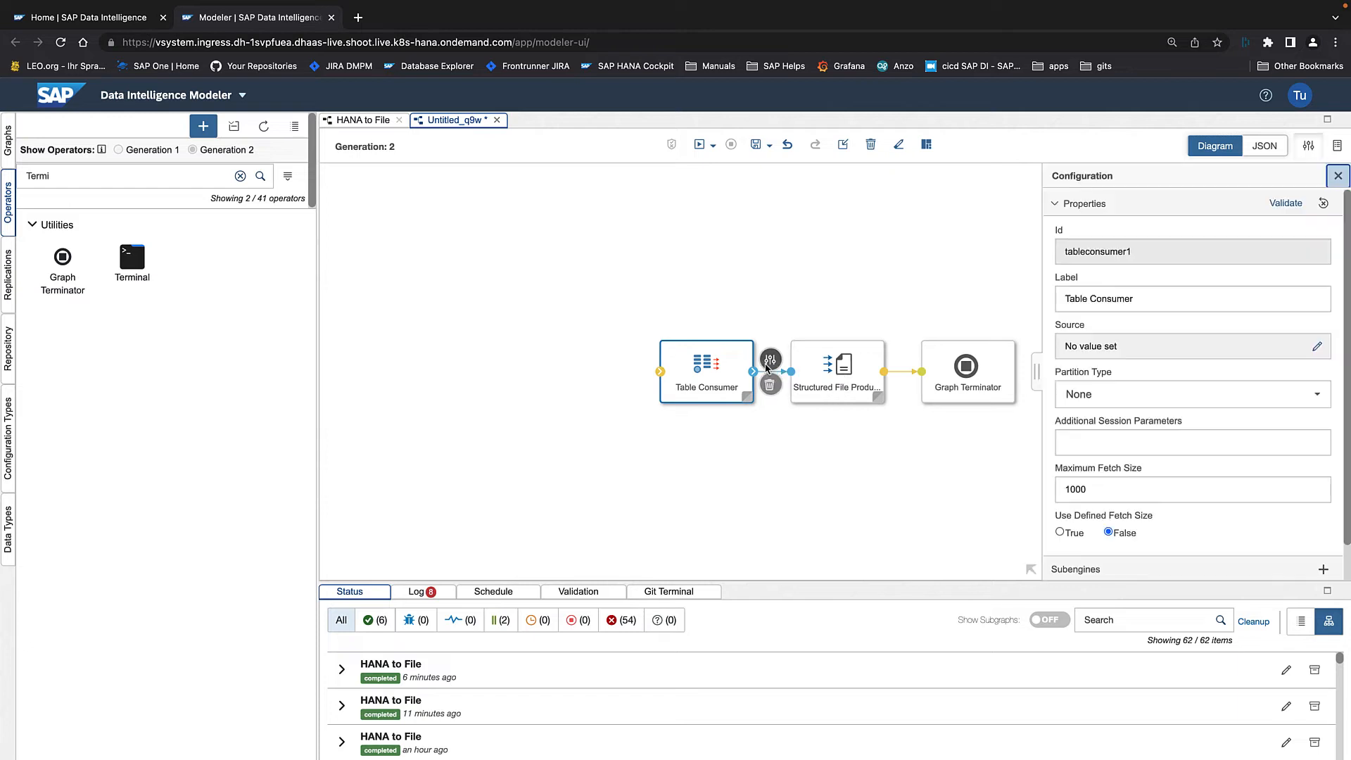
pyautogui.click(749, 404)
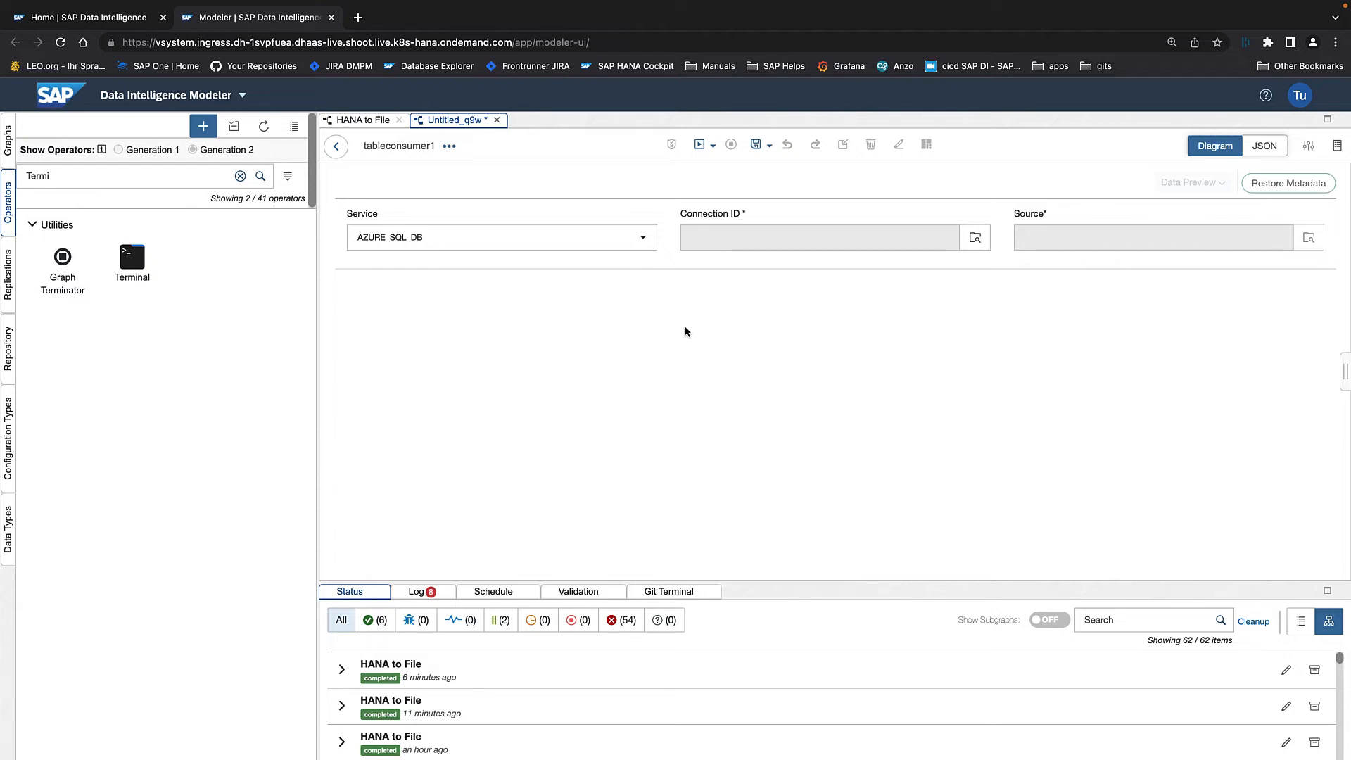
pyautogui.click(642, 236)
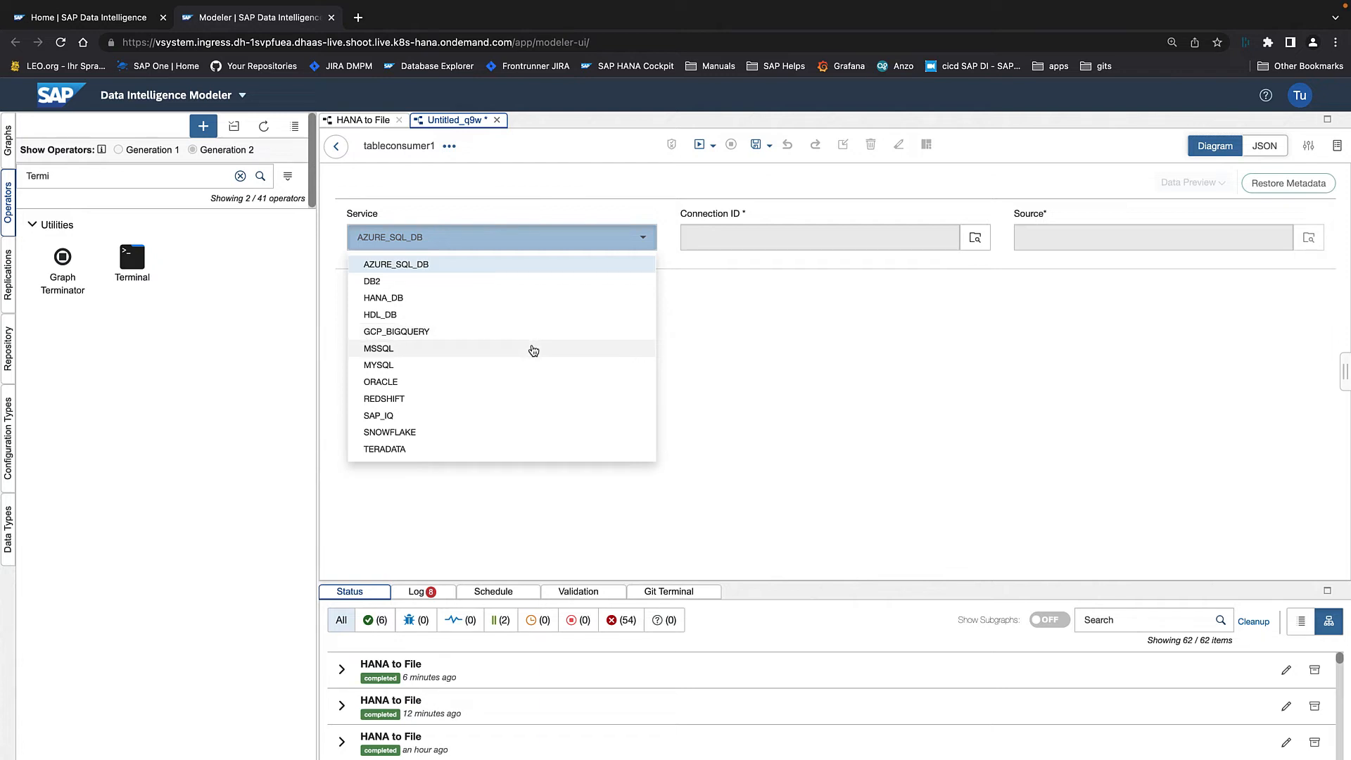
pyautogui.click(481, 299)
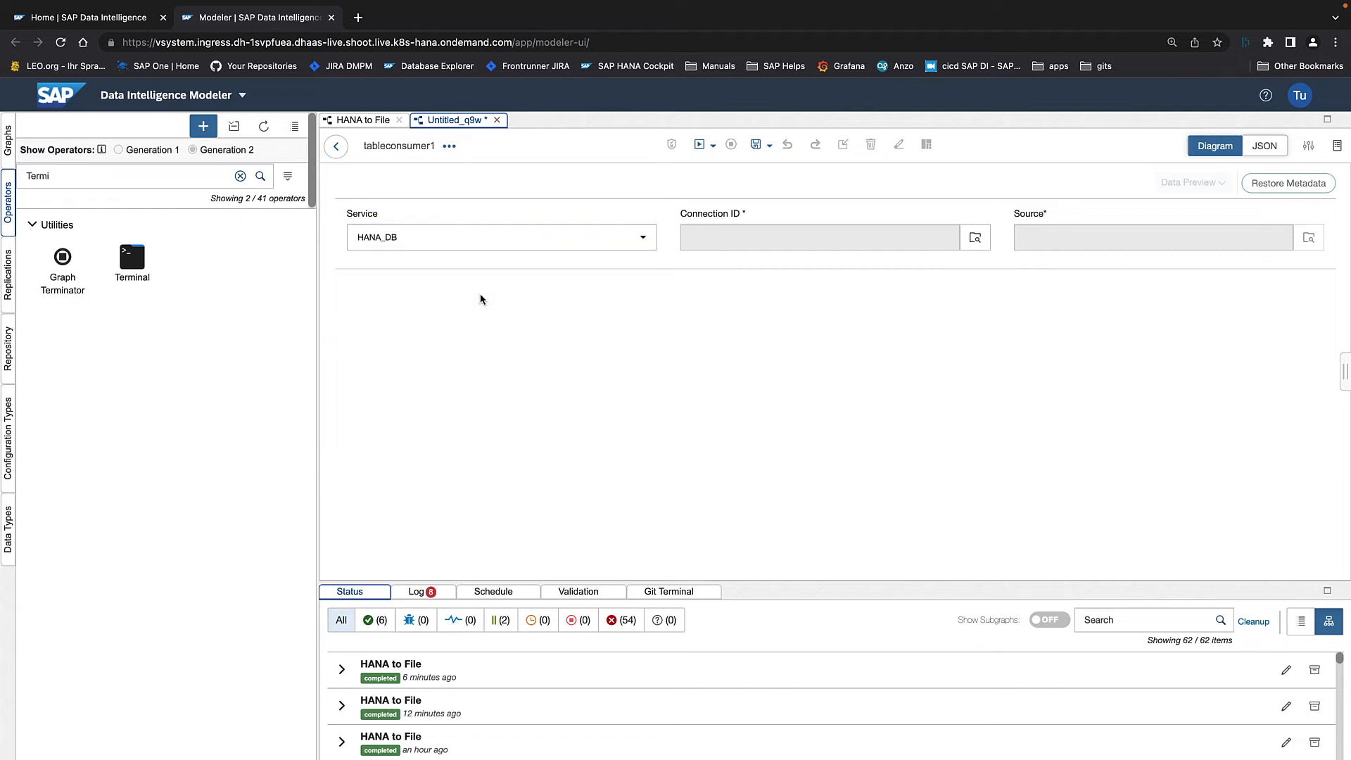
# Choose HANA_DEMO from the available connections as the Table Consumer's connection ID.
pyautogui.click(975, 237)
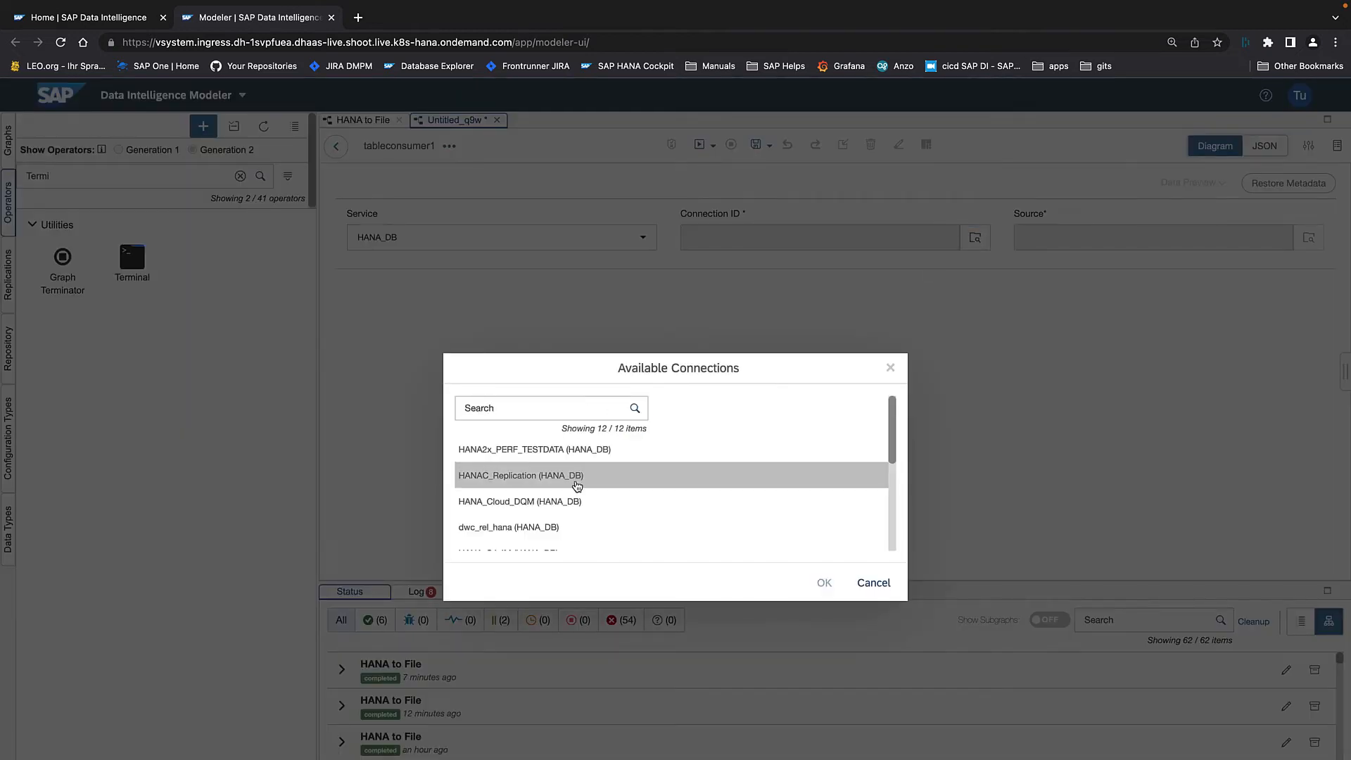
pyautogui.scroll(-5, 577, 485)
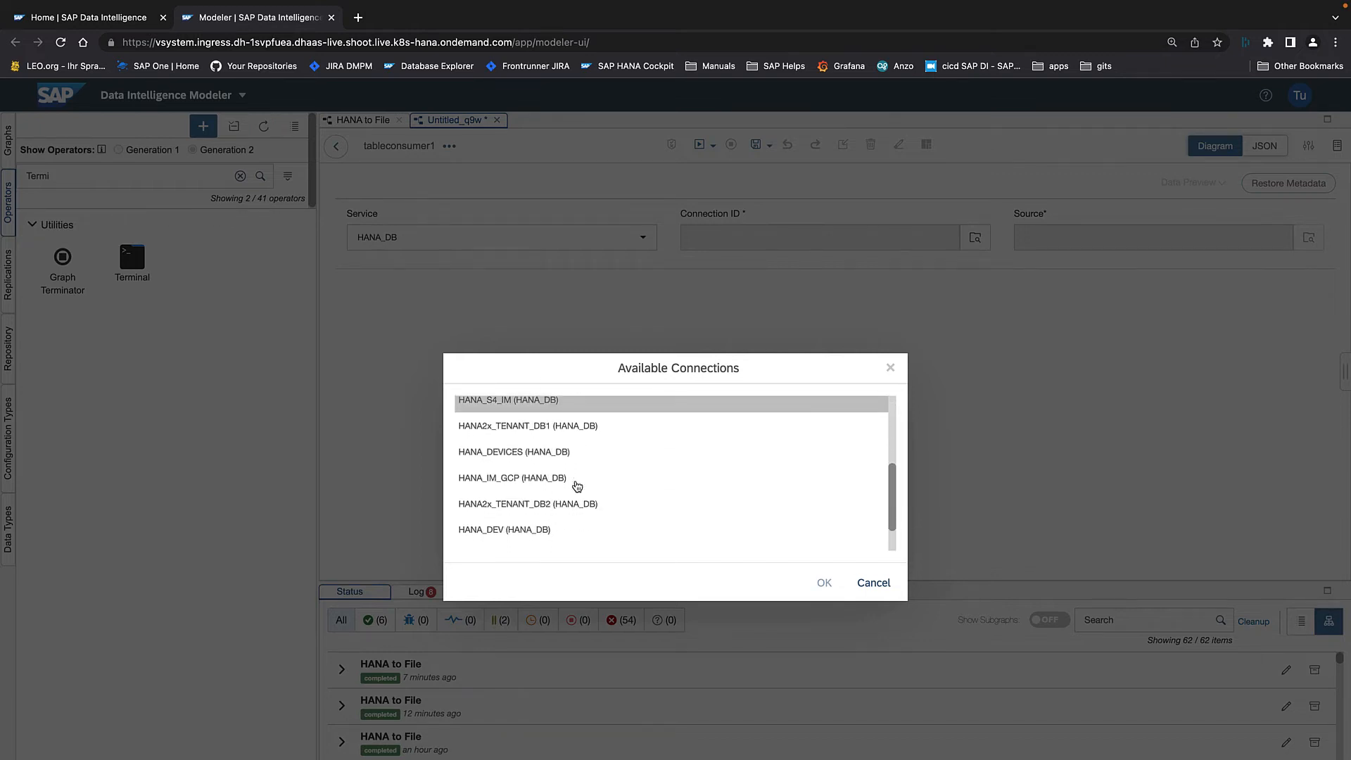
pyautogui.scroll(-1, 577, 485)
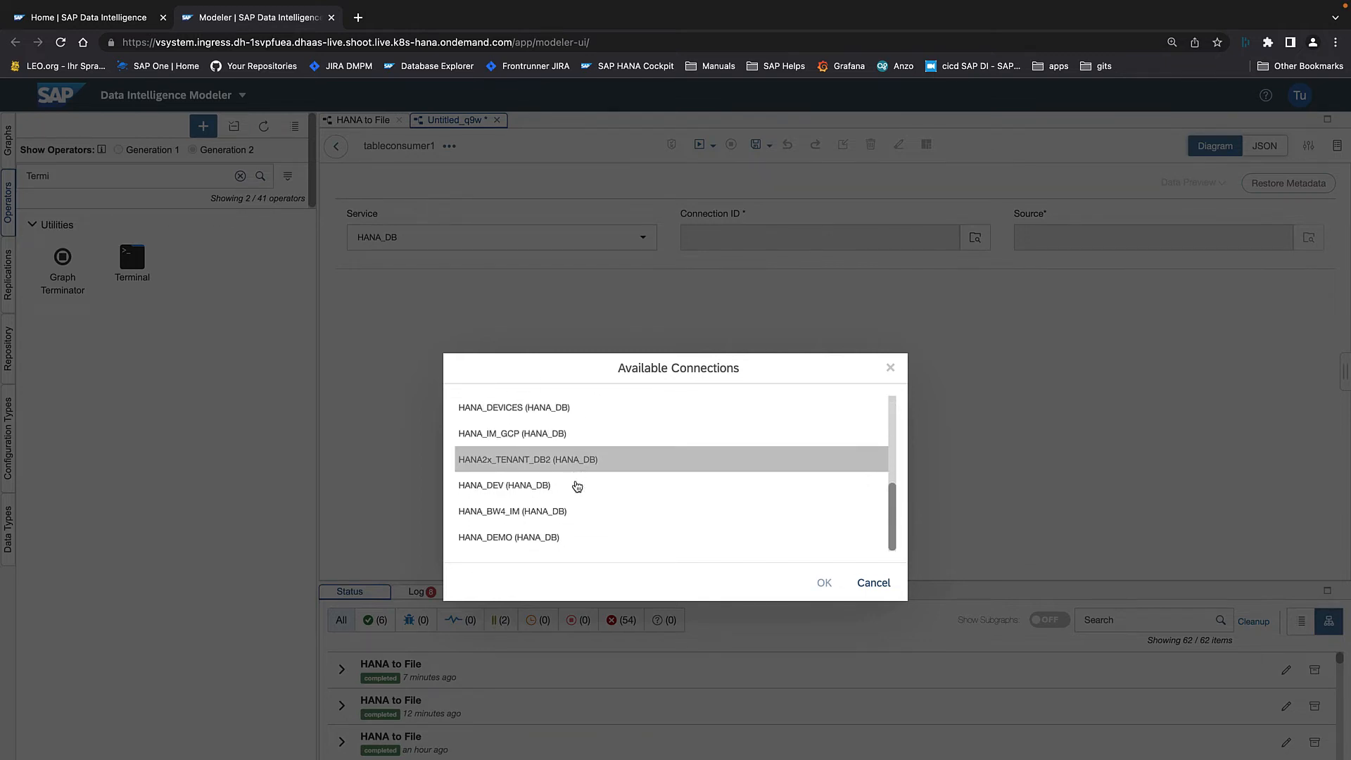
pyautogui.doubleClick(556, 536)
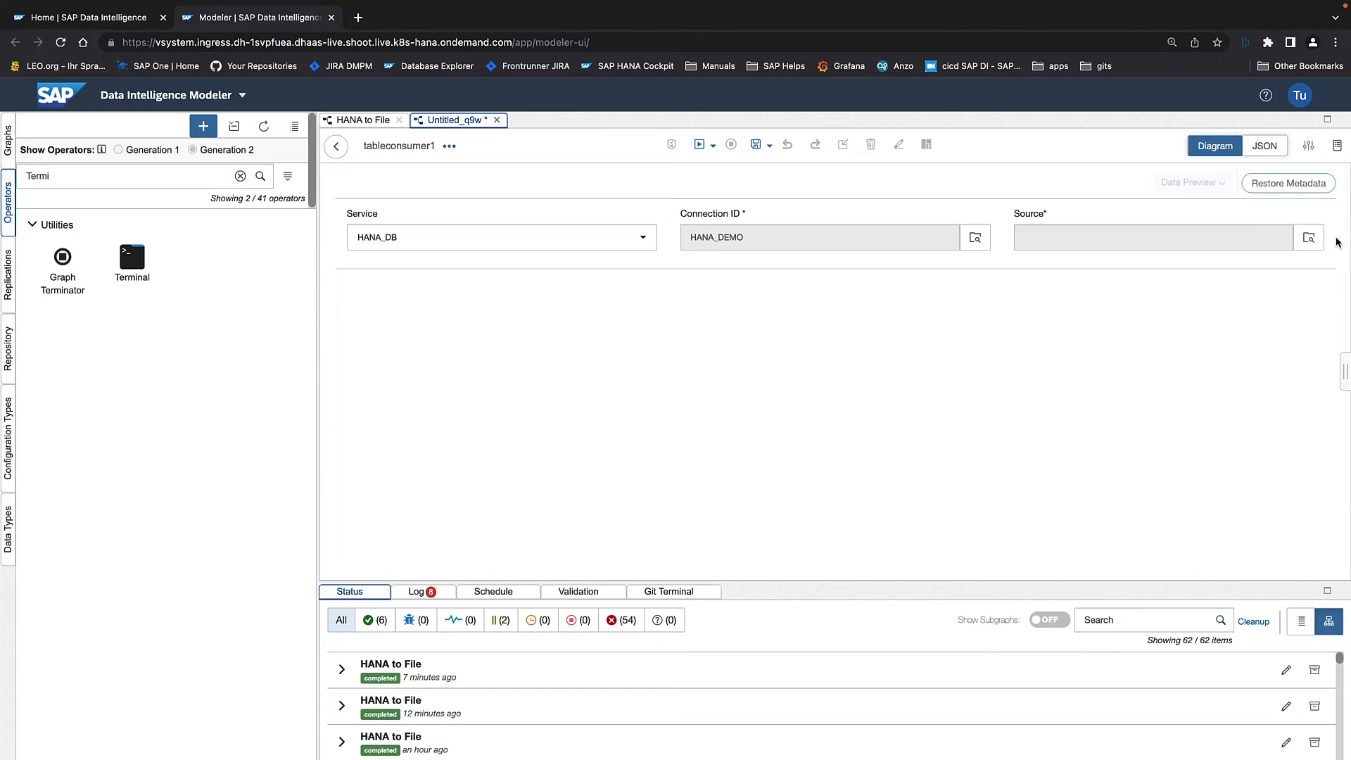
# Choose the MYBOOKS table in the DEMO schema as the Table Consumer's source, and return to the graph.
pyautogui.click(1310, 239)
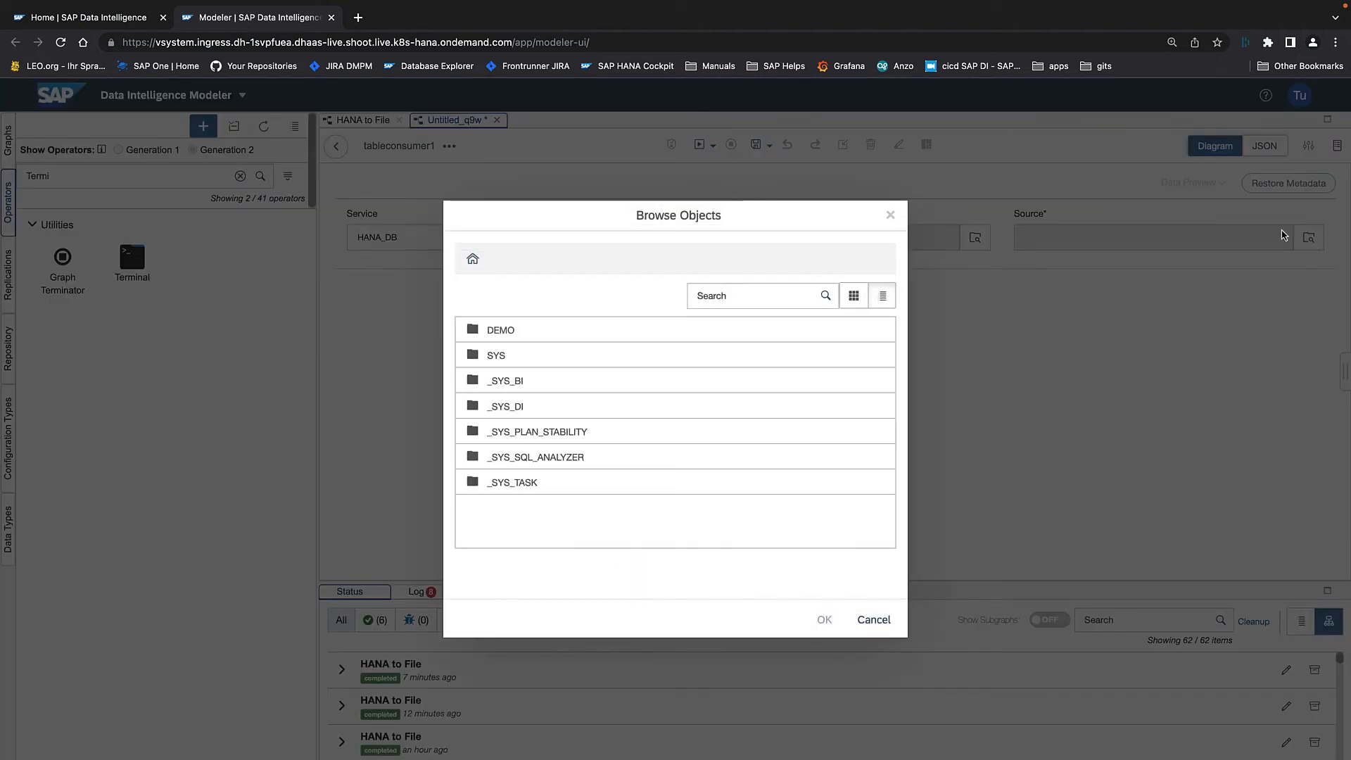
pyautogui.click(624, 429)
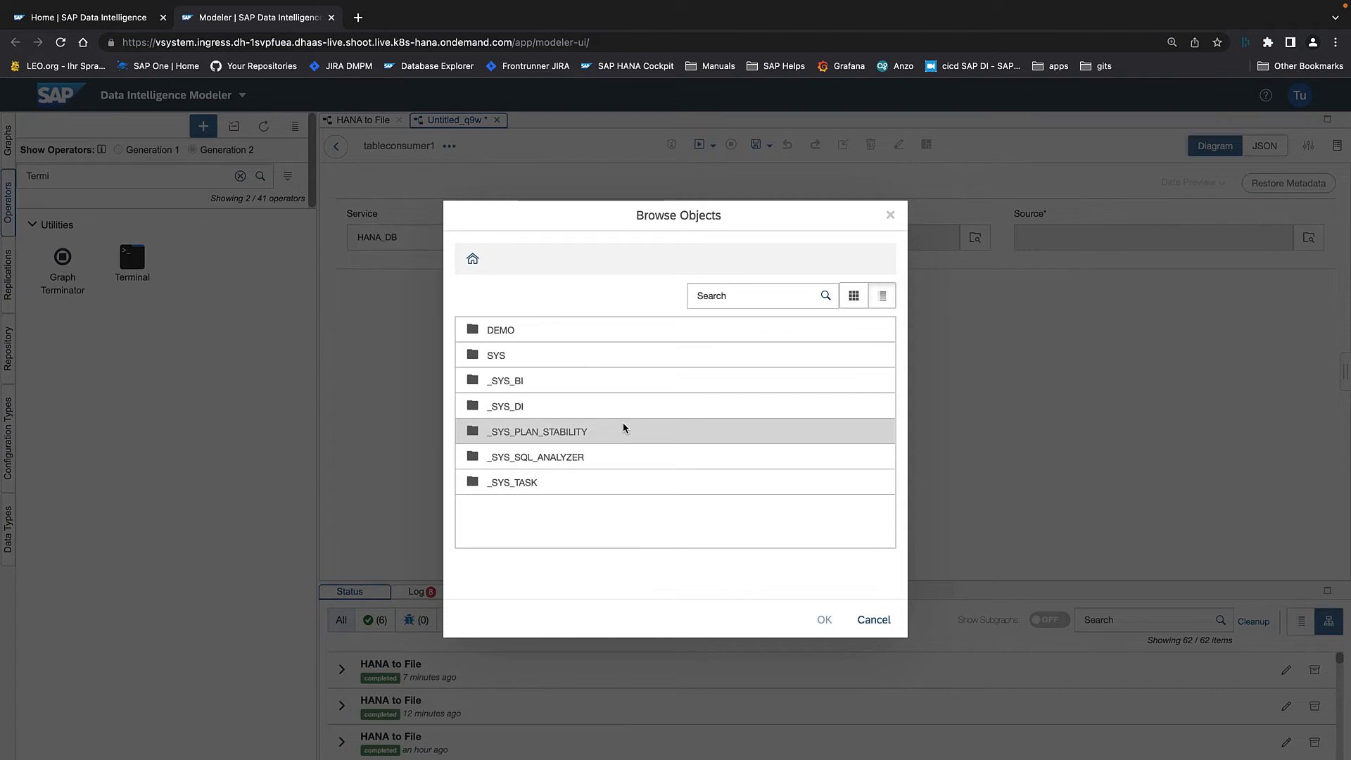
pyautogui.doubleClick(501, 335)
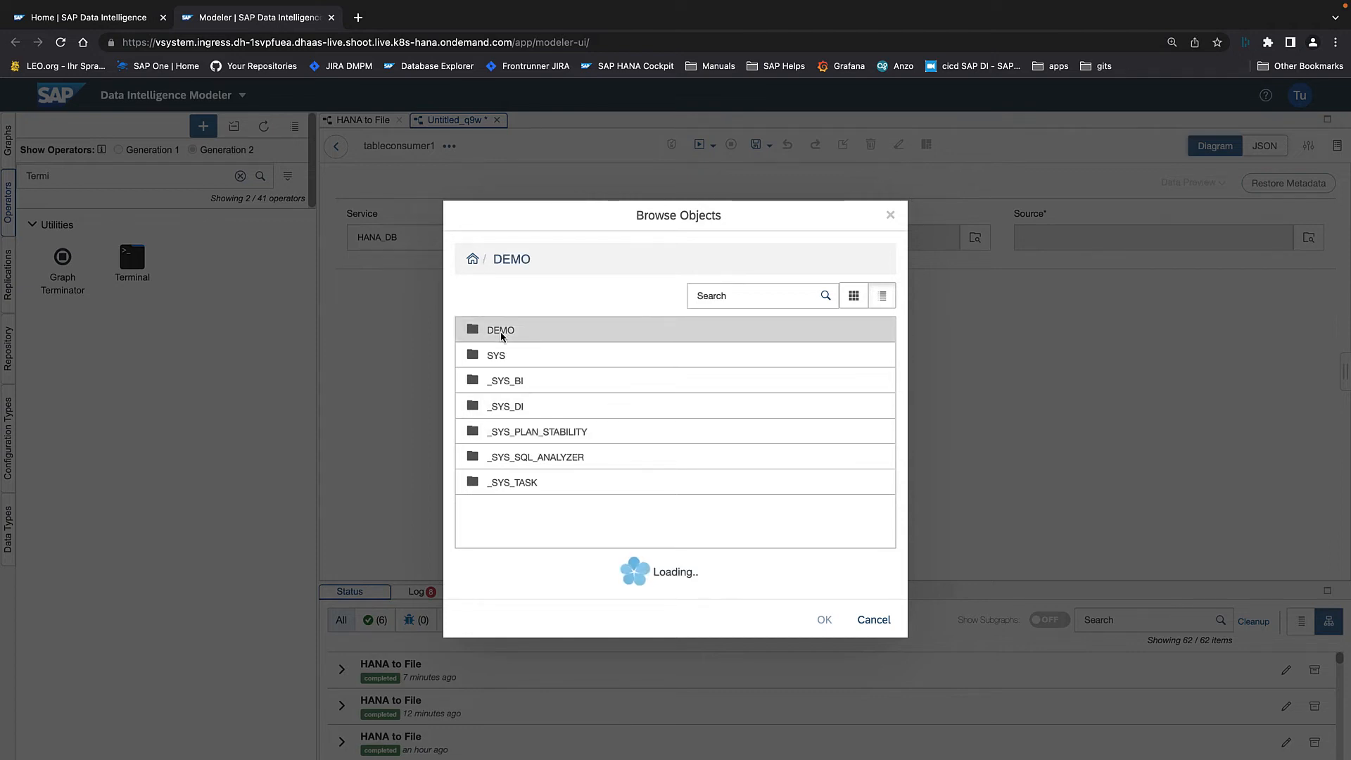
pyautogui.scroll(-2, 566, 459)
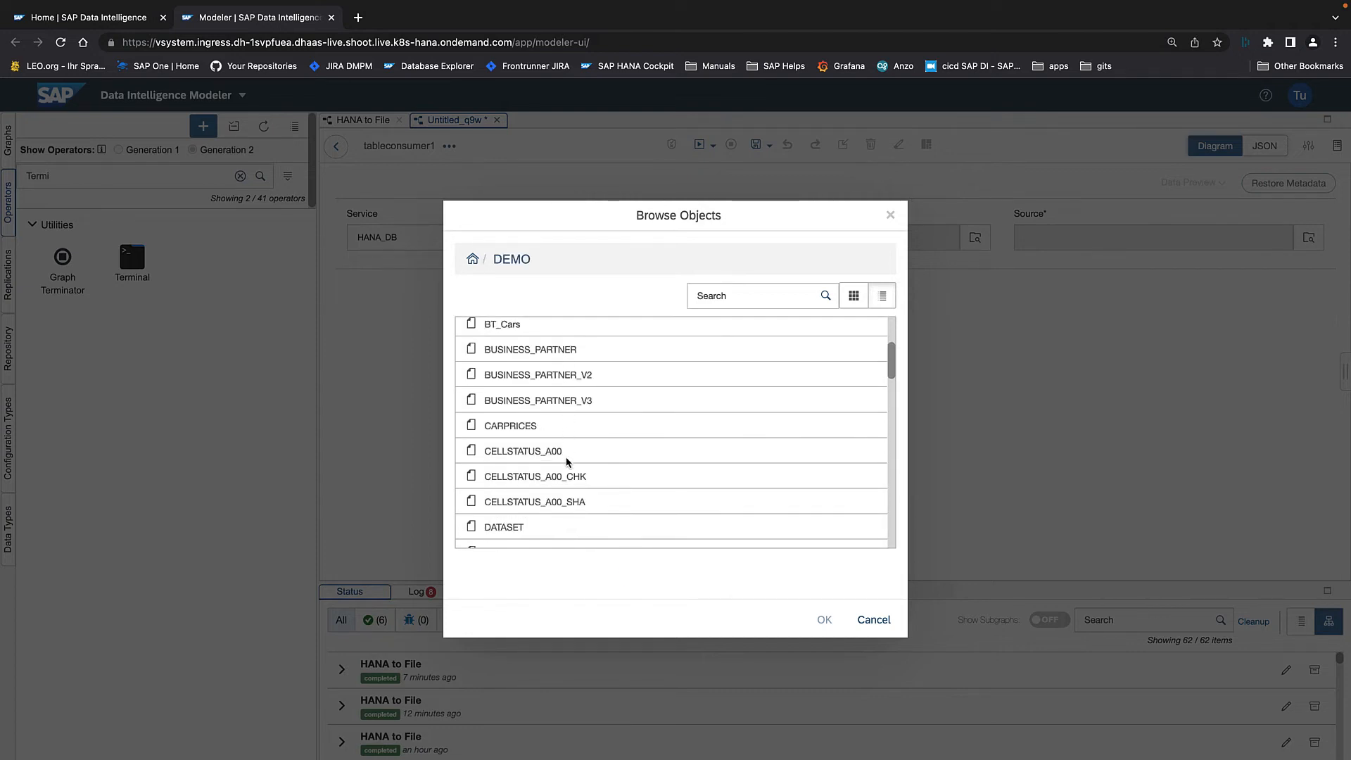
pyautogui.scroll(-8, 567, 461)
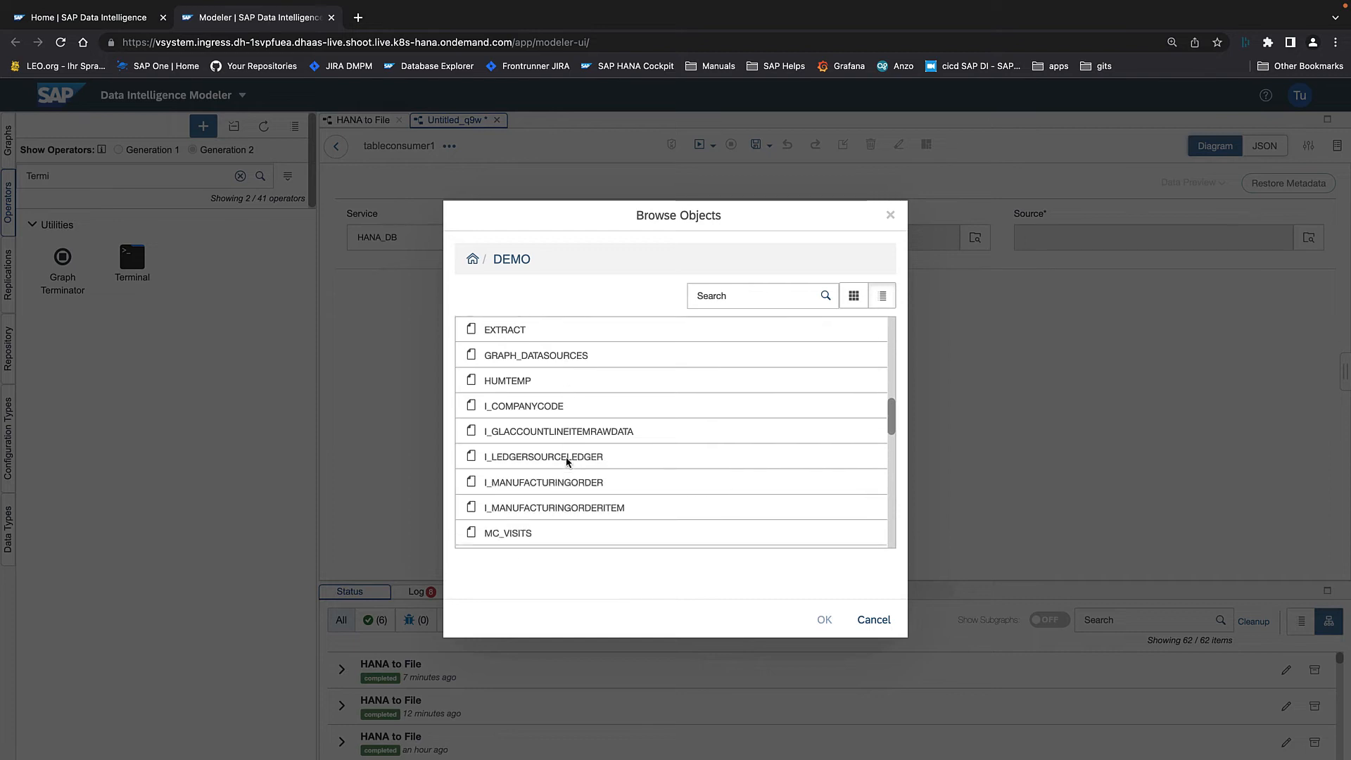
pyautogui.scroll(-4, 567, 462)
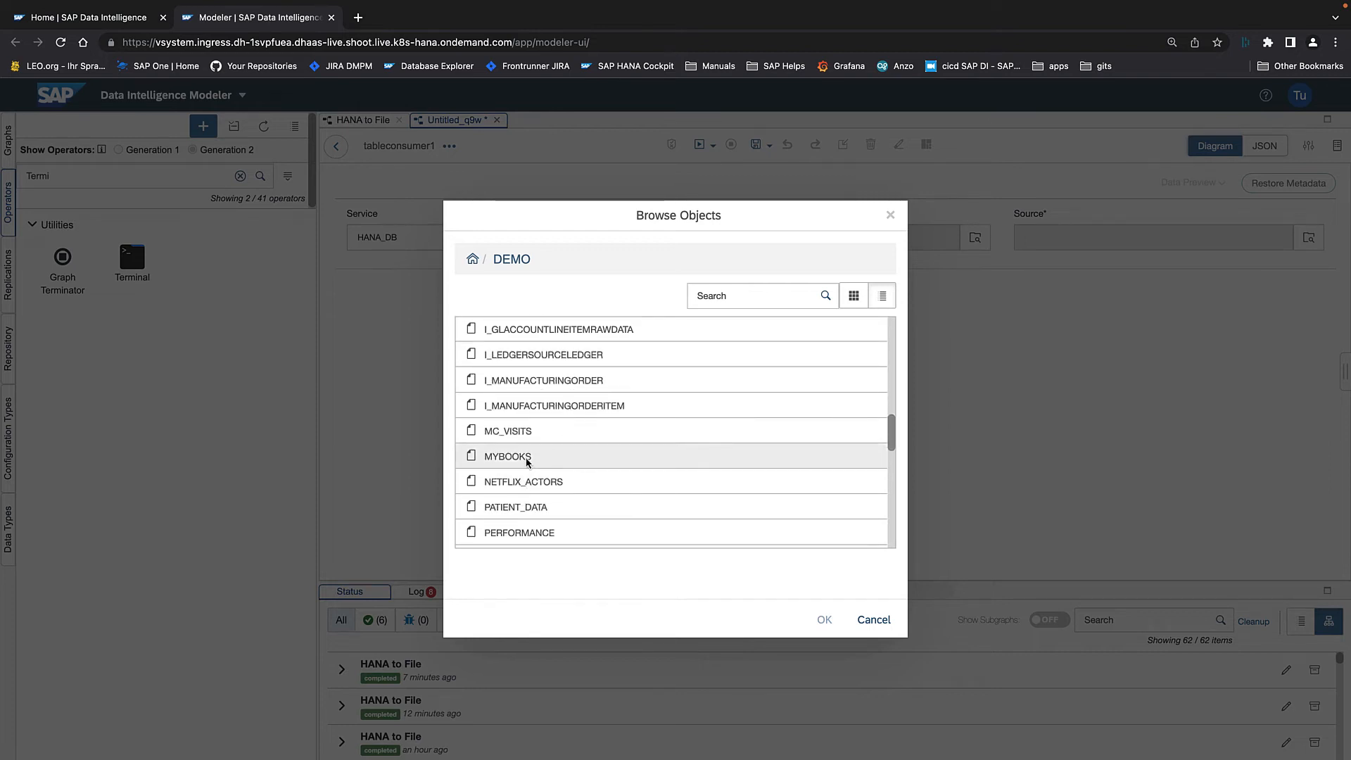
pyautogui.doubleClick(526, 459)
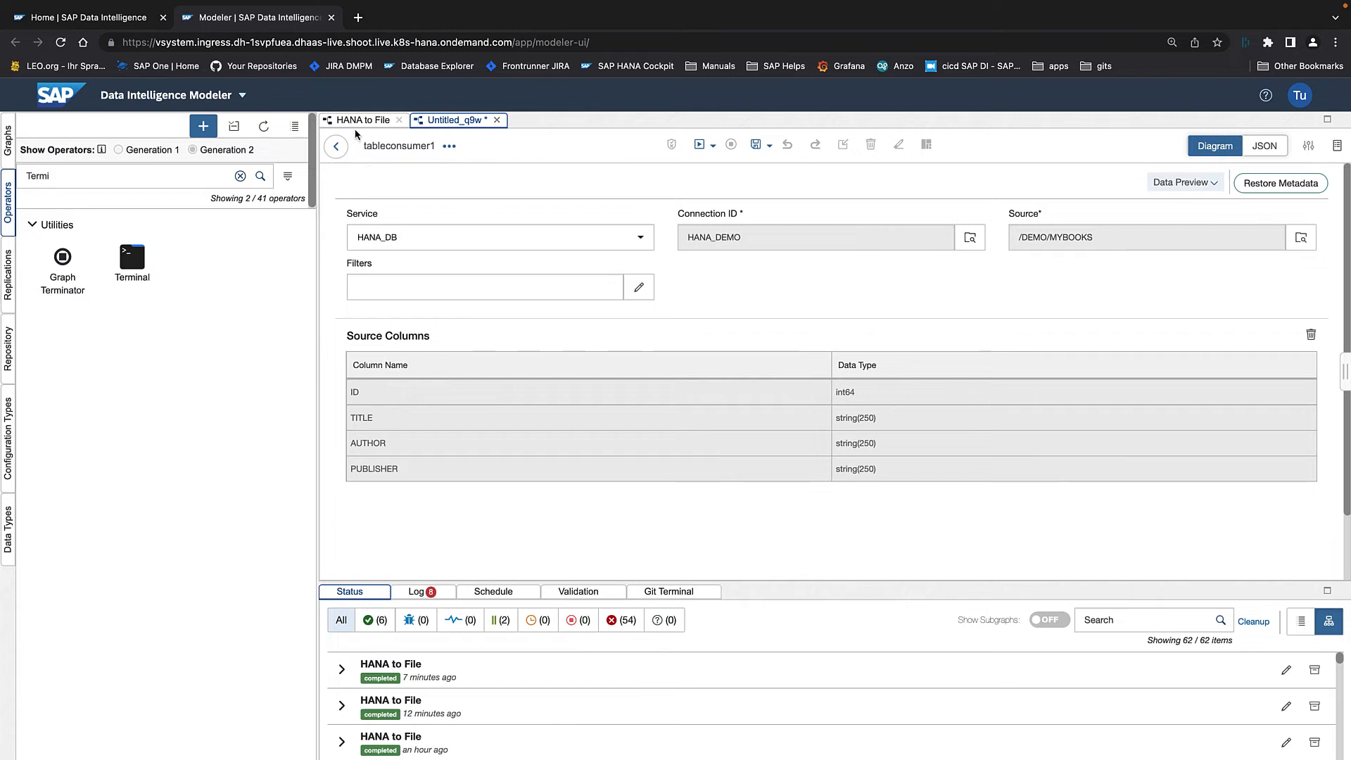
pyautogui.click(337, 147)
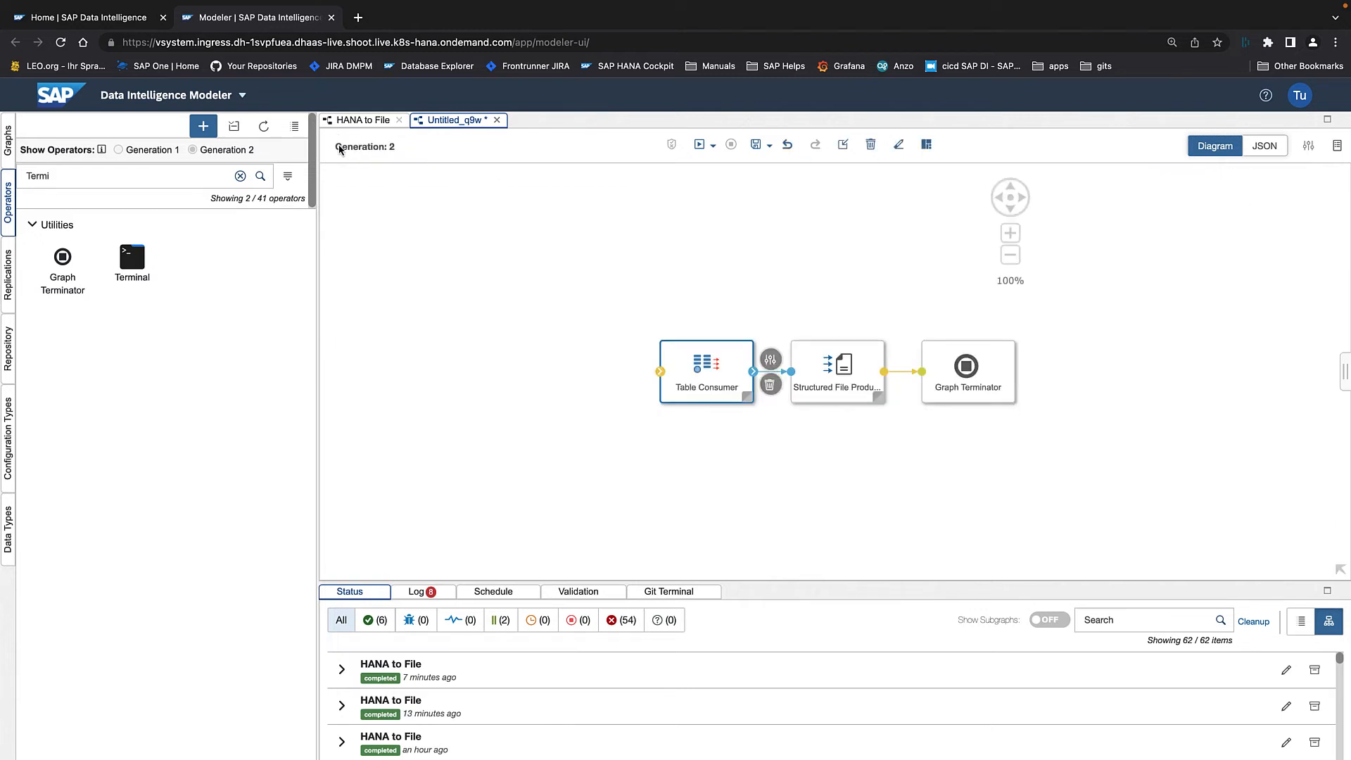
# Open the Structured File Producer's detailed editor, set its service to S3 and choose S3_Catalog as the connection ID.
pyautogui.click(820, 365)
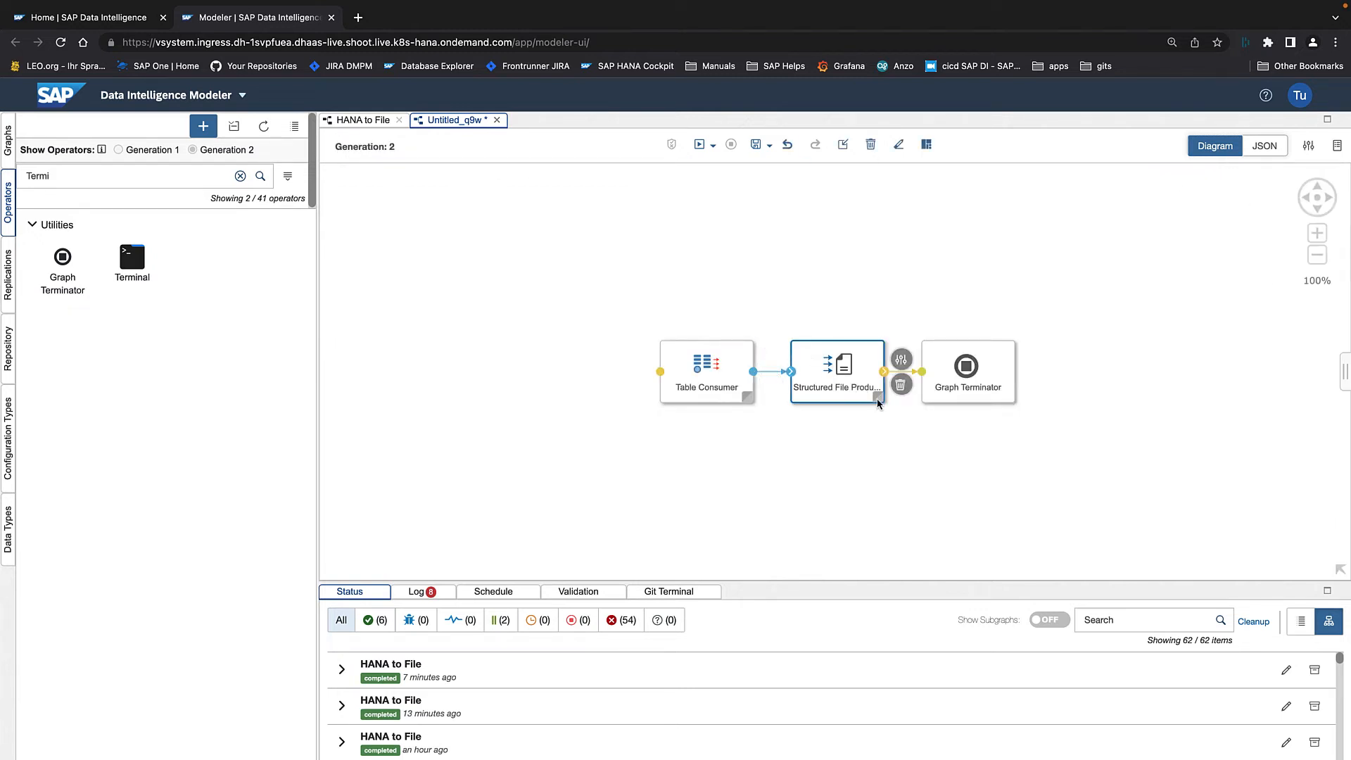
pyautogui.doubleClick(876, 398)
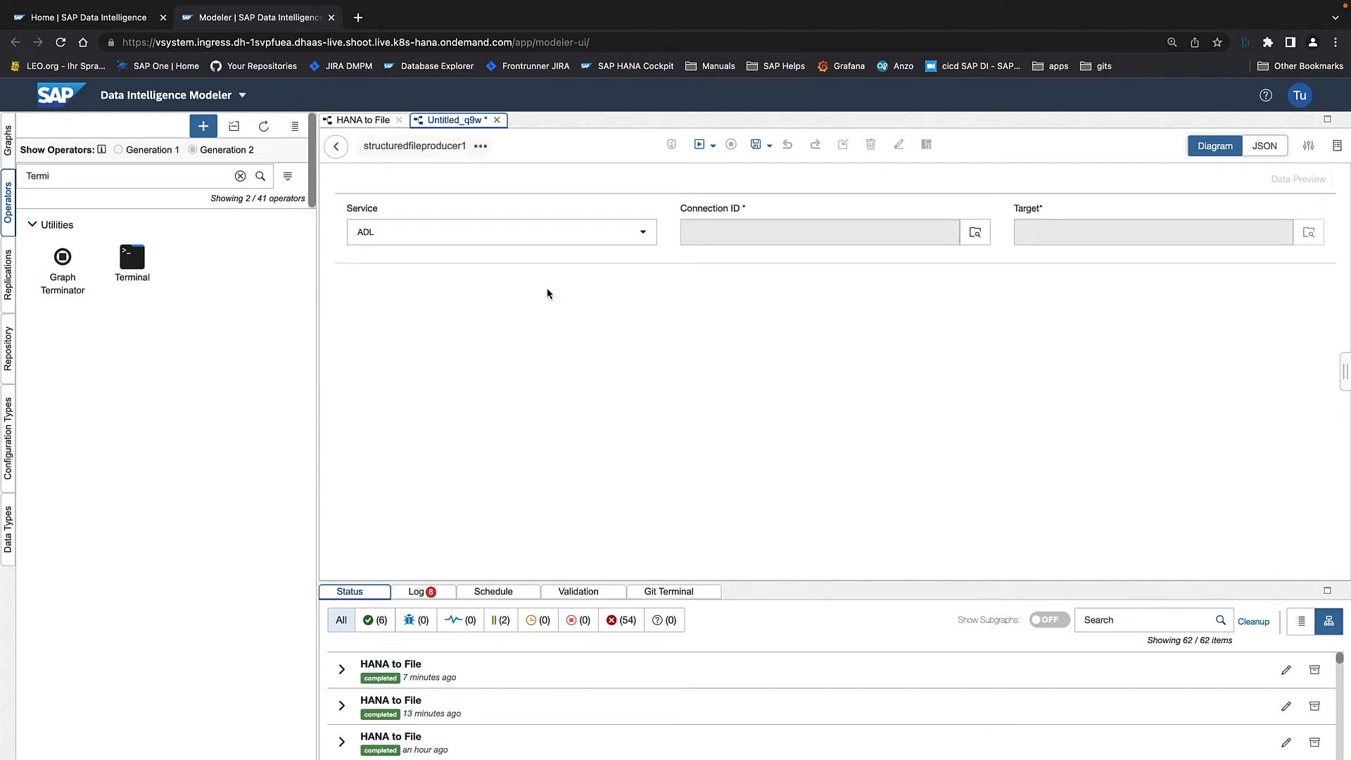
pyautogui.click(644, 235)
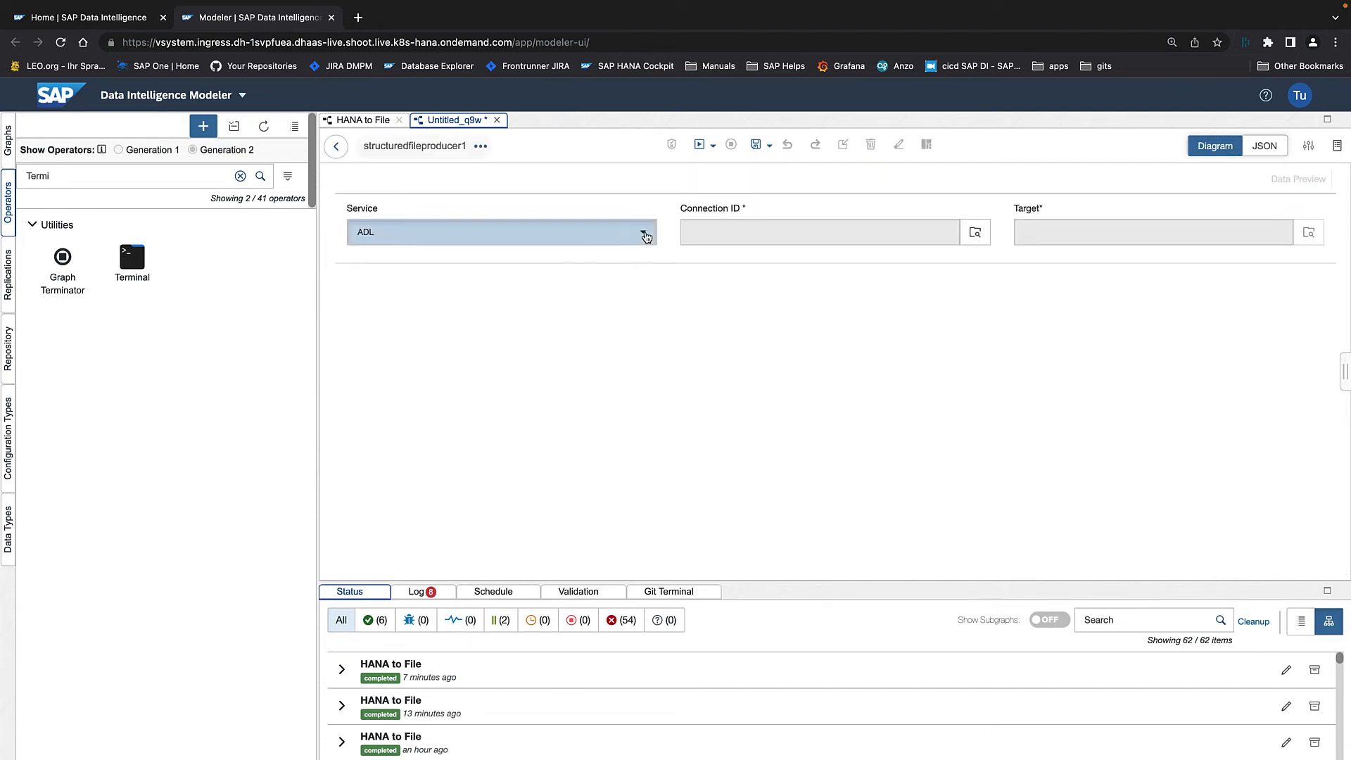
pyautogui.click(531, 359)
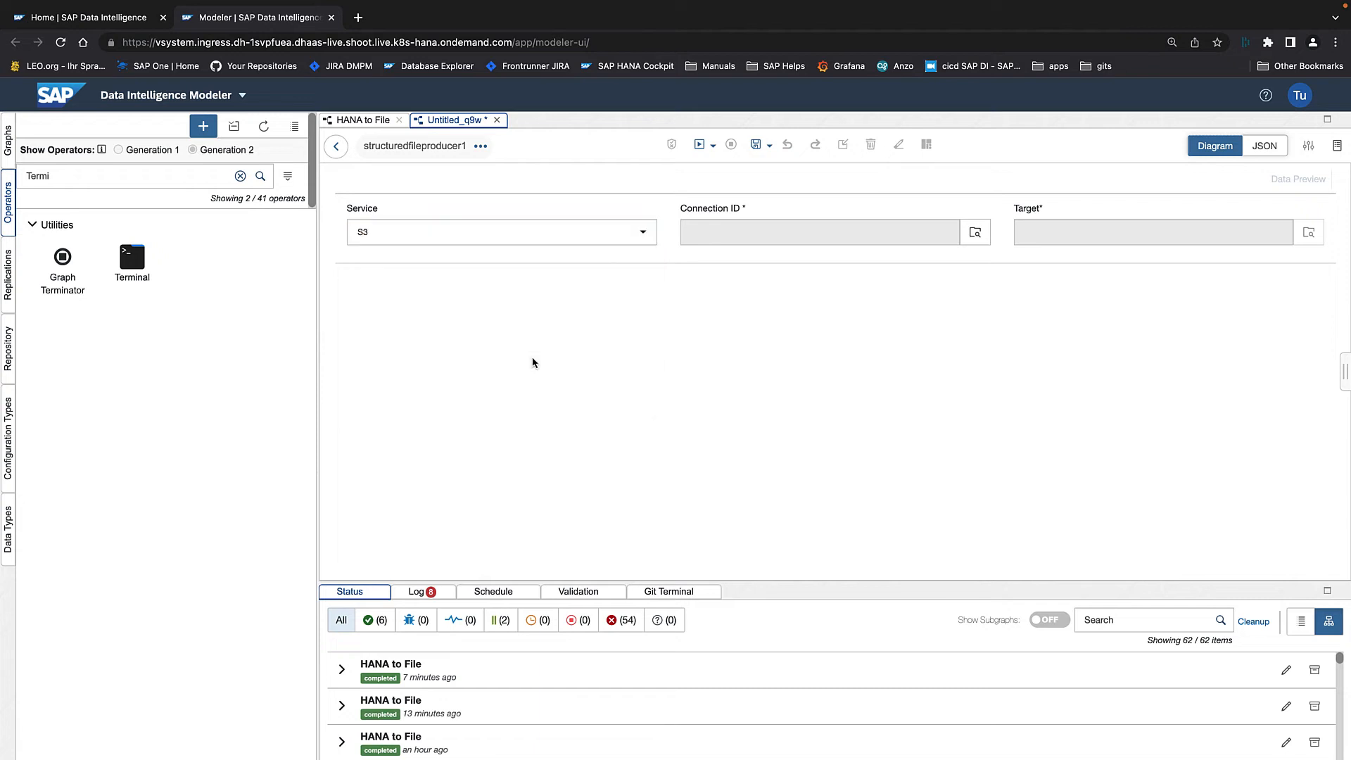
pyautogui.click(974, 232)
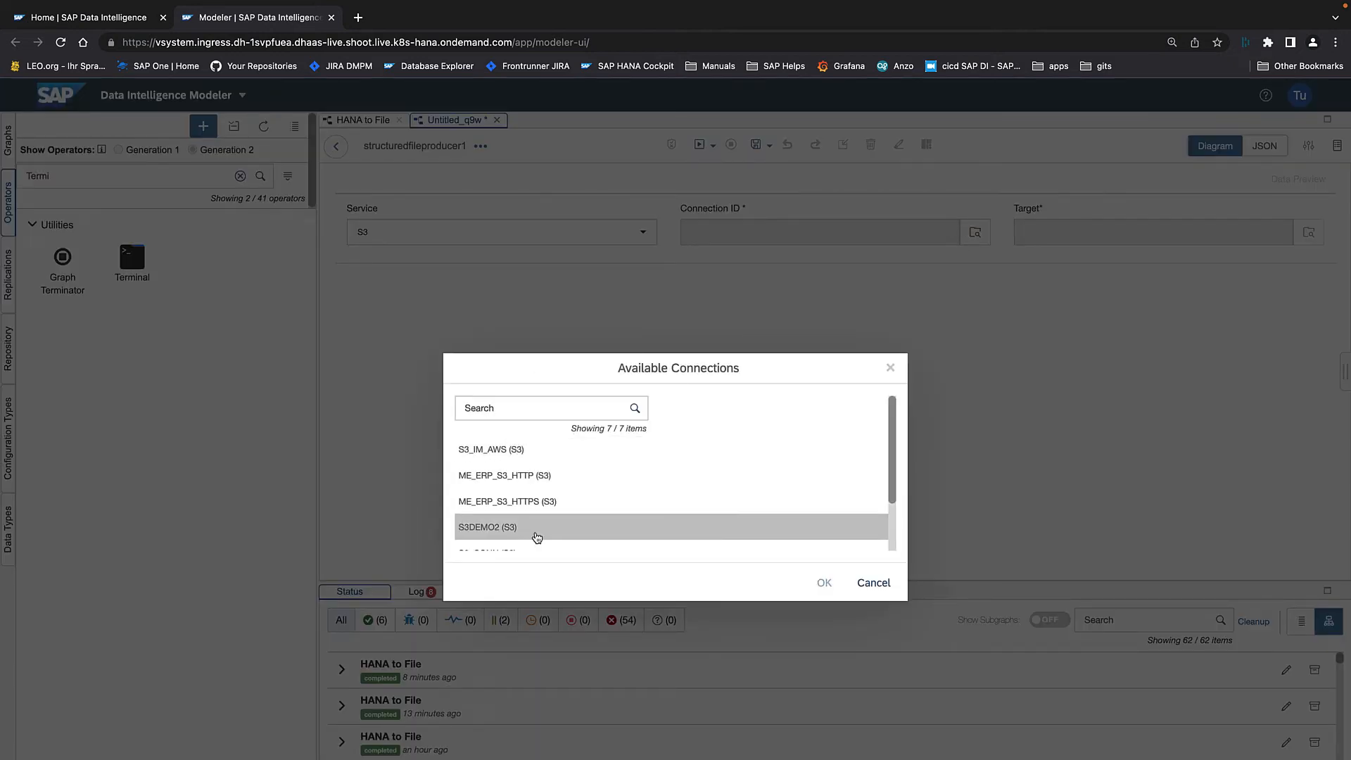
pyautogui.scroll(-2, 537, 537)
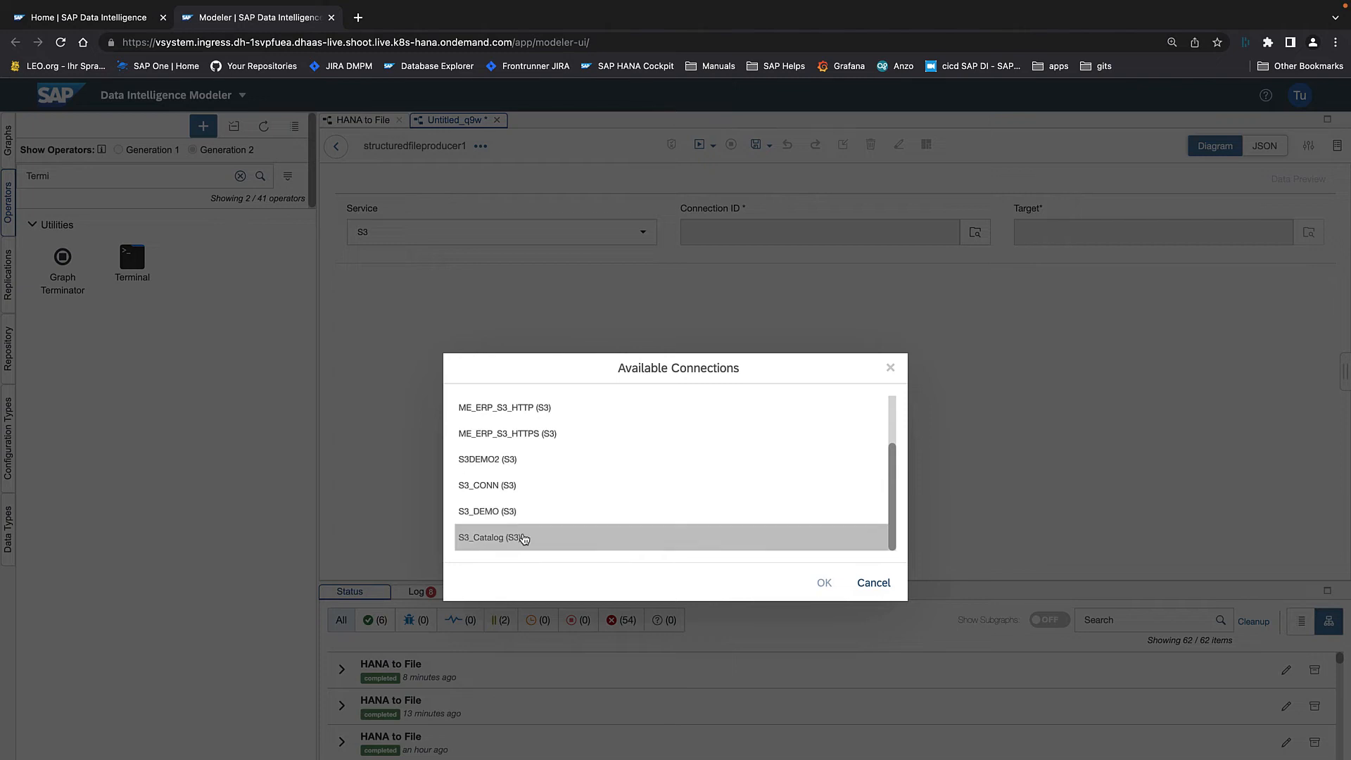
pyautogui.doubleClick(524, 537)
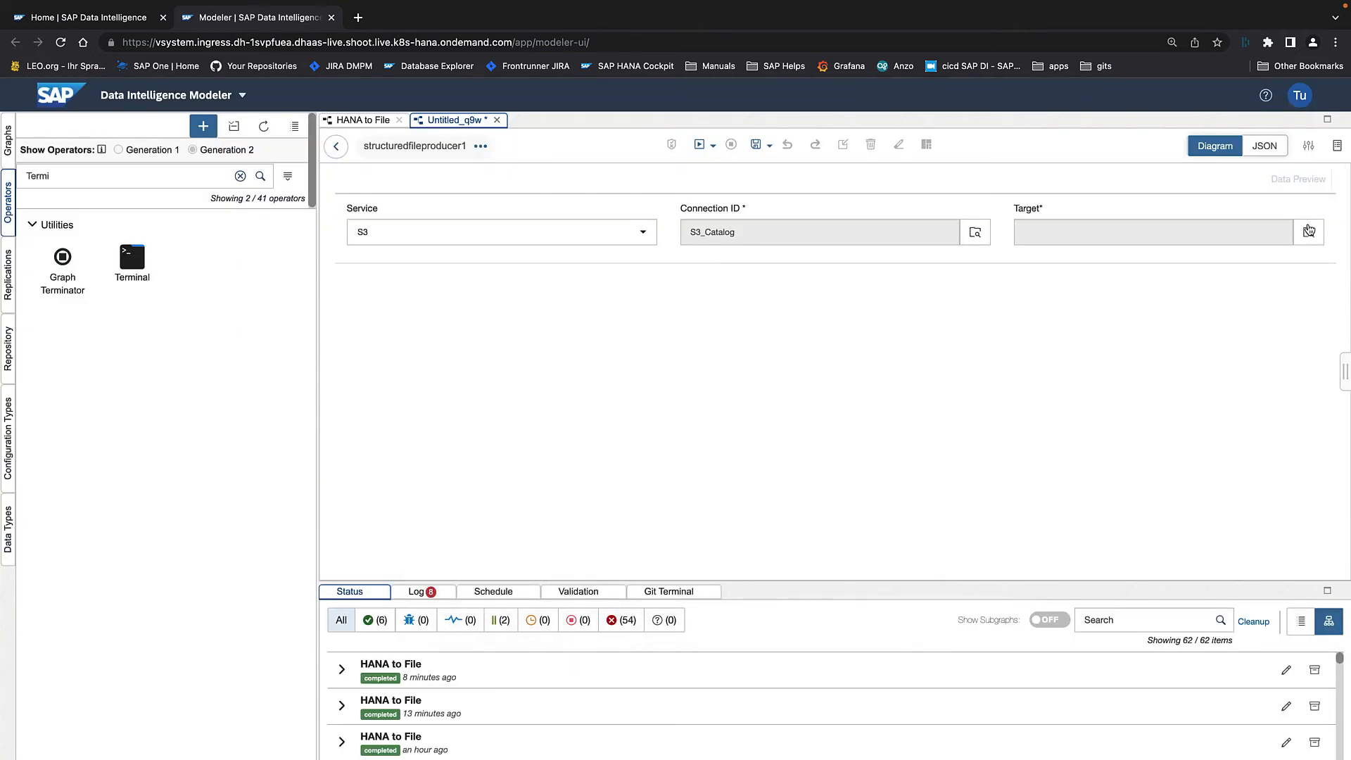
# Add a new target file mybooks.csv in the tmp folder for the Structured File Producer, and return to the graph.
pyautogui.click(1308, 231)
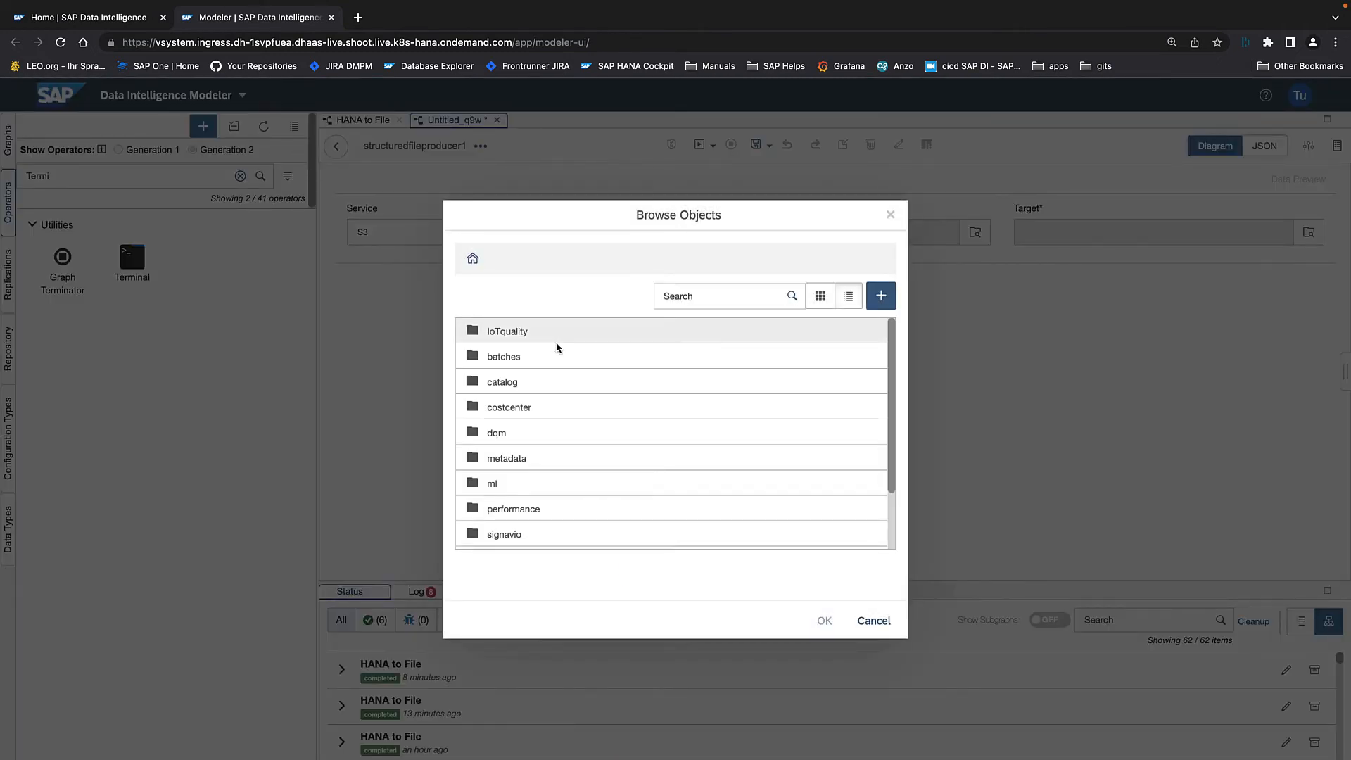
pyautogui.scroll(-2, 536, 512)
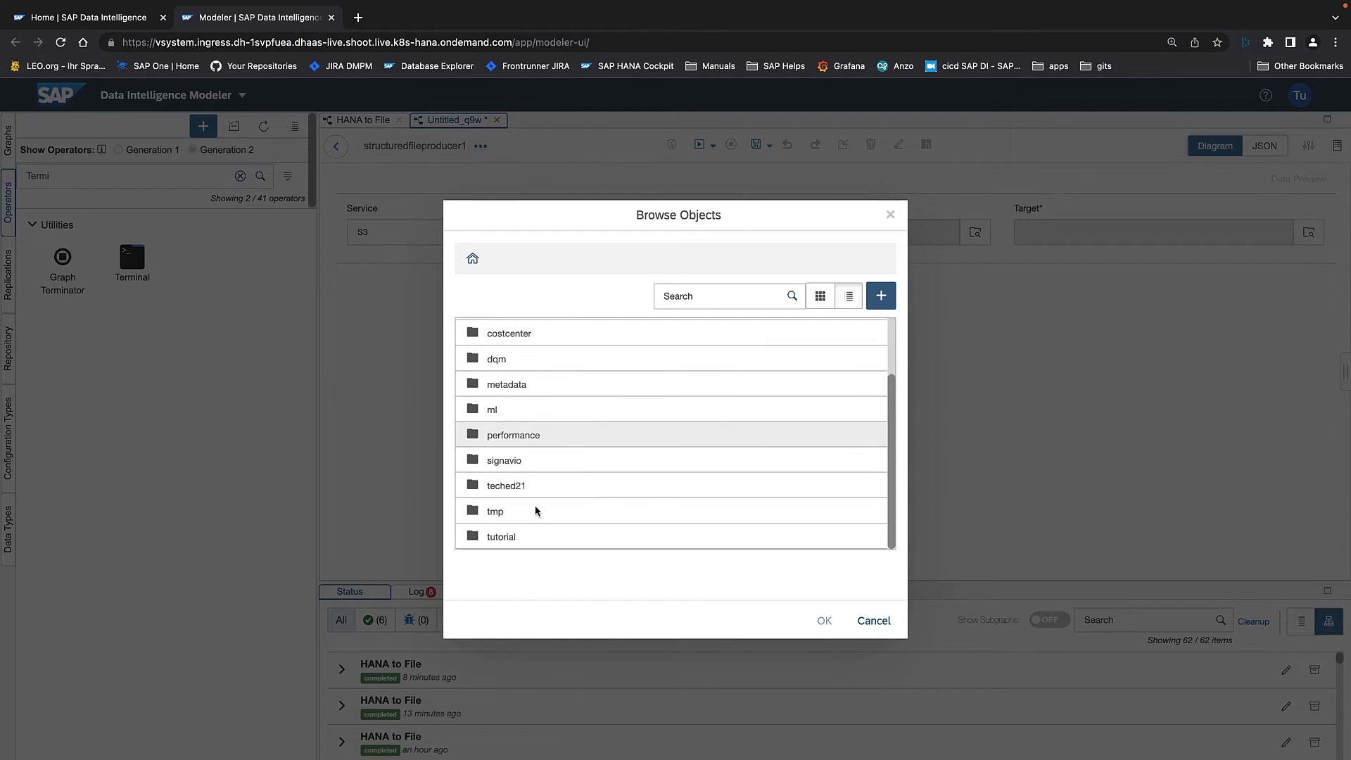
pyautogui.doubleClick(536, 512)
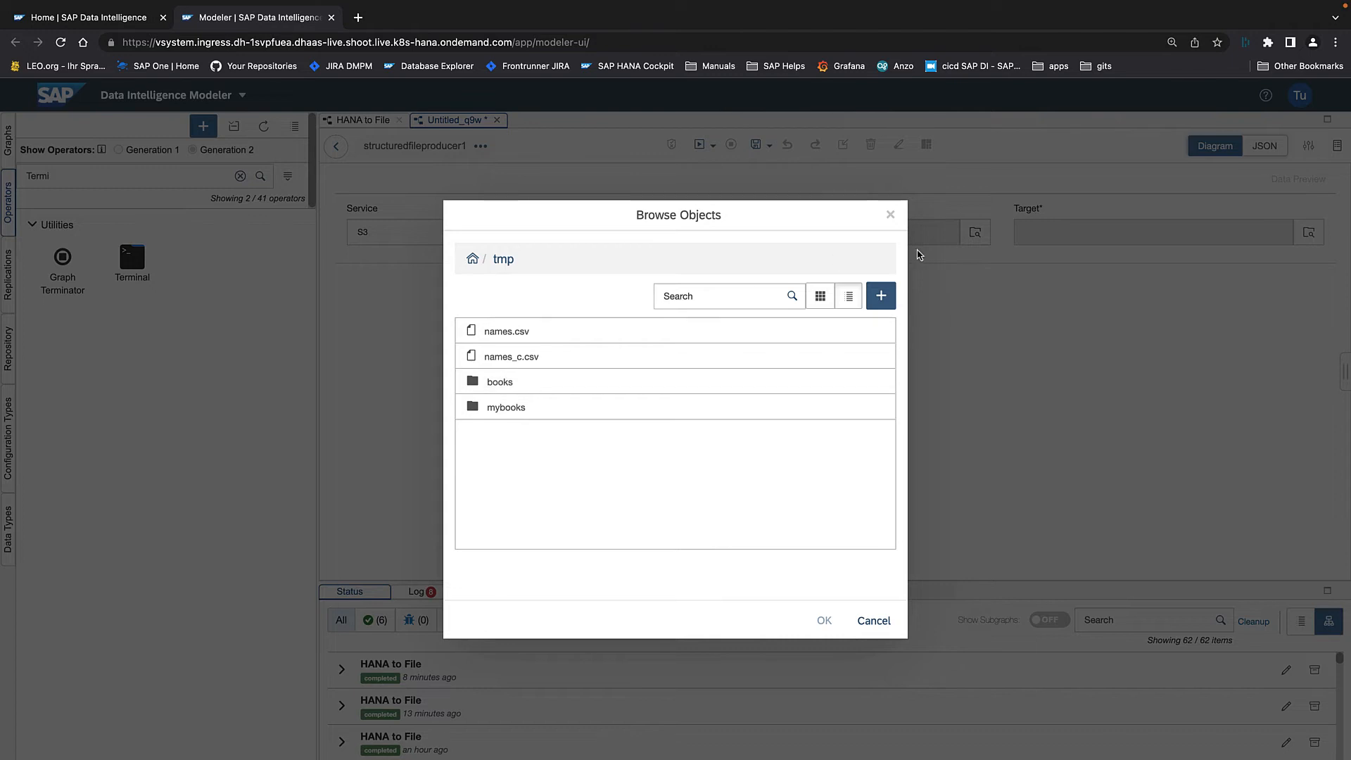
pyautogui.click(883, 299)
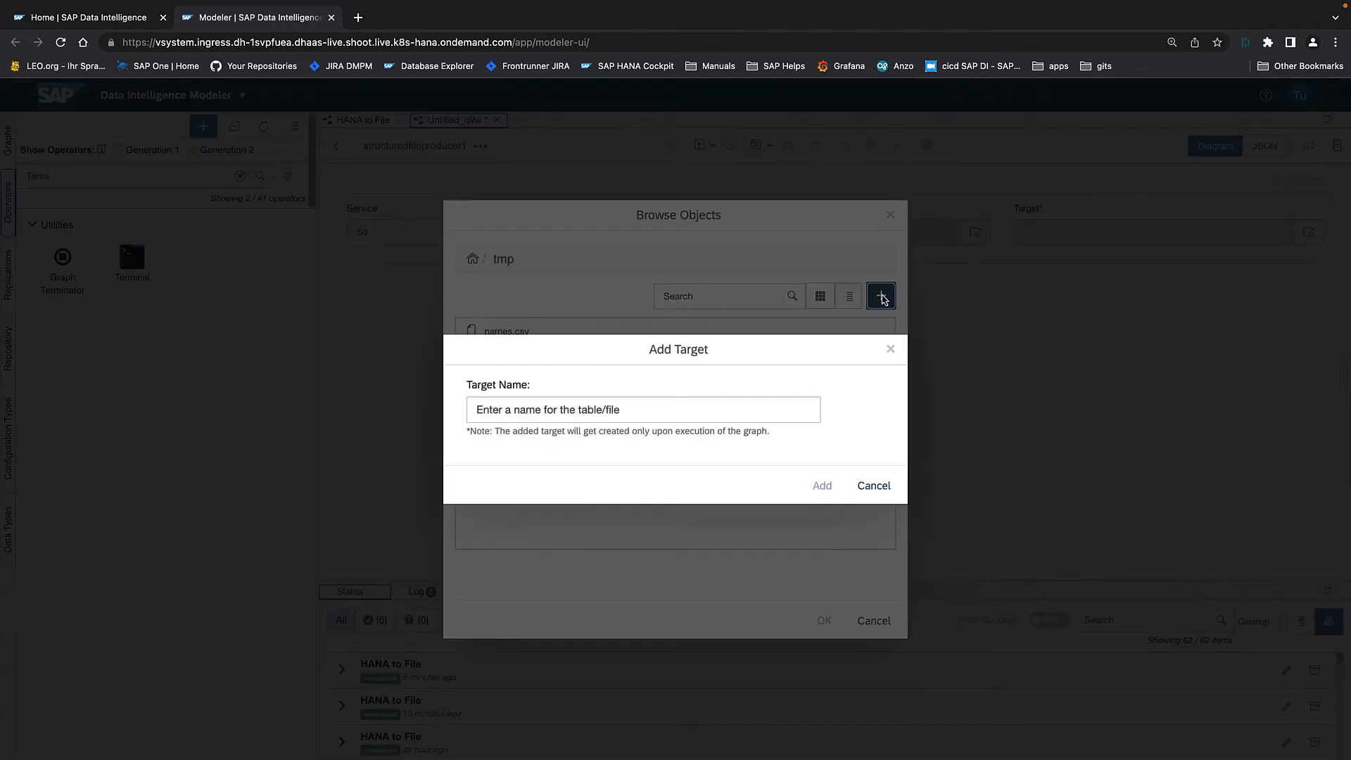
pyautogui.click(531, 415)
pyautogui.write('my')
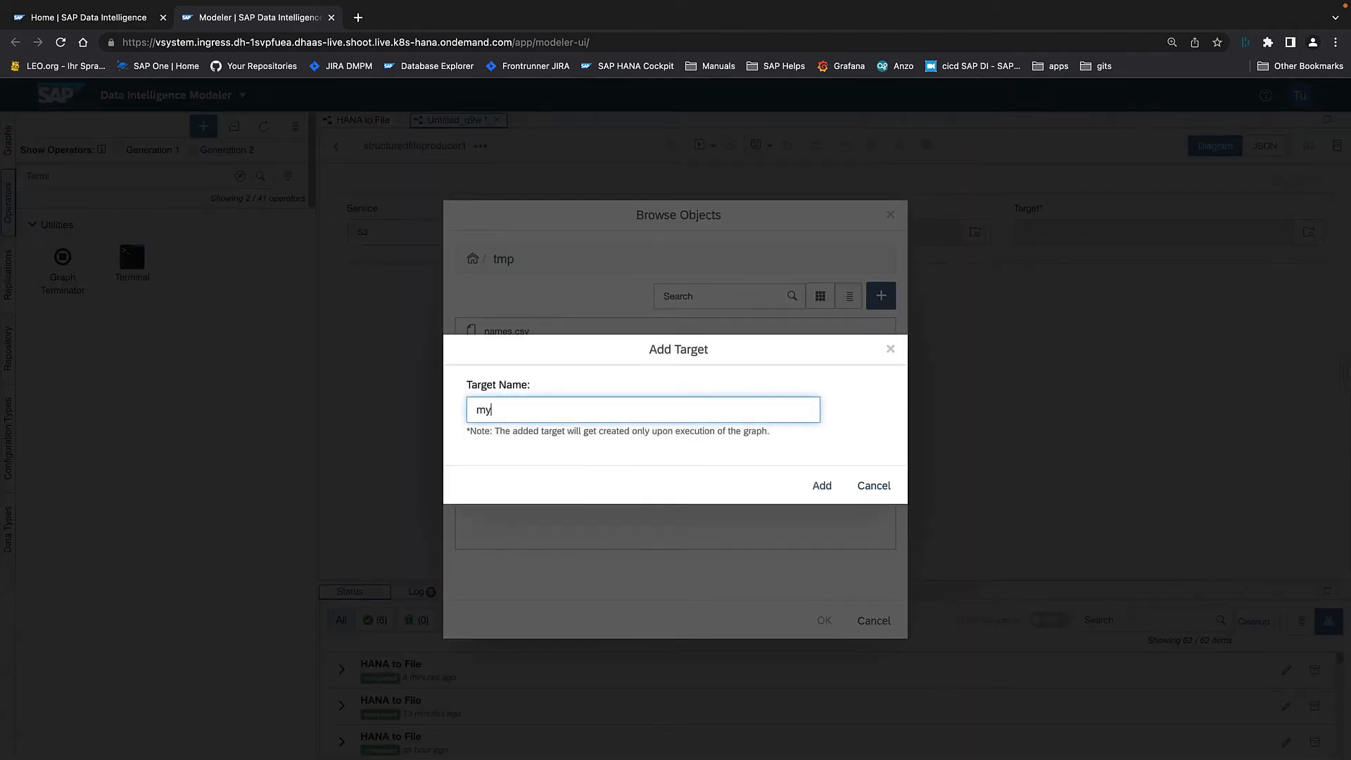
pyautogui.write('books.csv')
pyautogui.click(821, 486)
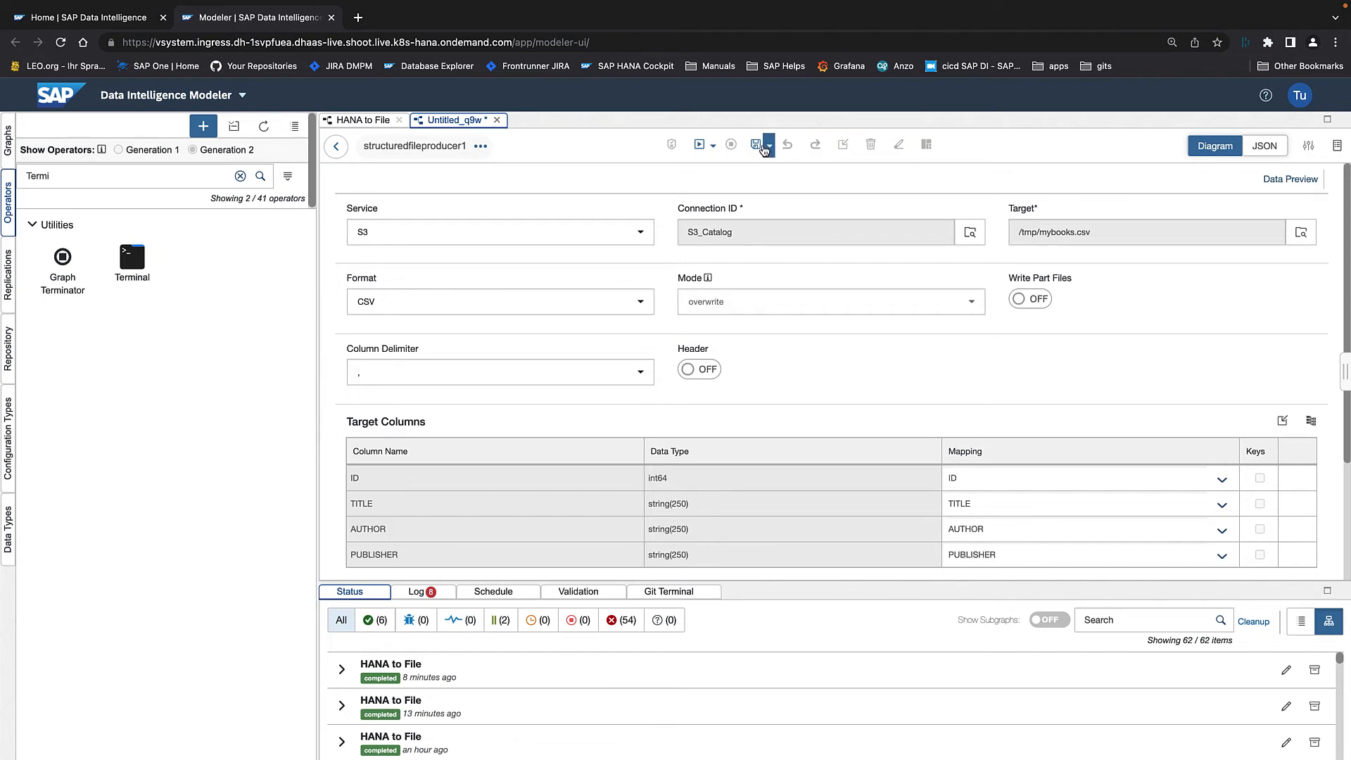
pyautogui.click(336, 146)
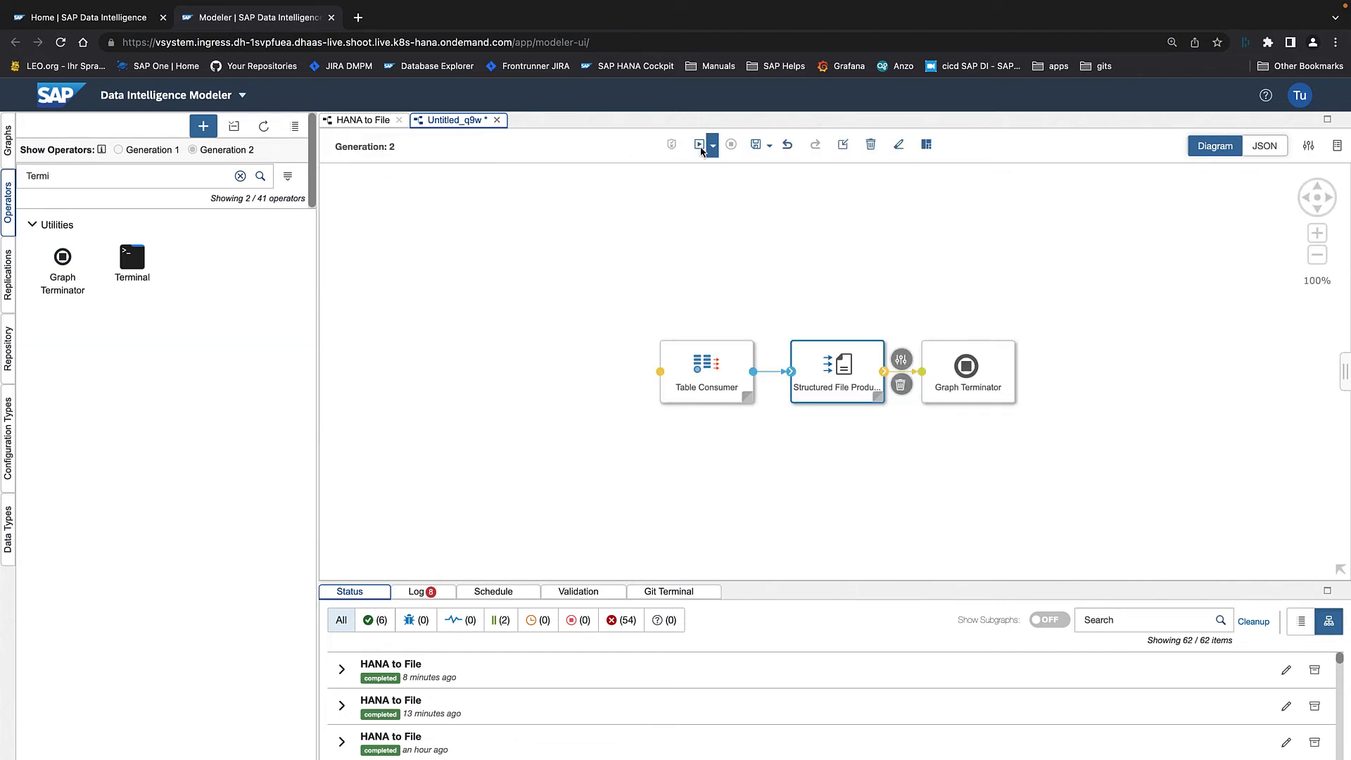
# Save the new graph under the name test.dbtofile with the description "DB to File", and run it.
pyautogui.click(755, 145)
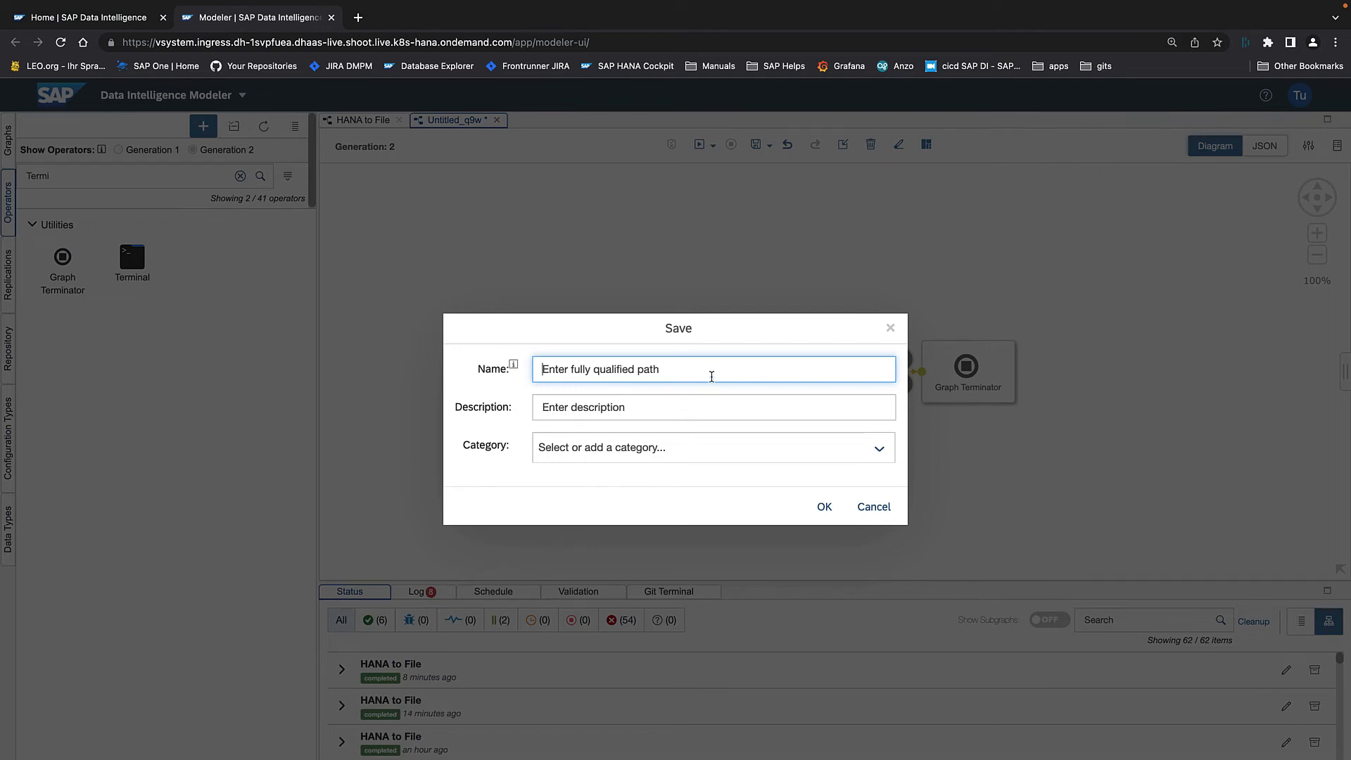
pyautogui.write('terst')
pyautogui.press('BackSpace')
pyautogui.press('BackSpace')
pyautogui.press('BackSpace')
pyautogui.write('st.dbtofile')
pyautogui.press('Tab')
pyautogui.write('DB to ')
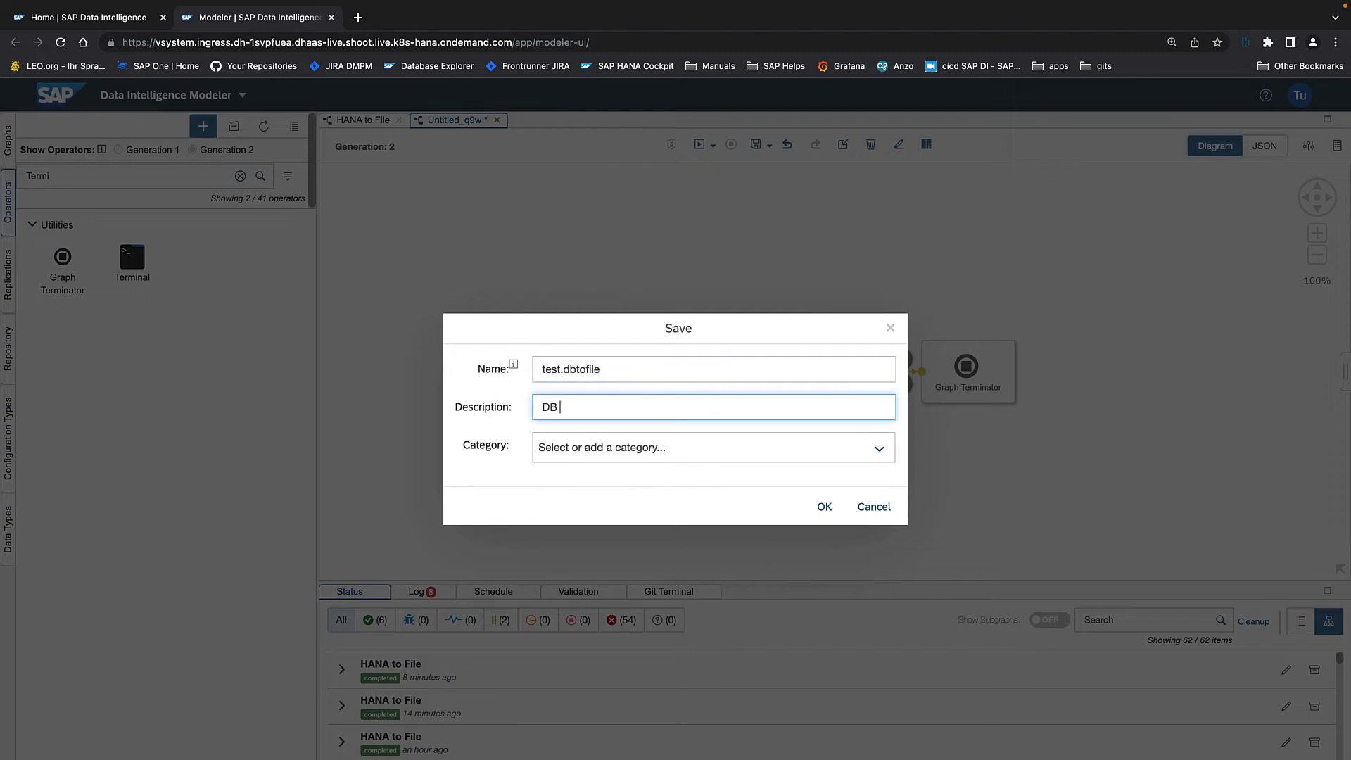
pyautogui.write('File')
pyautogui.click(817, 506)
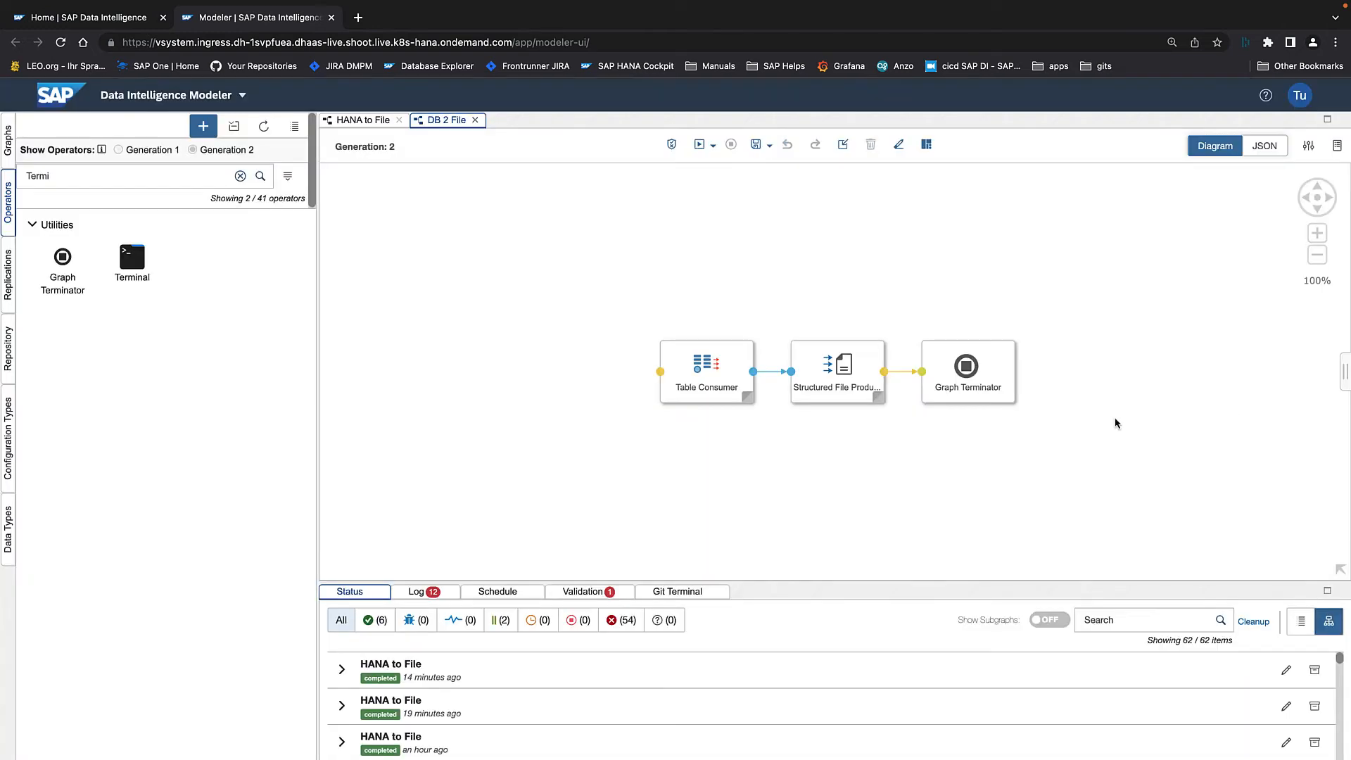
pyautogui.click(699, 146)
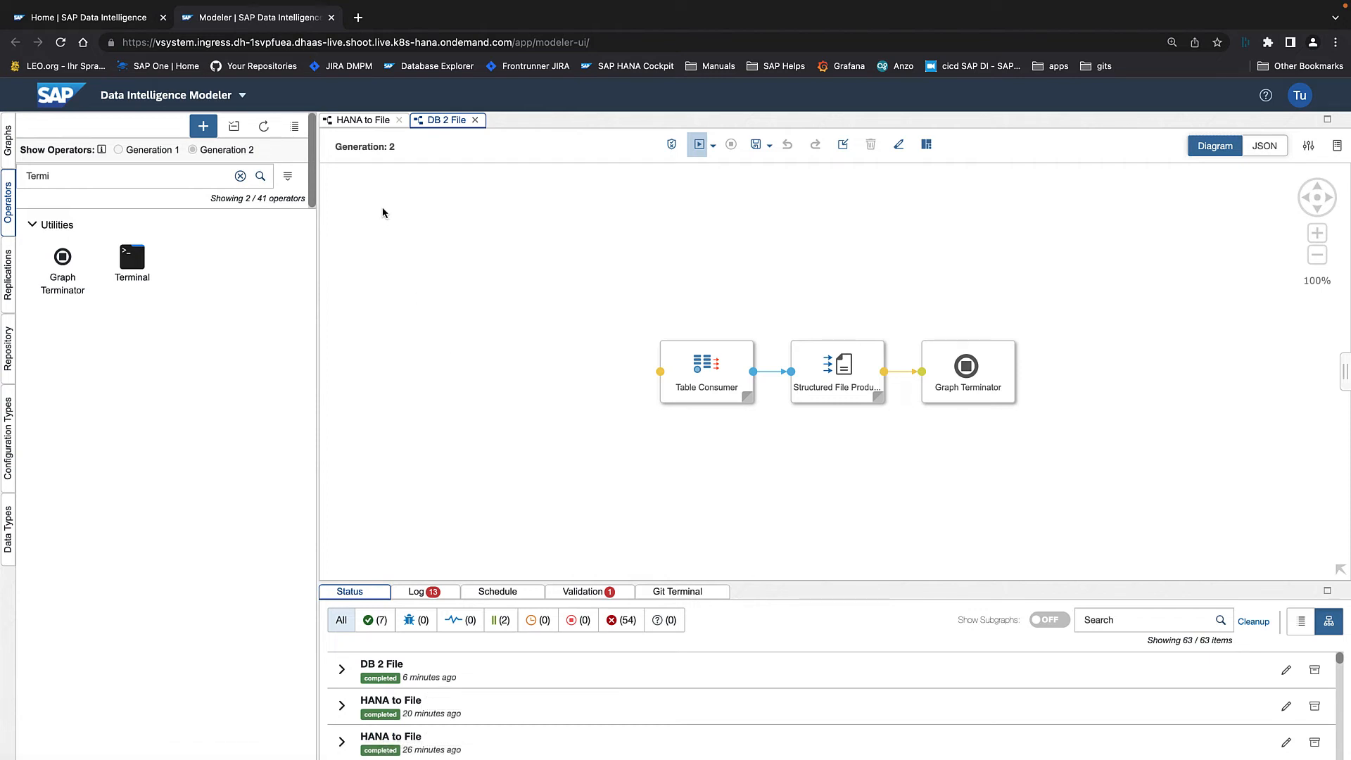
# In the HANA to File graph's Python3 Operator script, uncomment line 32 with the with_writer("header") call, and close the script.
pyautogui.click(360, 121)
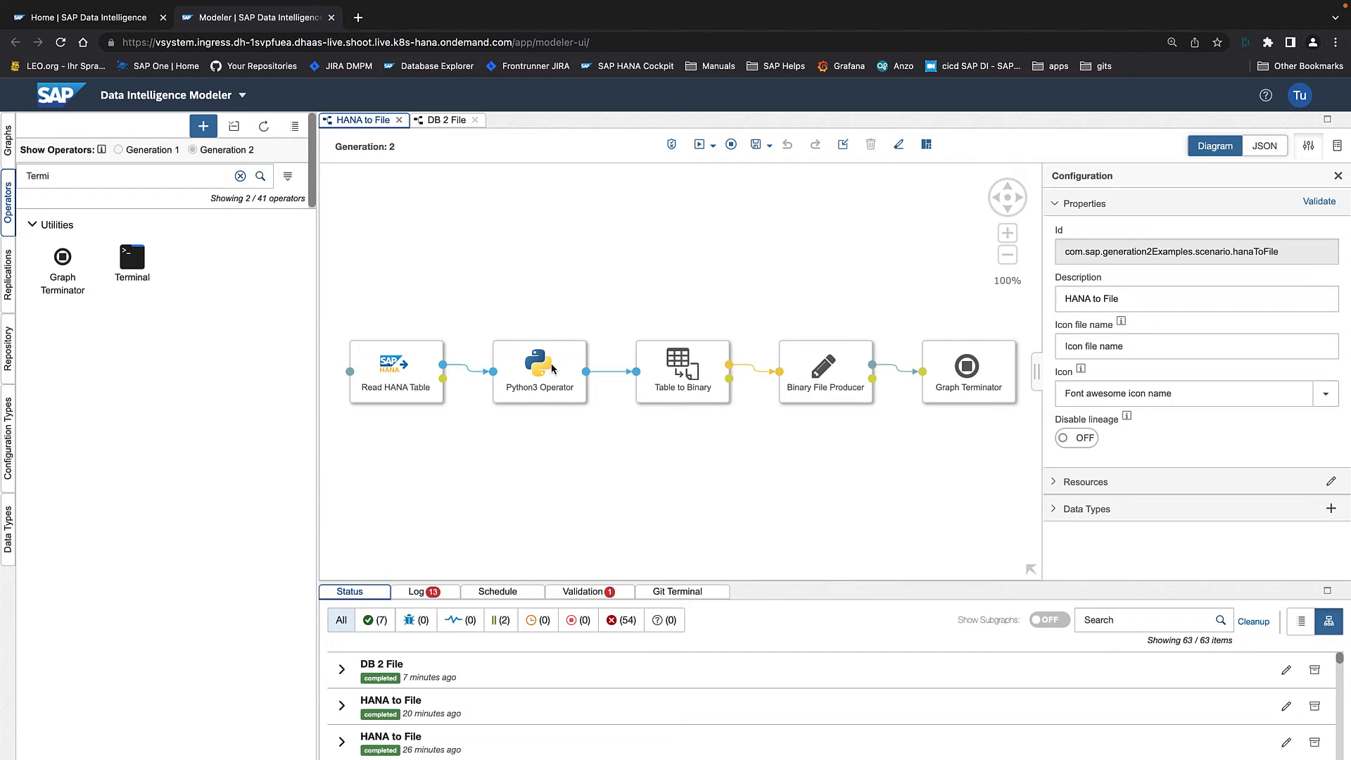
pyautogui.click(554, 366)
pyautogui.click(603, 335)
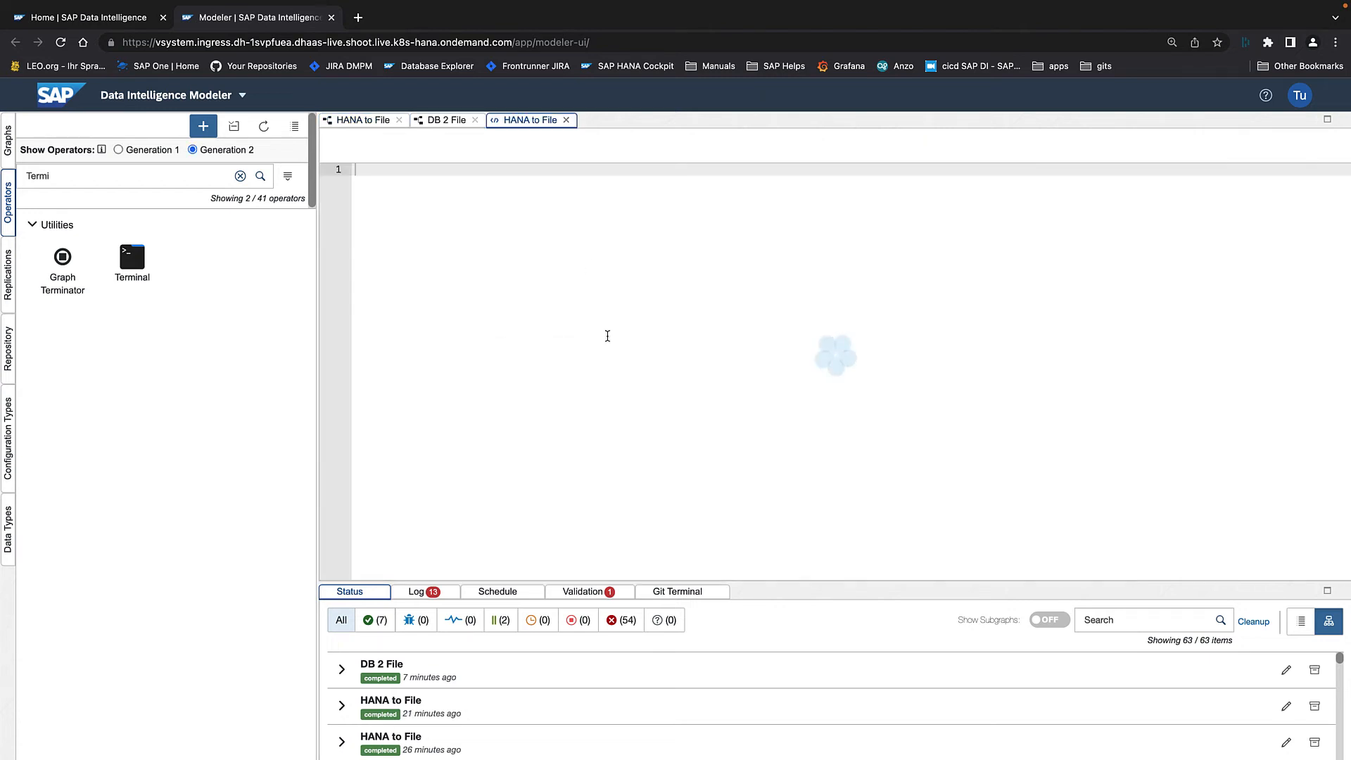
pyautogui.scroll(-3, 638, 414)
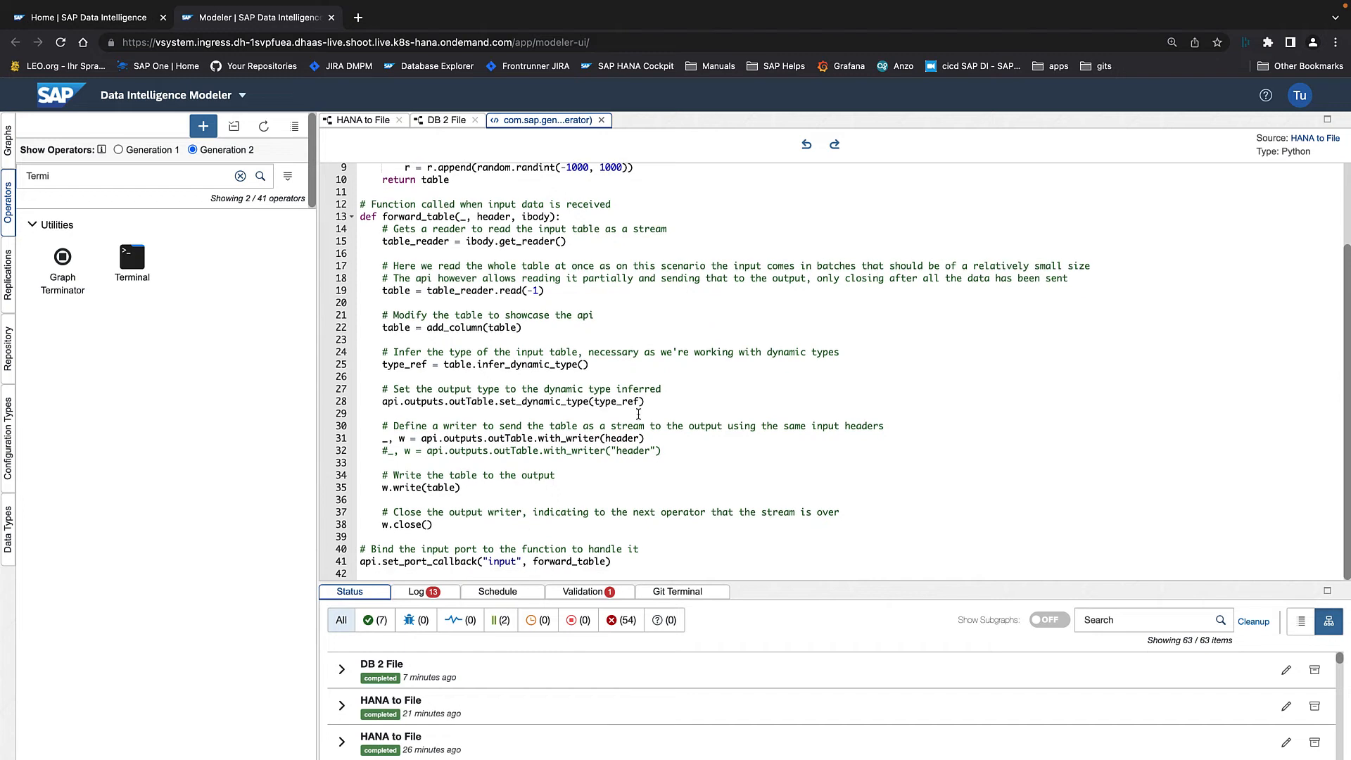
pyautogui.click(387, 450)
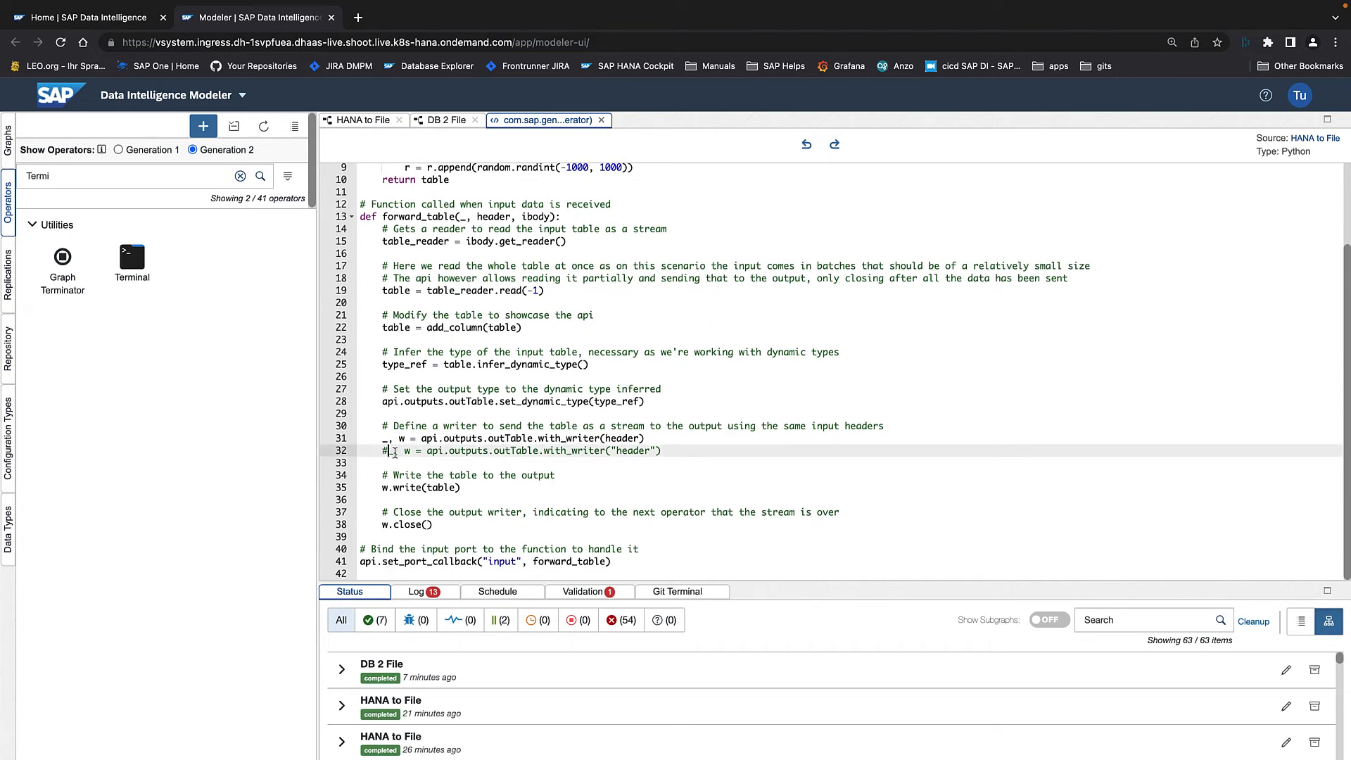
pyautogui.press('BackSpace')
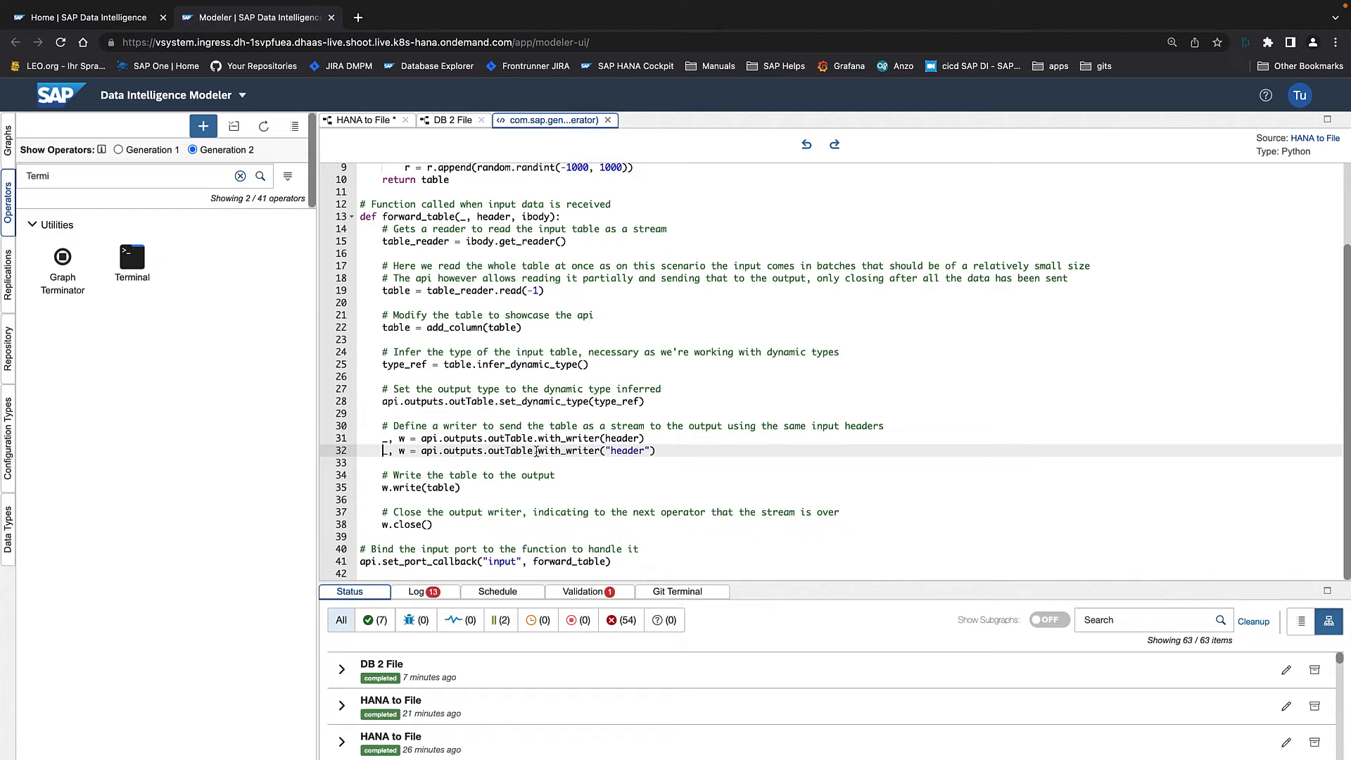
pyautogui.click(607, 121)
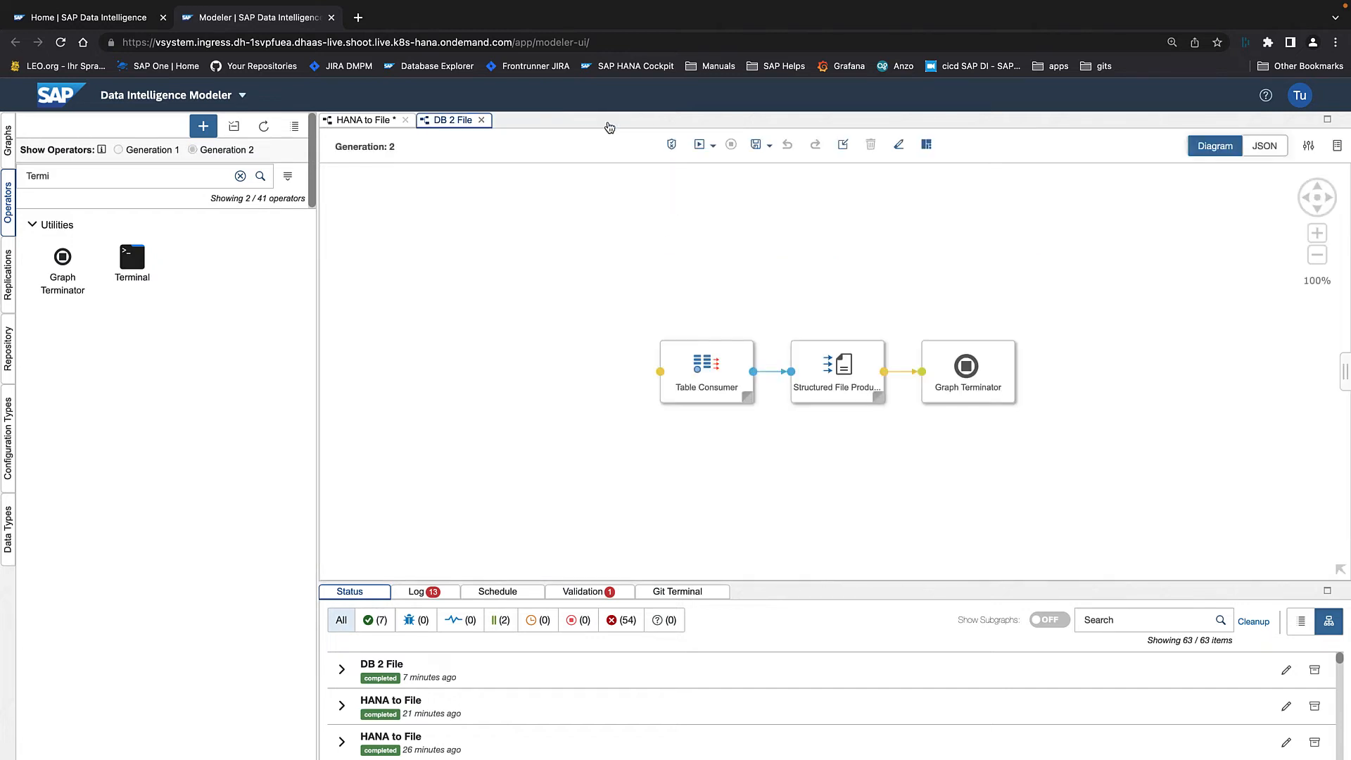
# Save the DB 2 File graph and the edited HANA to File graph.
pyautogui.click(756, 147)
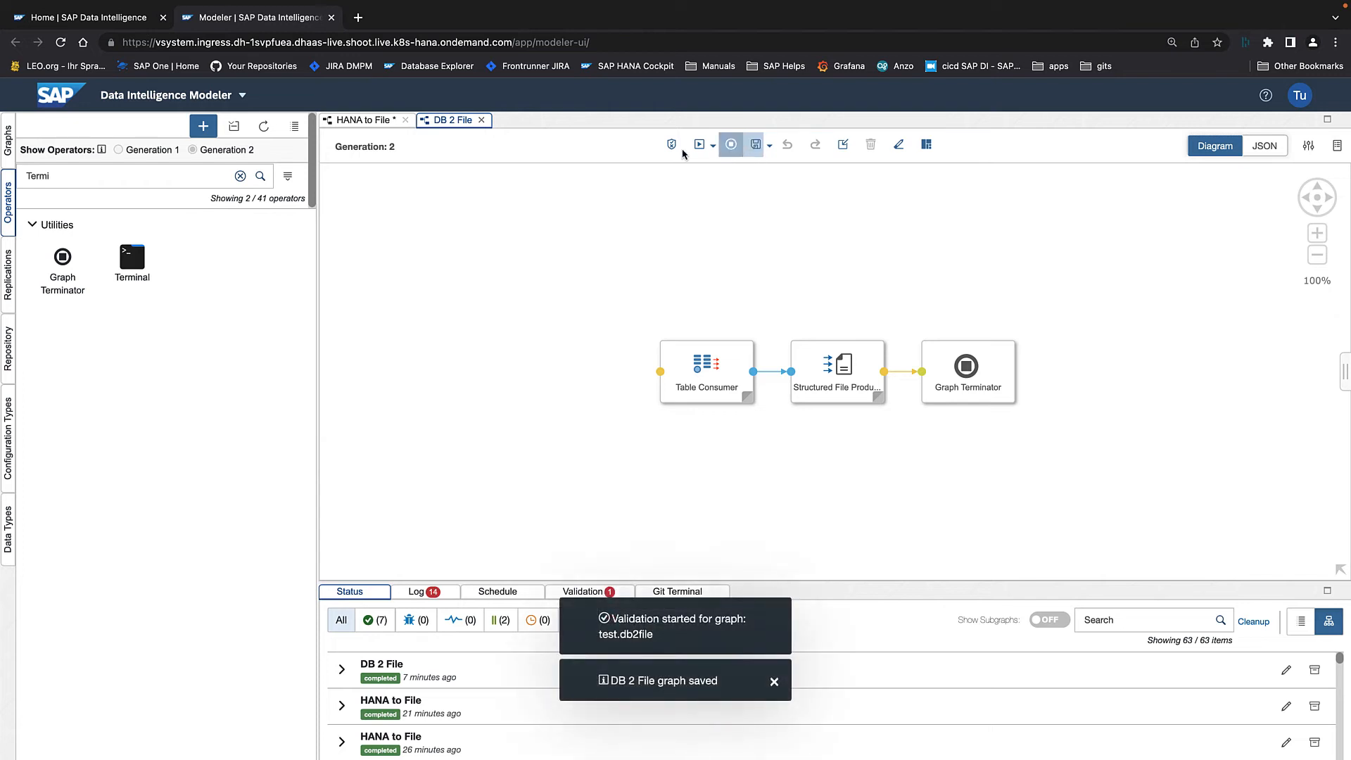
pyautogui.click(366, 120)
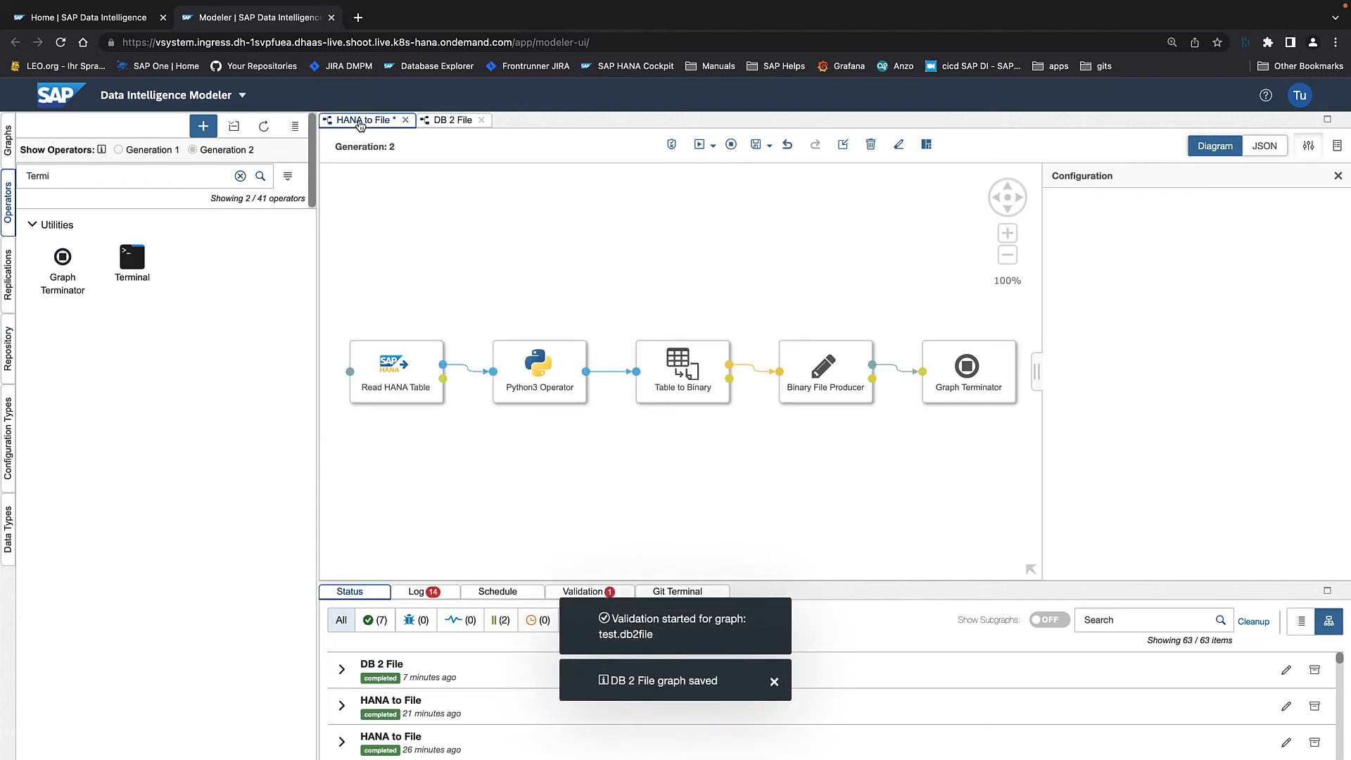
pyautogui.click(757, 151)
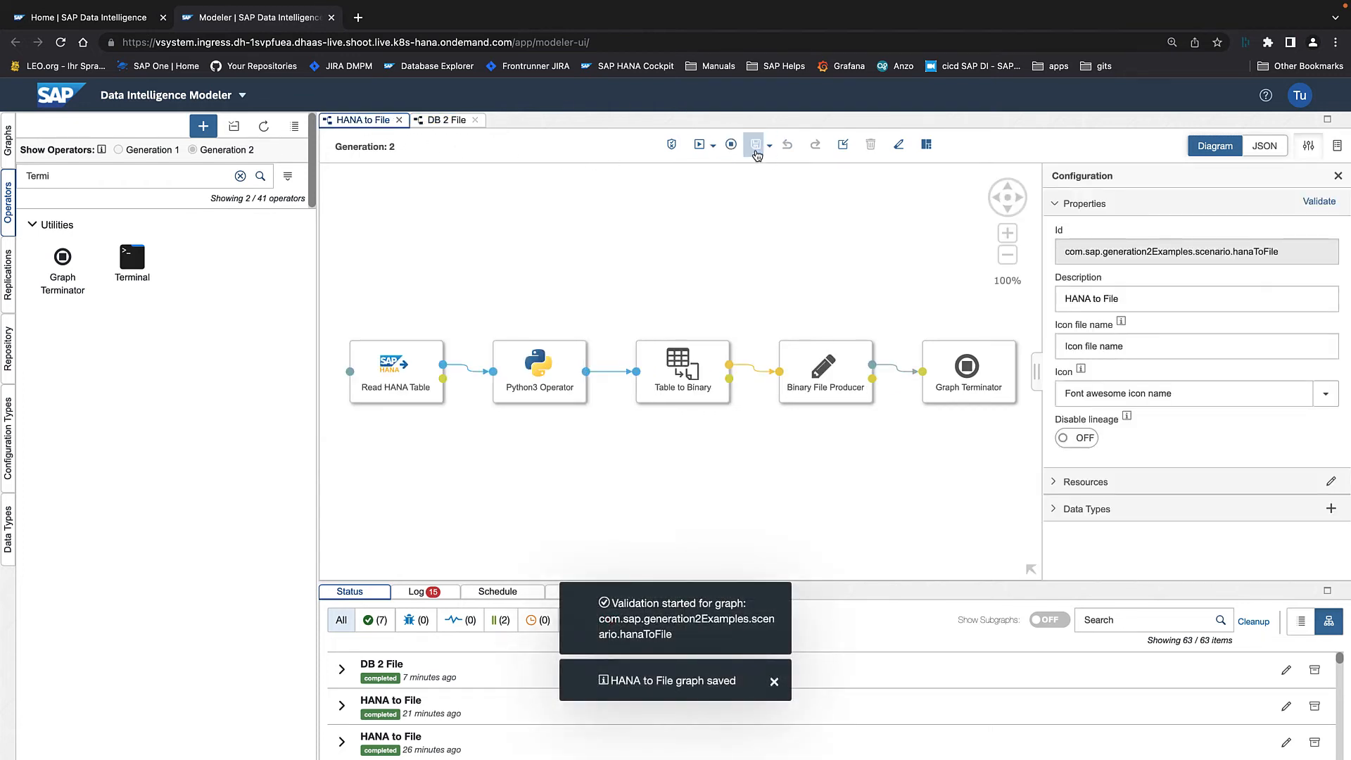
# Run the HANA to File graph, and open the overview of its newest run to read the group messages.
pyautogui.click(700, 147)
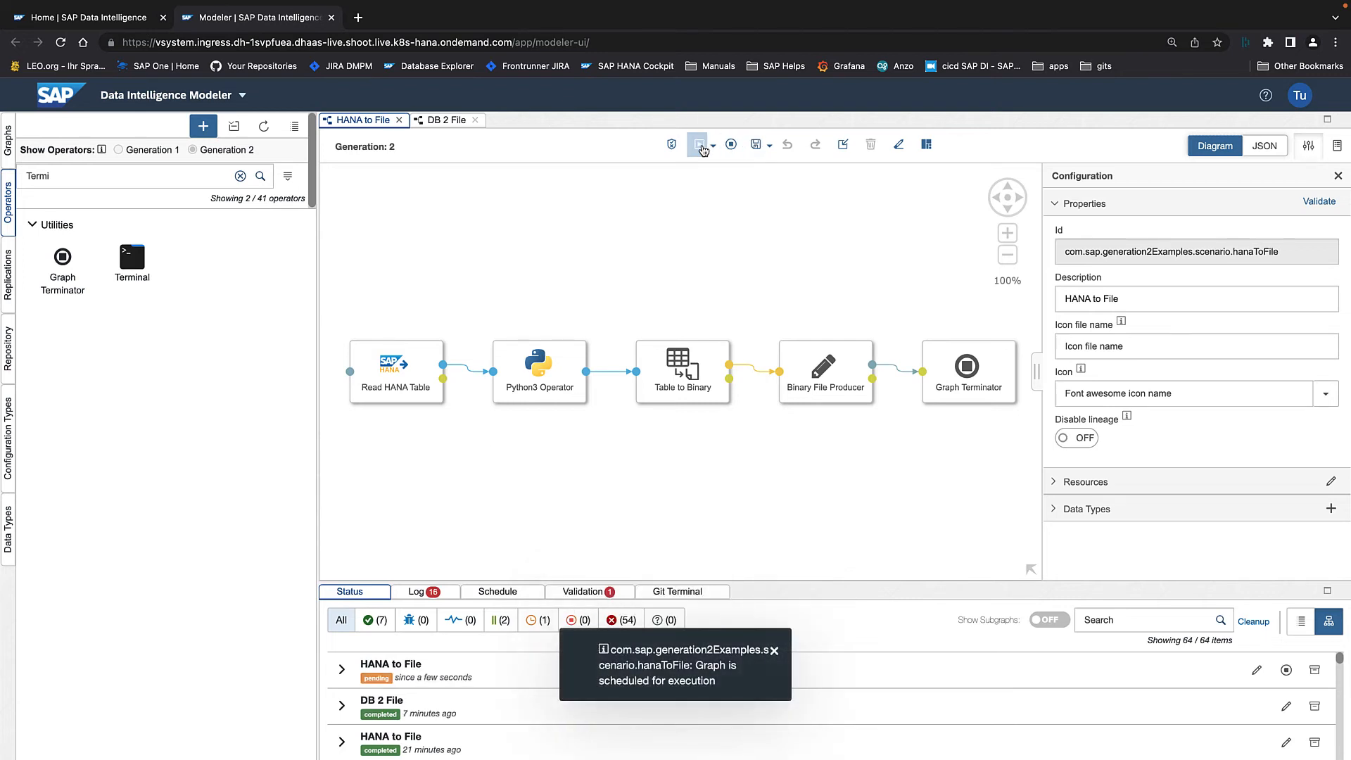
pyautogui.moveTo(569, 735)
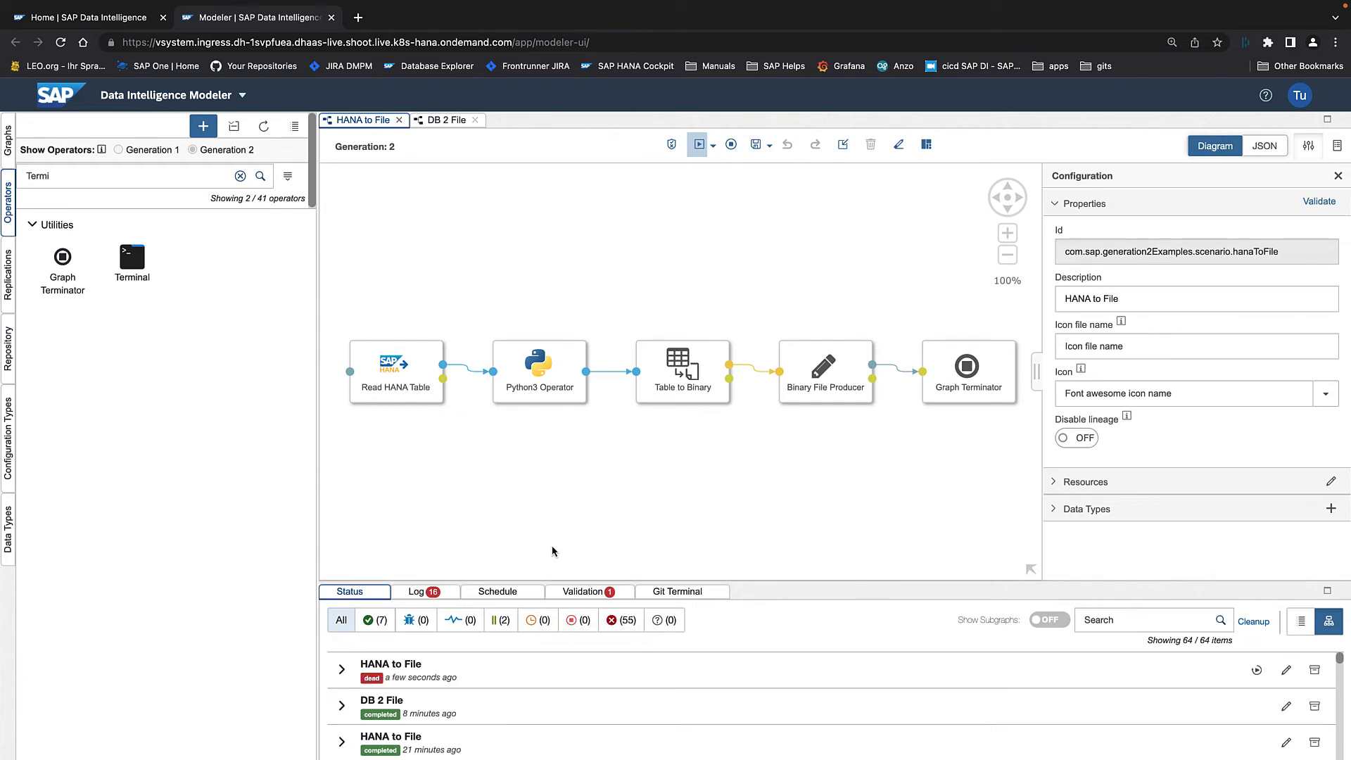
pyautogui.click(389, 665)
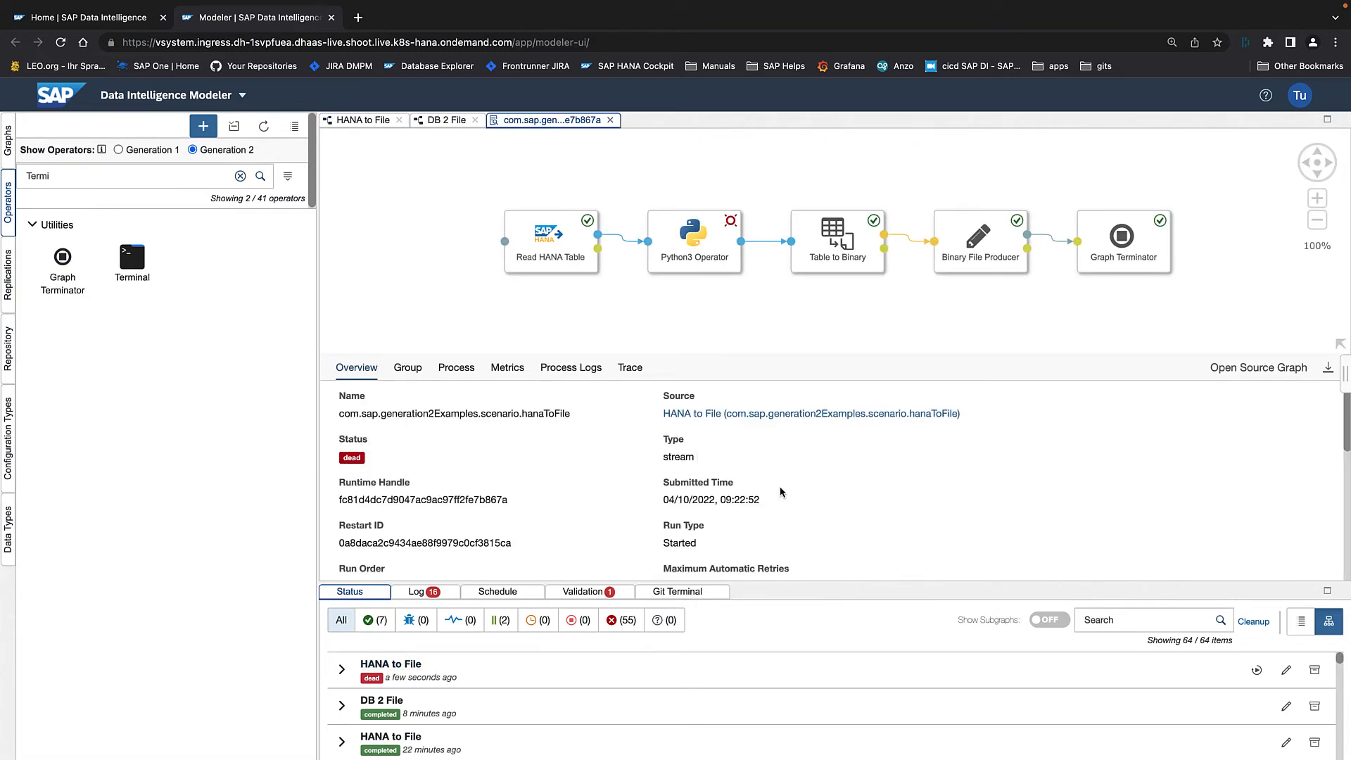
pyautogui.scroll(-5, 780, 491)
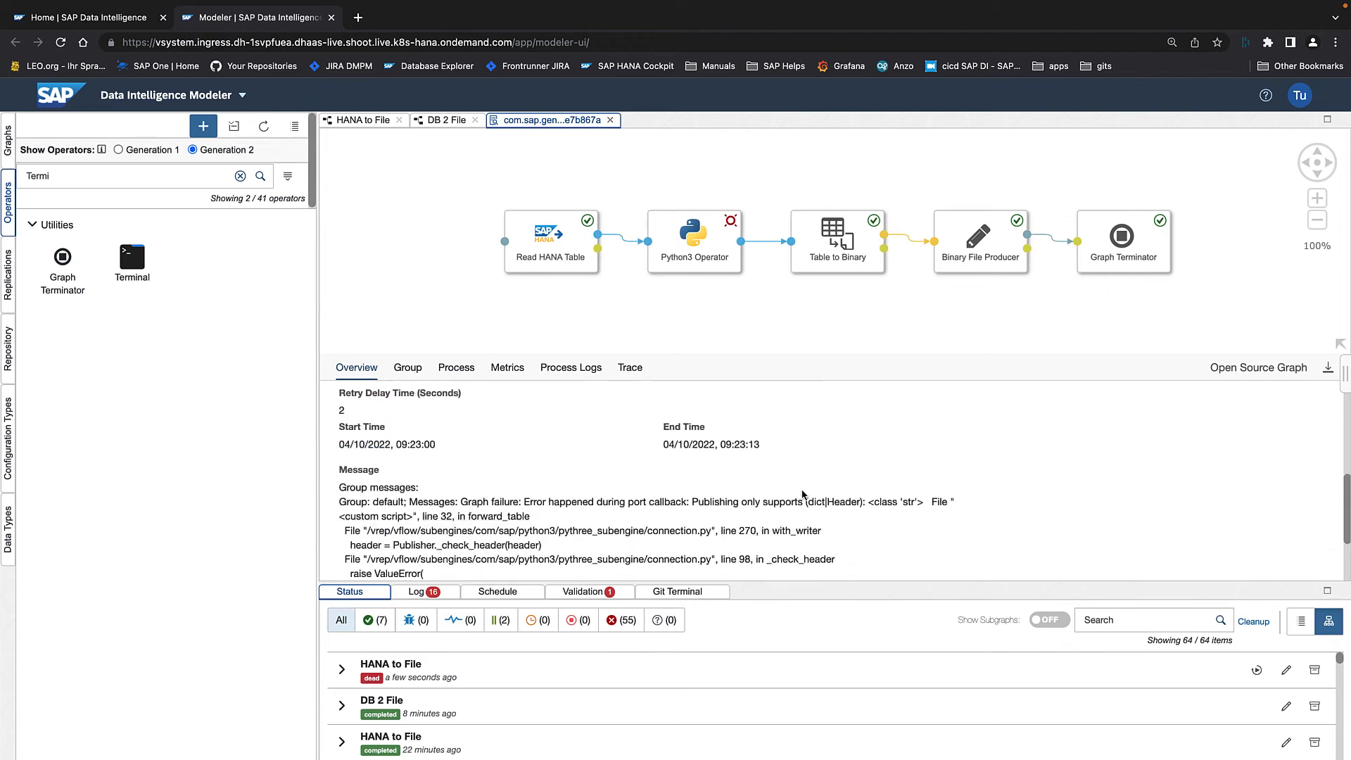
pyautogui.scroll(-2, 802, 494)
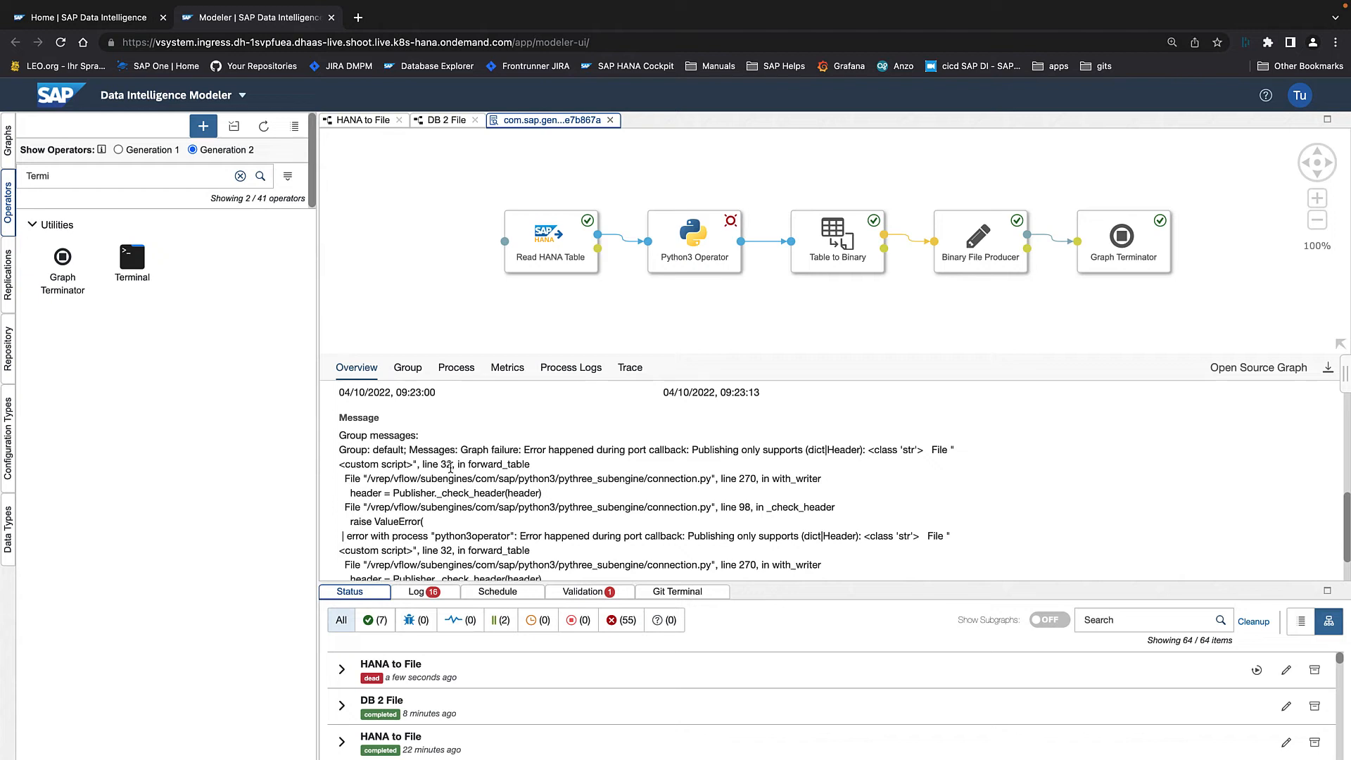
# Get the latest trace logs for the HANA to File run and examine the entries near the end for errors.
pyautogui.click(630, 373)
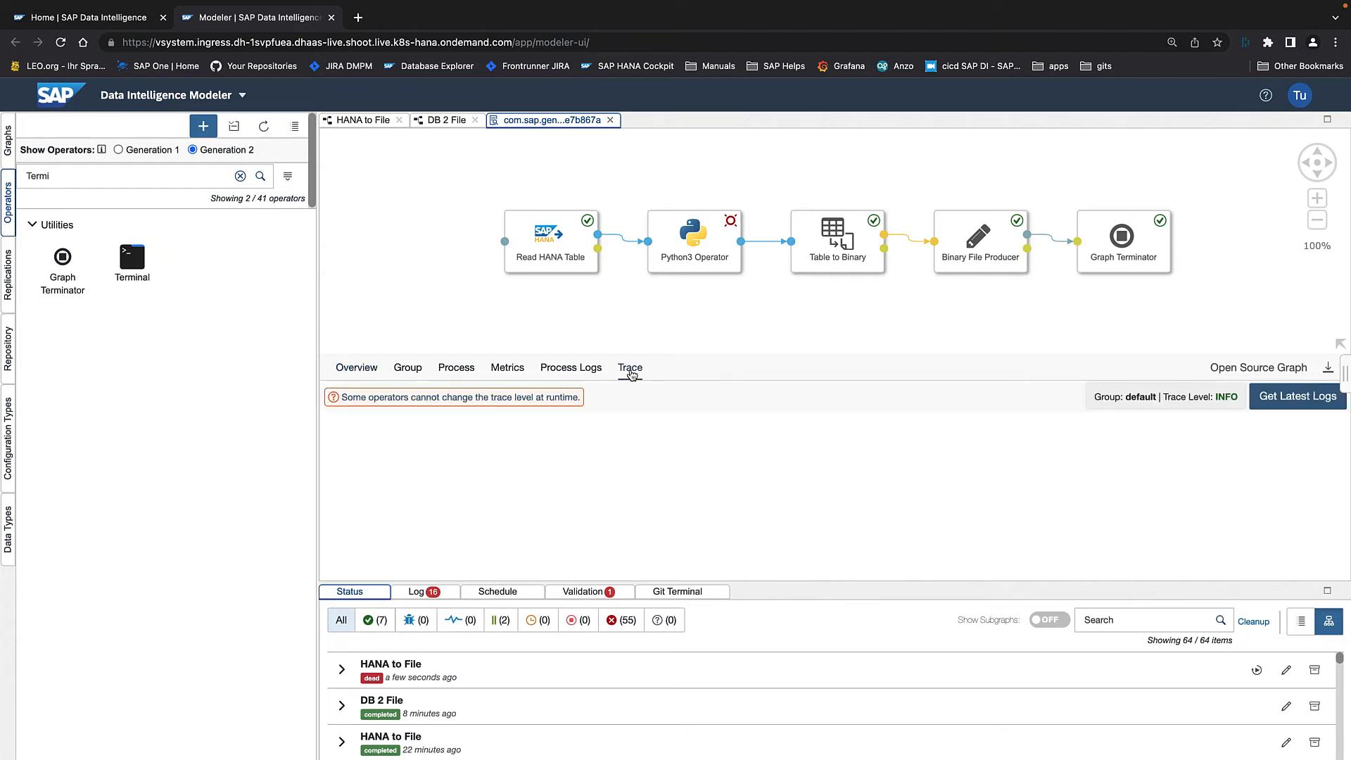
pyautogui.click(1287, 403)
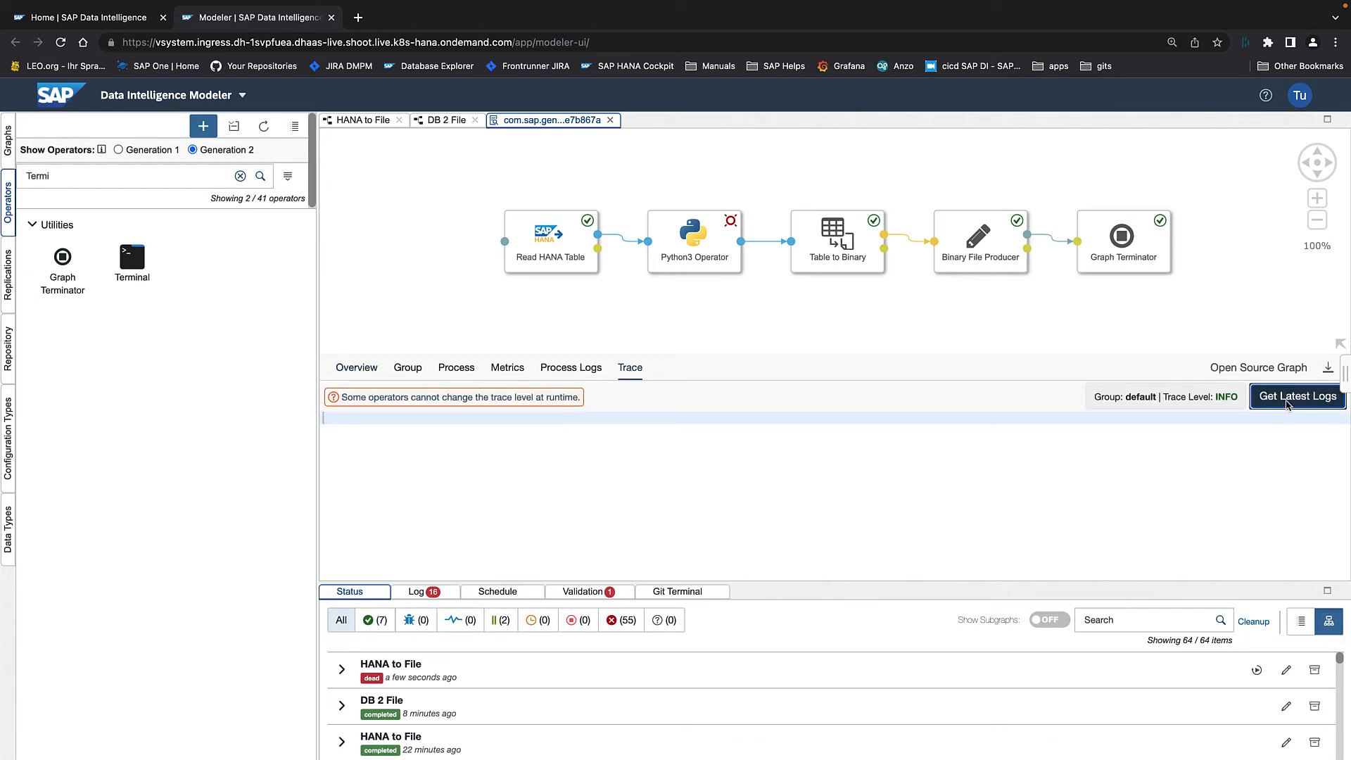
pyautogui.scroll(-3, 837, 529)
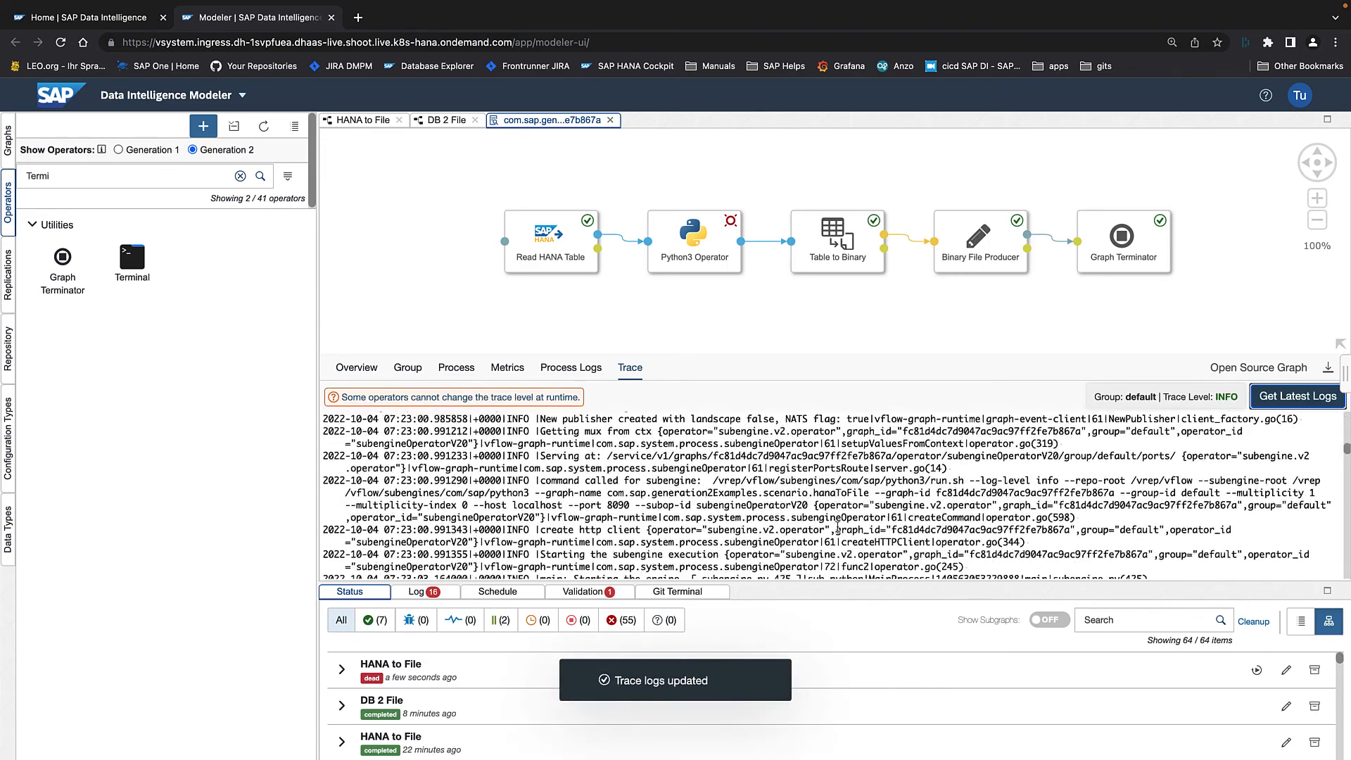
pyautogui.scroll(-10, 837, 529)
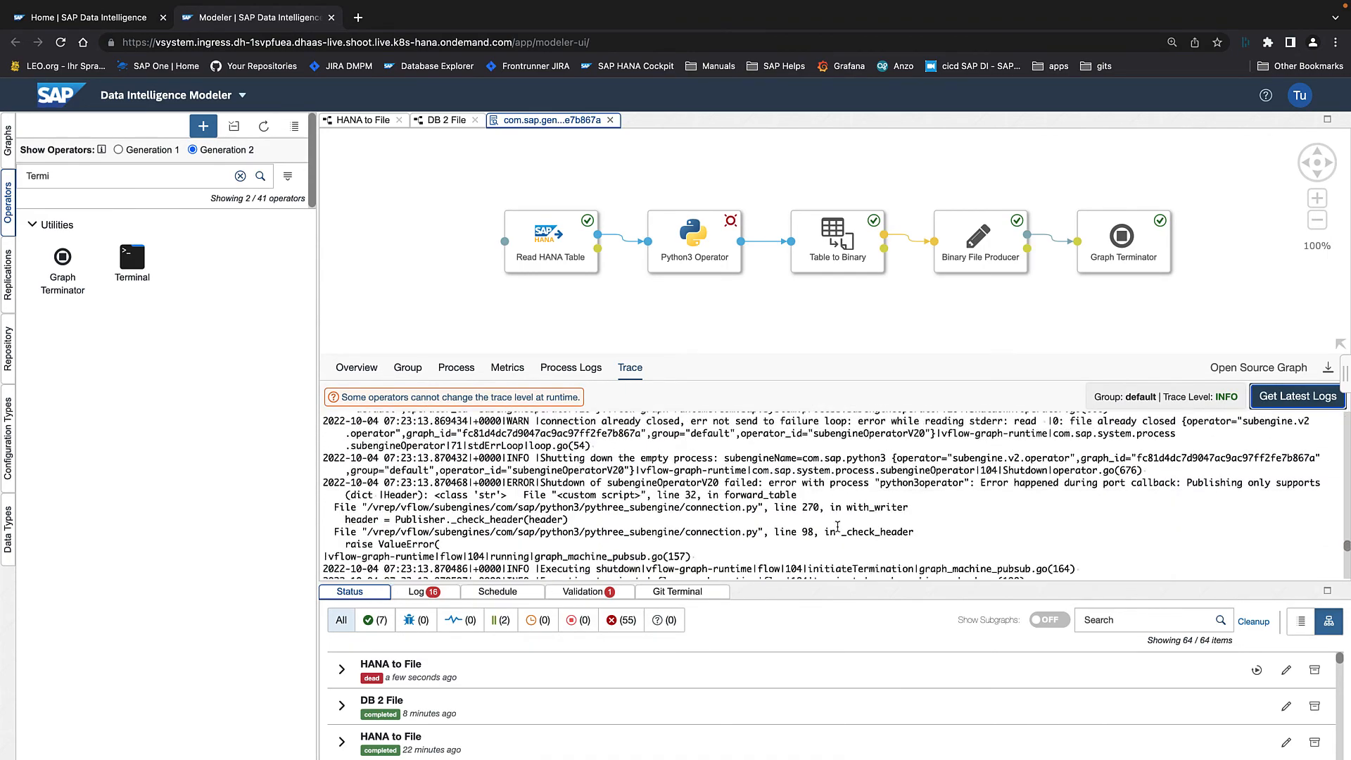
pyautogui.scroll(-4, 837, 527)
pyautogui.scroll(-5, 837, 527)
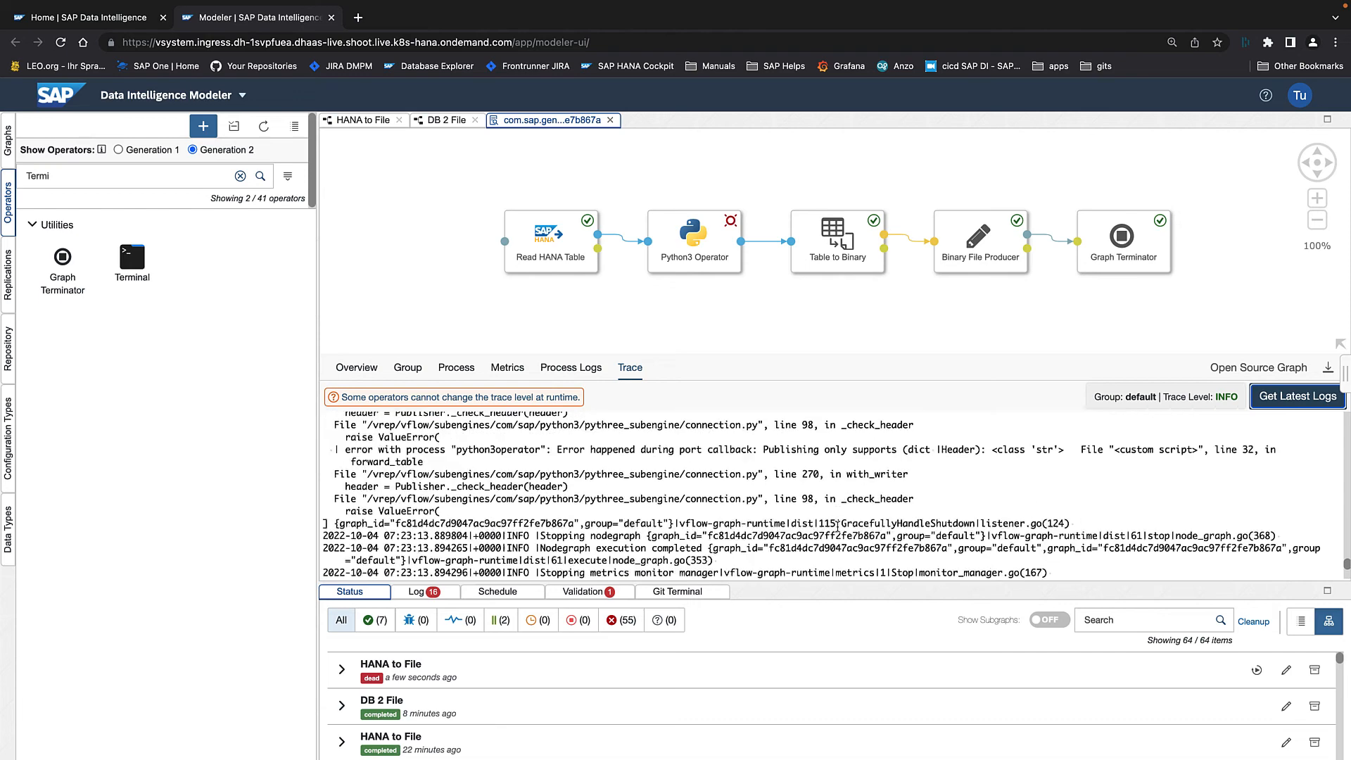
pyautogui.scroll(4, 837, 527)
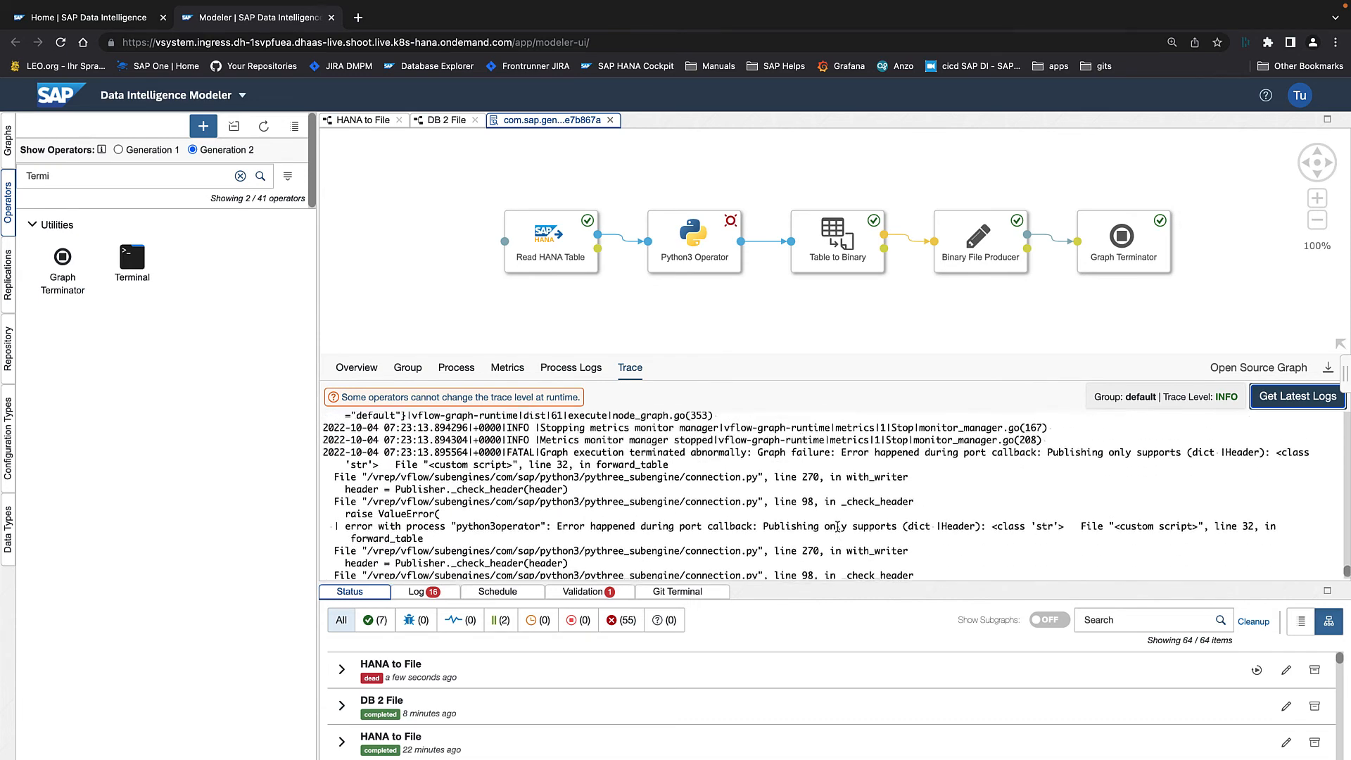